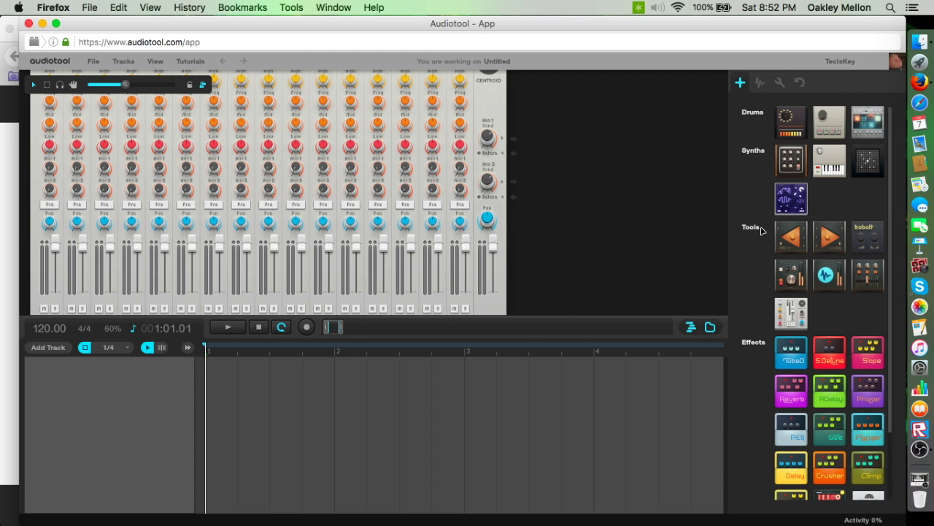
Examine the Centroid mixer's channels and the cable linking its output to the Master Output.
{"action": "left_click_drag", "start_coordinate": [700, 206], "coordinate": [532, 222]}
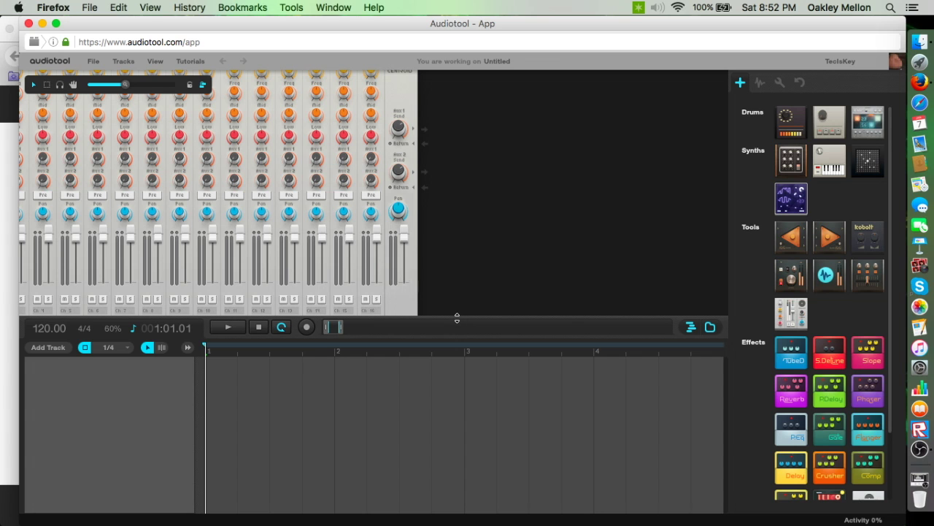
{"action": "left_click_drag", "start_coordinate": [457, 319], "coordinate": [458, 321]}
{"action": "left_click_drag", "start_coordinate": [501, 258], "coordinate": [695, 146]}
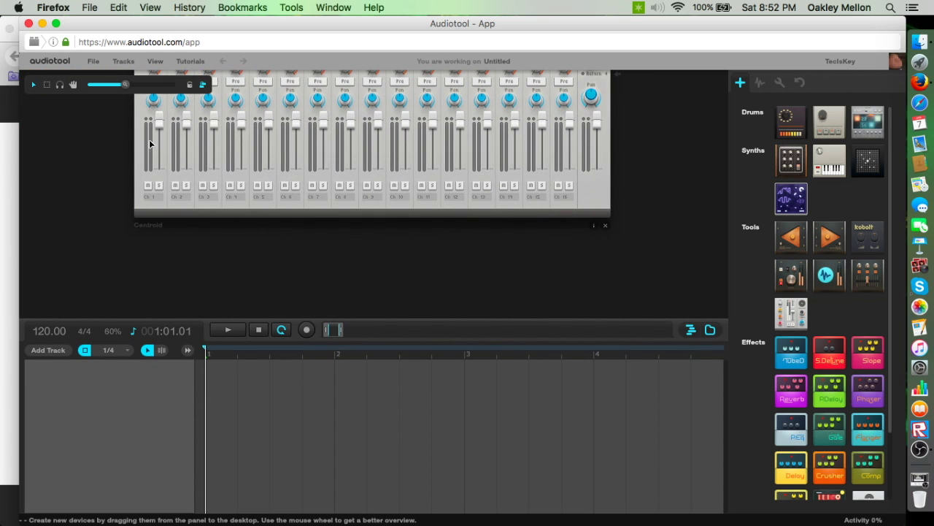
{"action": "left_click_drag", "start_coordinate": [128, 87], "coordinate": [92, 96]}
{"action": "left_click_drag", "start_coordinate": [208, 119], "coordinate": [209, 154]}
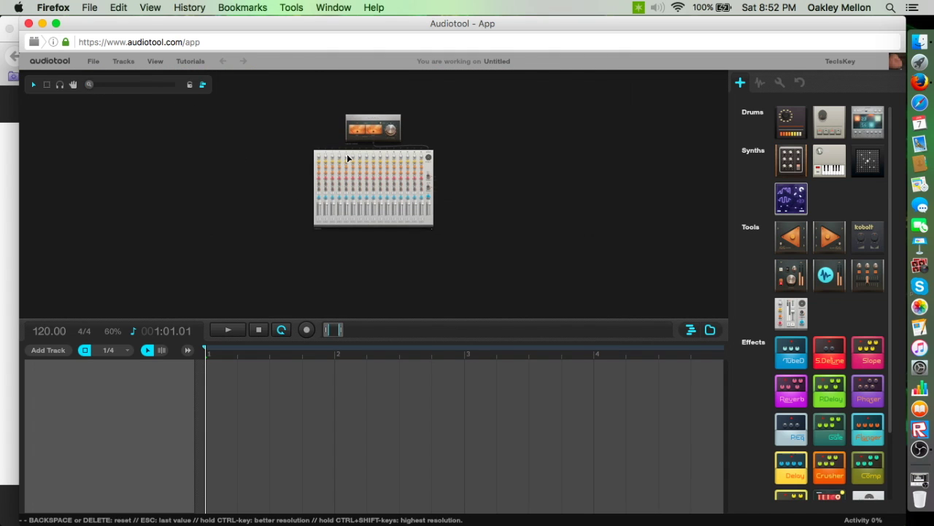
{"action": "mouse_move", "coordinate": [90, 86]}
{"action": "left_mouse_down"}
{"action": "mouse_move", "coordinate": [121, 85]}
{"action": "mouse_move", "coordinate": [101, 87]}
{"action": "left_mouse_up"}
{"action": "left_click_drag", "start_coordinate": [148, 168], "coordinate": [203, 197]}
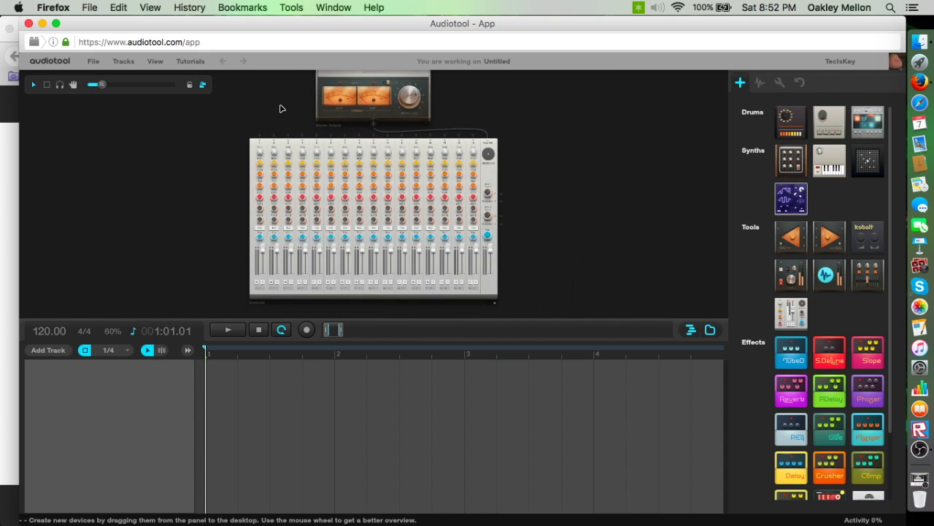
{"action": "left_click_drag", "start_coordinate": [282, 110], "coordinate": [259, 146]}
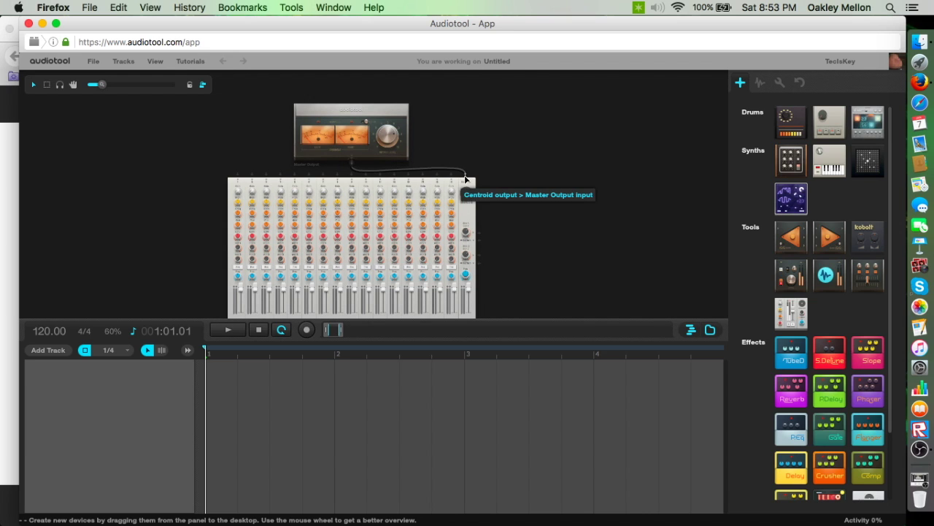
{"action": "left_click_drag", "start_coordinate": [562, 172], "coordinate": [541, 71]}
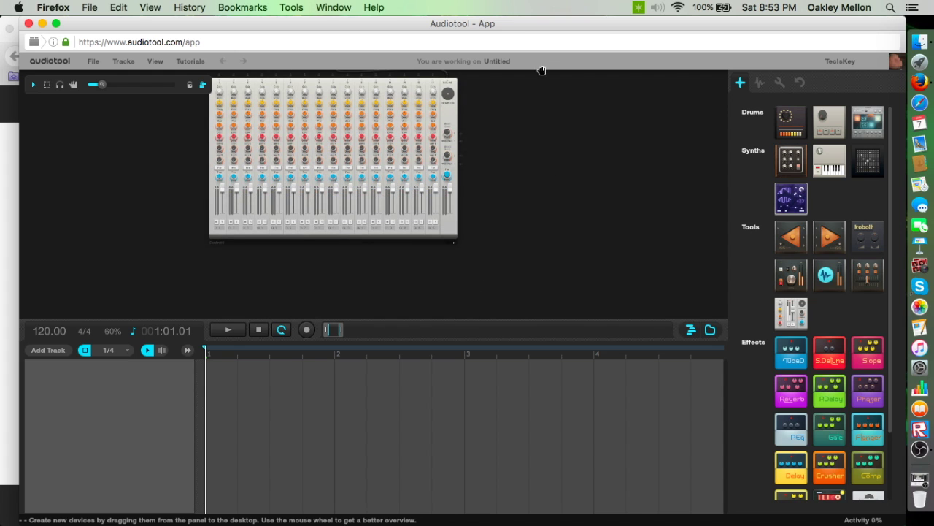
{"action": "left_click_drag", "start_coordinate": [555, 133], "coordinate": [548, 160]}
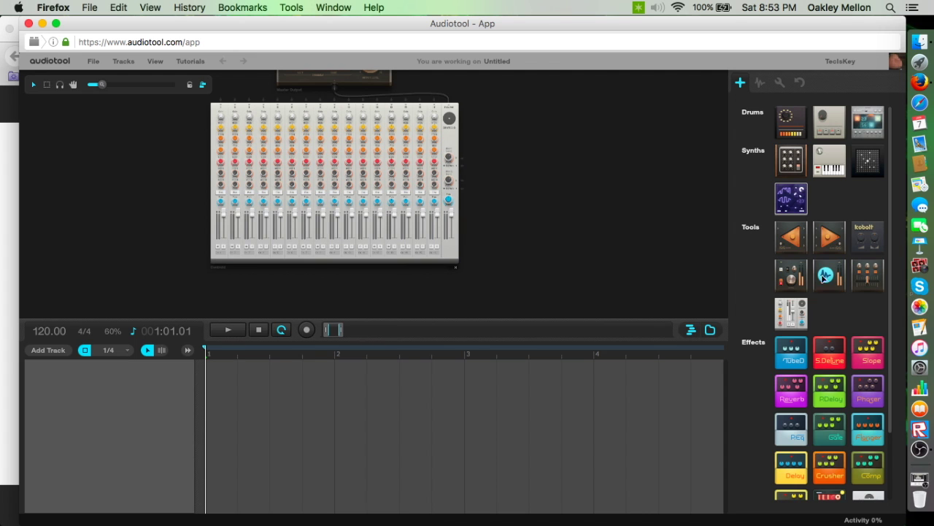
Add an audio track device to the desktop beside the Centroid mixer's master channel.
{"action": "left_click_drag", "start_coordinate": [835, 283], "coordinate": [818, 274]}
{"action": "left_click_drag", "start_coordinate": [827, 278], "coordinate": [501, 234]}
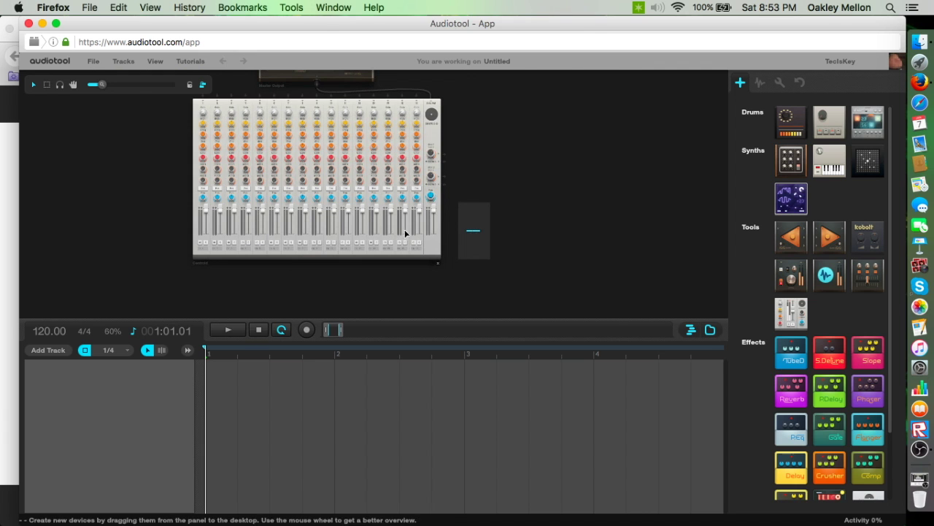
{"action": "scroll", "coordinate": [109, 85], "scroll_direction": "up", "scroll_amount": 3}
{"action": "scroll", "coordinate": [110, 85], "scroll_direction": "down", "scroll_amount": 4}
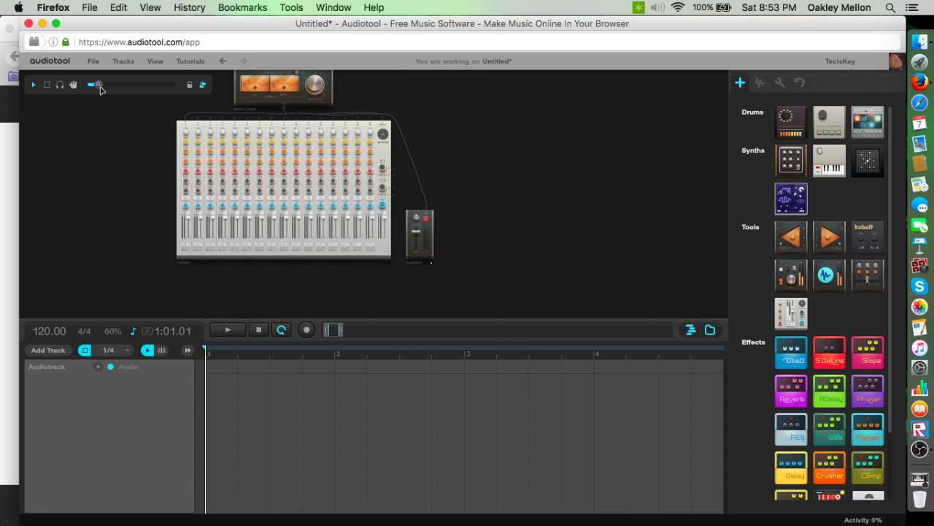
{"action": "scroll", "coordinate": [102, 86], "scroll_direction": "up", "scroll_amount": 2}
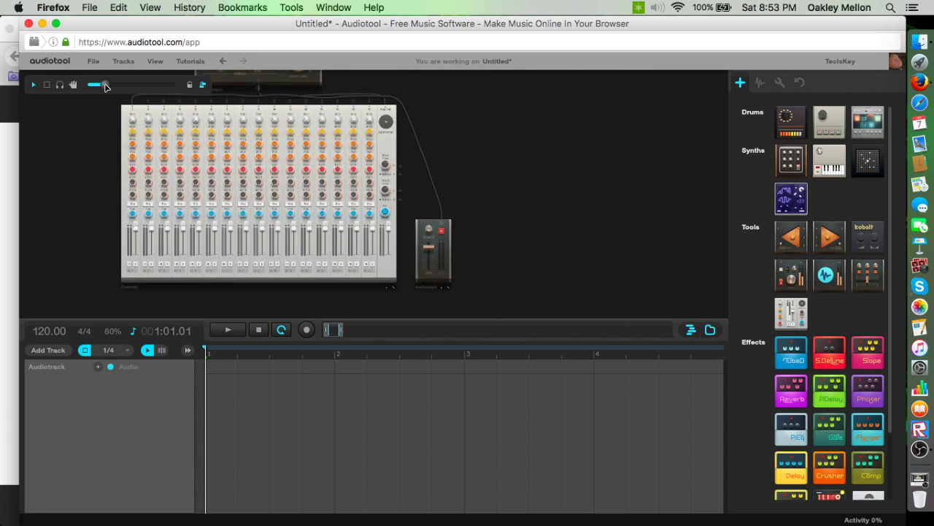
Open the sample library and preview the FHP_120_DRMLP_48 loop.
{"action": "left_click", "coordinate": [760, 82]}
{"action": "left_click", "coordinate": [779, 134]}
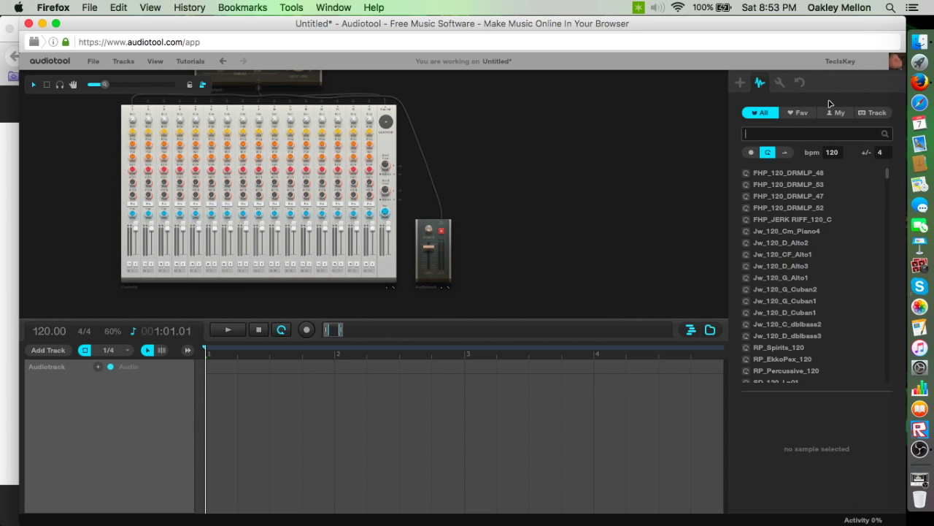
{"action": "left_click", "coordinate": [759, 83]}
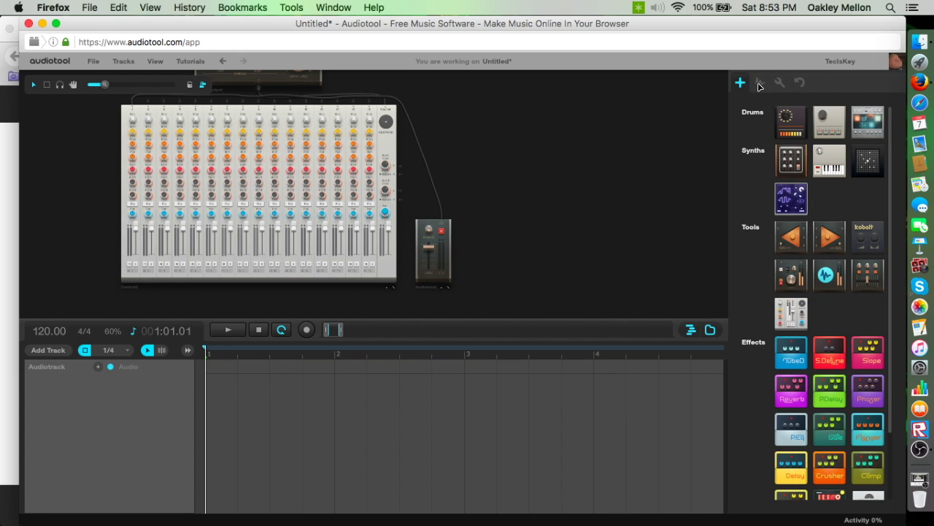
{"action": "left_click", "coordinate": [760, 84]}
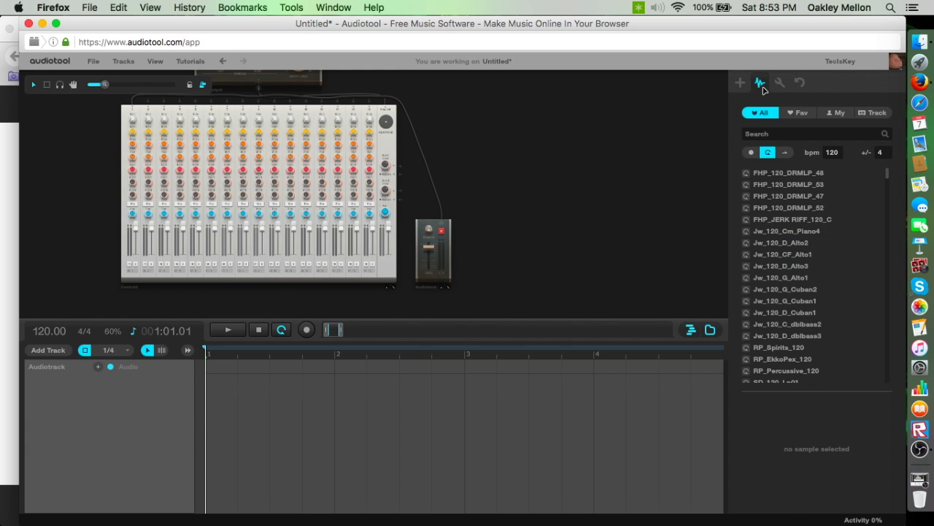
{"action": "left_click", "coordinate": [747, 173]}
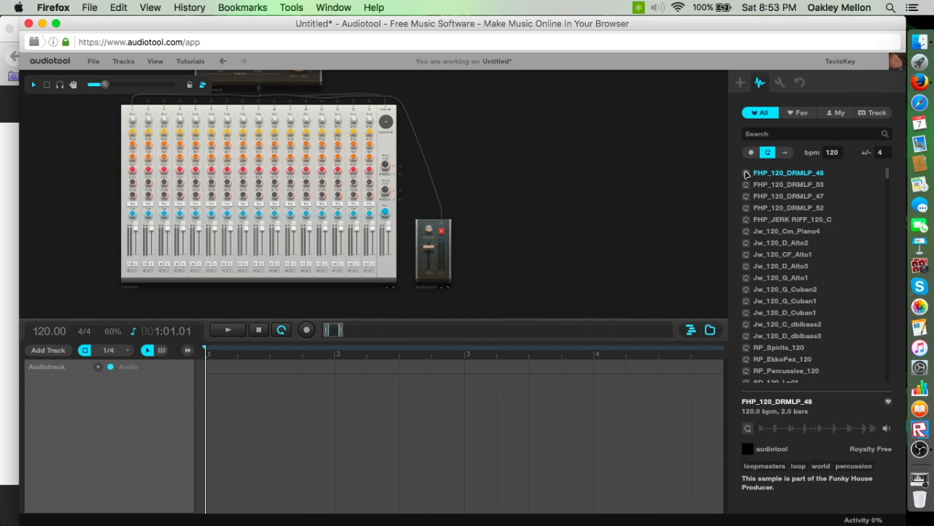
Search the sample library for "migos" and include all sample types instead of loops only.
{"action": "left_click", "coordinate": [794, 133]}
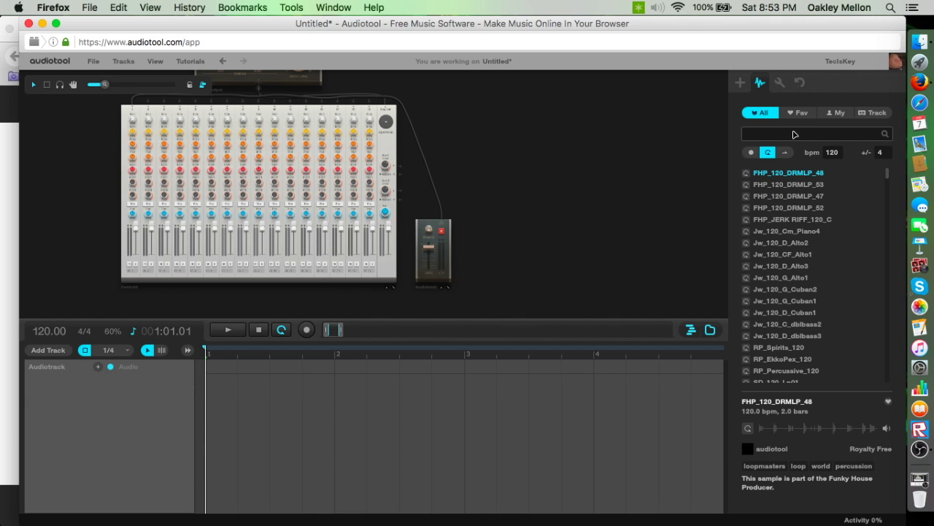
{"action": "type", "text": "migos"}
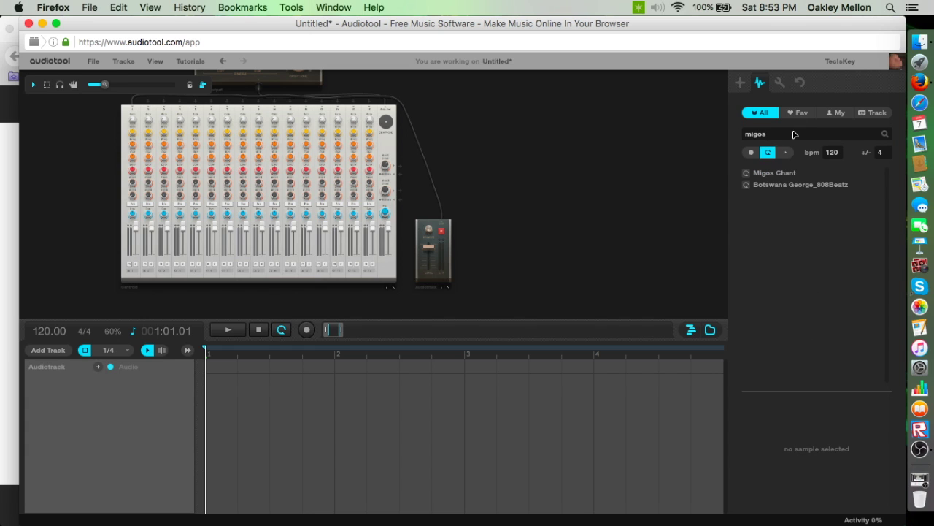
{"action": "left_click", "coordinate": [752, 151]}
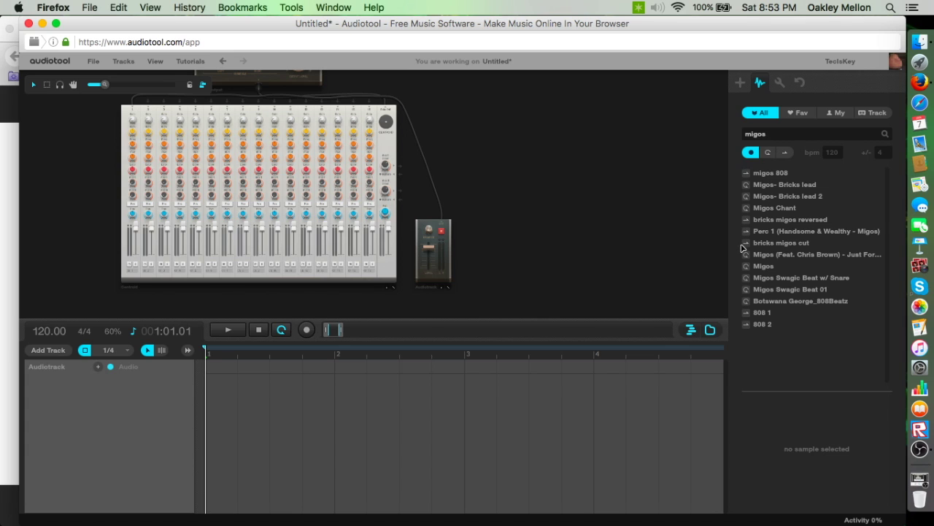
Audition the "Migos" and "bricks migos cut" samples from the search results.
{"action": "left_click", "coordinate": [746, 267]}
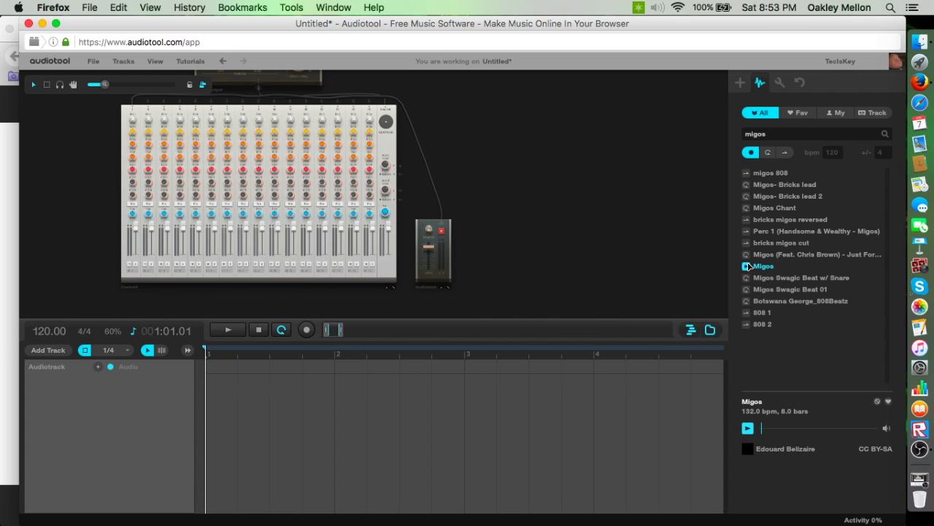
{"action": "left_click", "coordinate": [746, 243]}
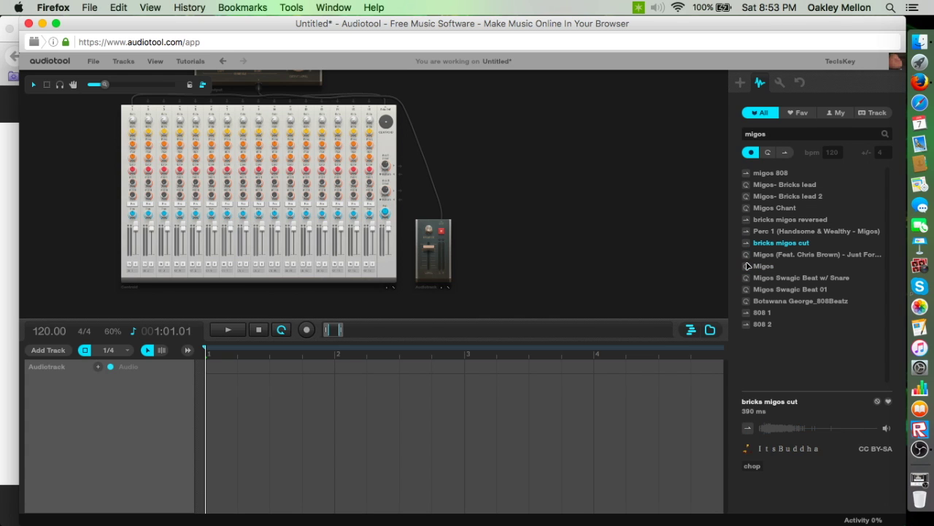
{"action": "left_click", "coordinate": [746, 267]}
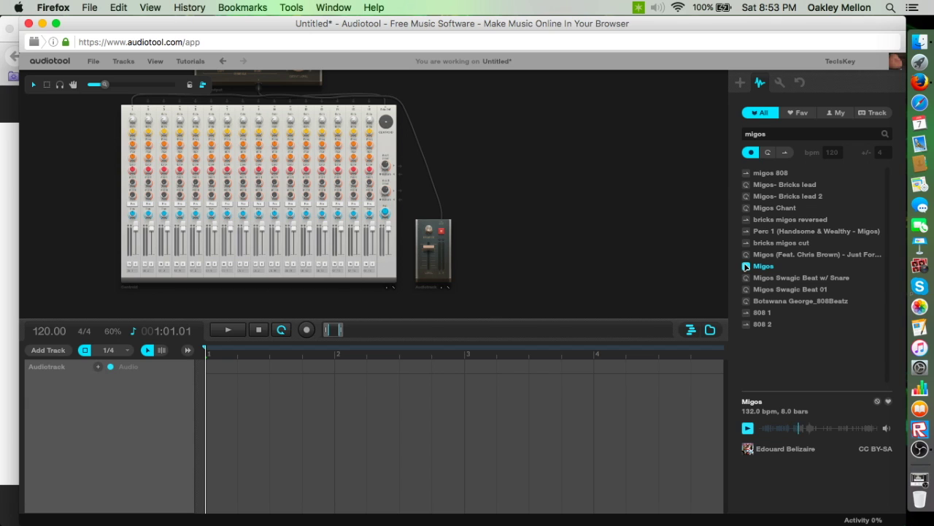
{"action": "left_click", "coordinate": [746, 267]}
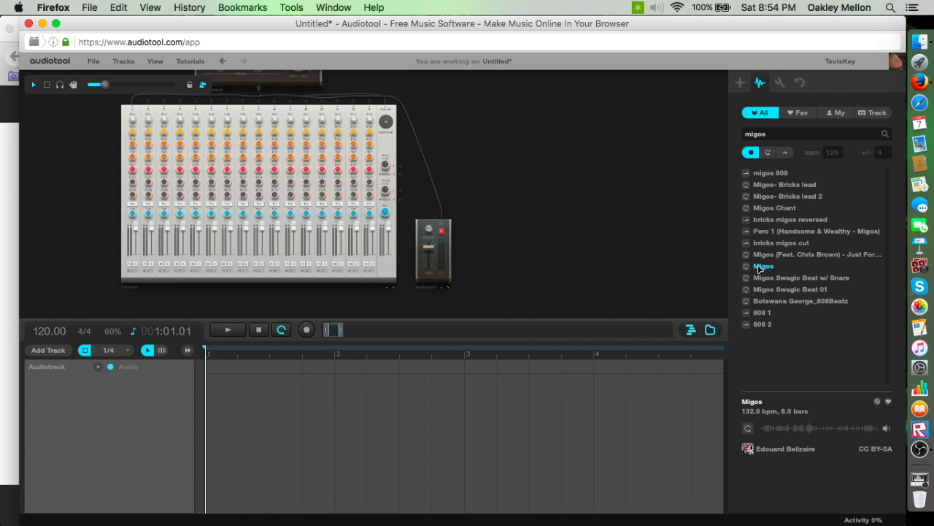
Place the Migos sample on the audio track at bar 1 and turn off loop playback.
{"action": "left_click_drag", "start_coordinate": [759, 268], "coordinate": [218, 373]}
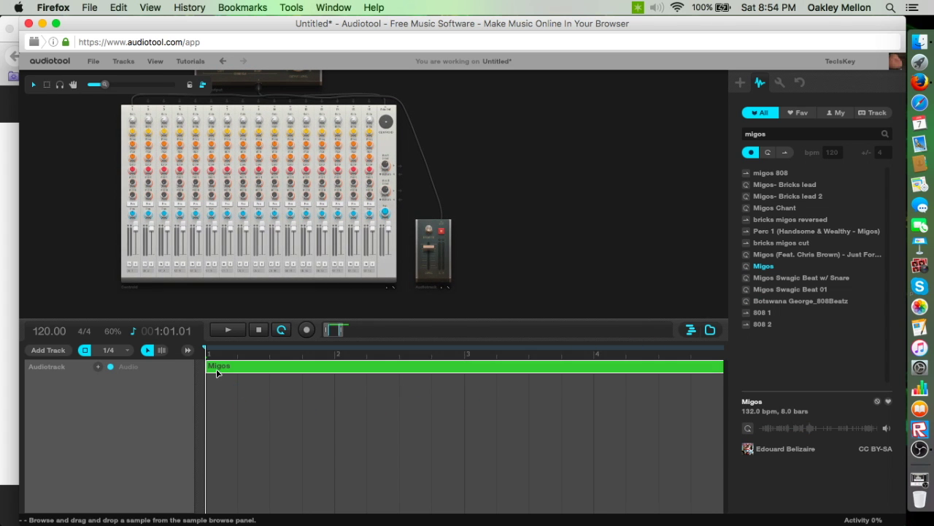
{"action": "left_click_drag", "start_coordinate": [343, 330], "coordinate": [368, 328]}
{"action": "left_click", "coordinate": [283, 330]}
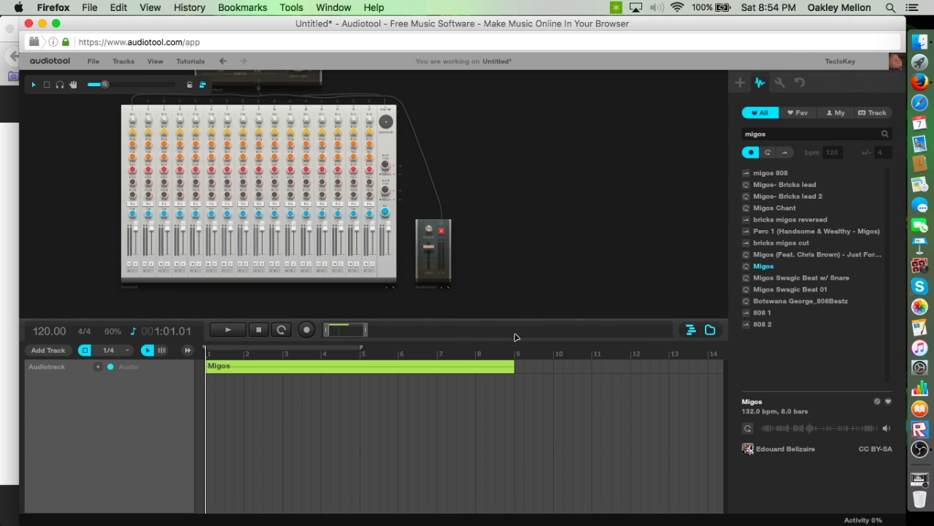
Play the Migos region in the timeline and return the playhead to bar 1.
{"action": "left_click_drag", "start_coordinate": [367, 330], "coordinate": [353, 330]}
{"action": "left_click", "coordinate": [237, 334]}
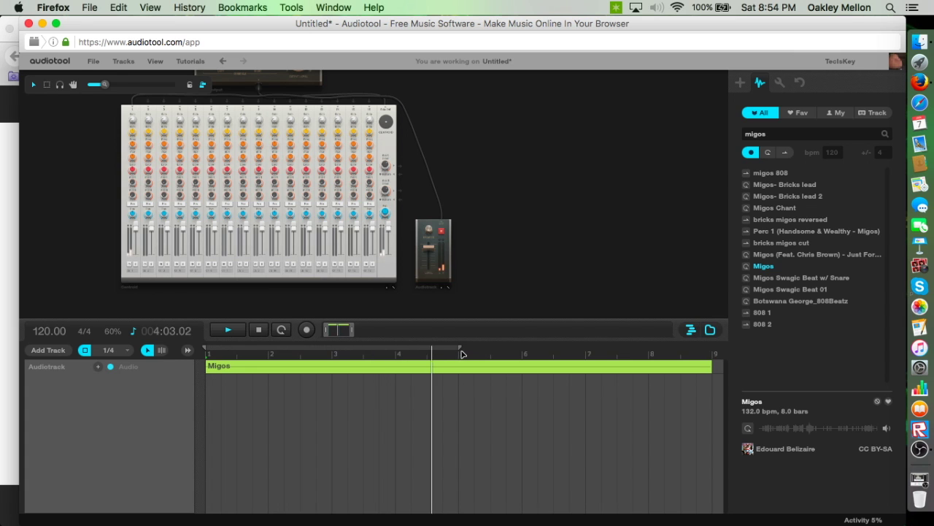
{"action": "mouse_move", "coordinate": [343, 332]}
{"action": "left_mouse_down"}
{"action": "mouse_move", "coordinate": [314, 329]}
{"action": "mouse_move", "coordinate": [325, 330]}
{"action": "left_mouse_up"}
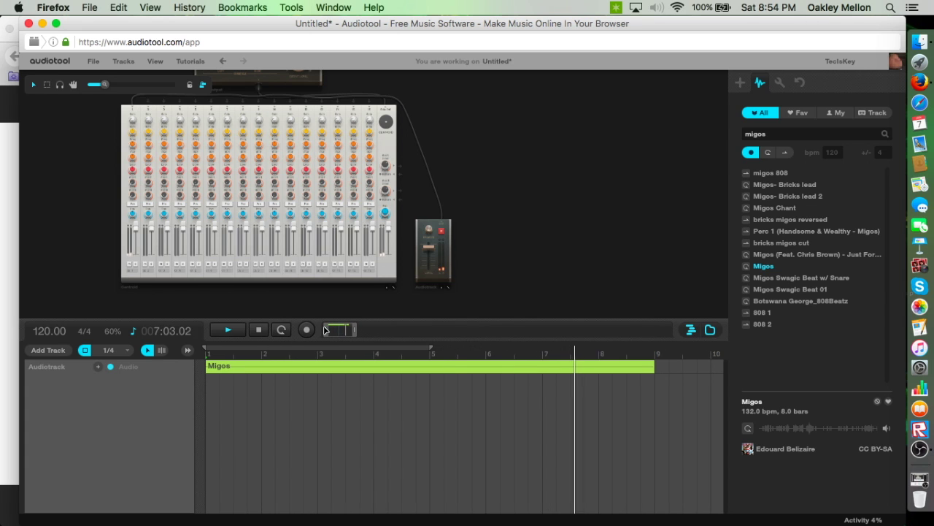
{"action": "left_click", "coordinate": [235, 352]}
{"action": "left_click", "coordinate": [208, 356]}
Extend the Migos region on the audio track so it repeats up to bar 17.
{"action": "left_click_drag", "start_coordinate": [357, 329], "coordinate": [360, 329]}
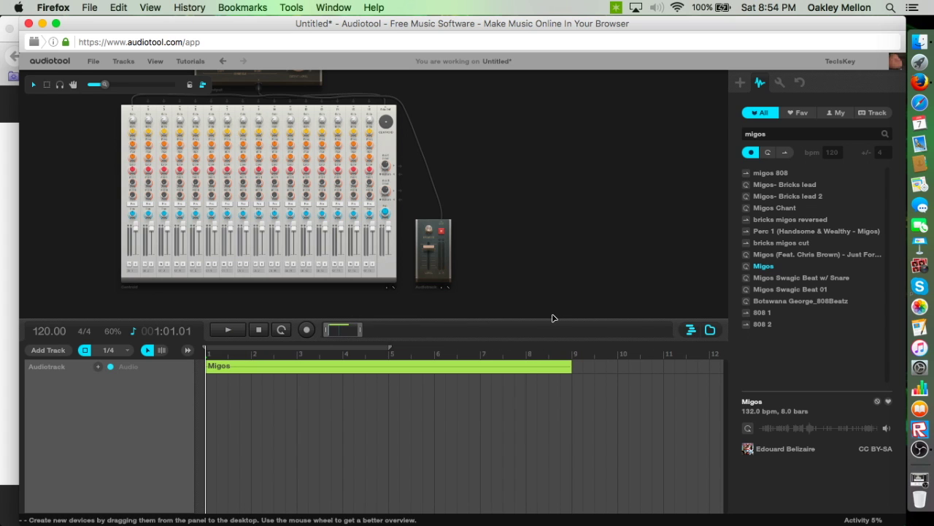
{"action": "left_click_drag", "start_coordinate": [571, 363], "coordinate": [636, 355]}
{"action": "left_click_drag", "start_coordinate": [344, 330], "coordinate": [261, 343]}
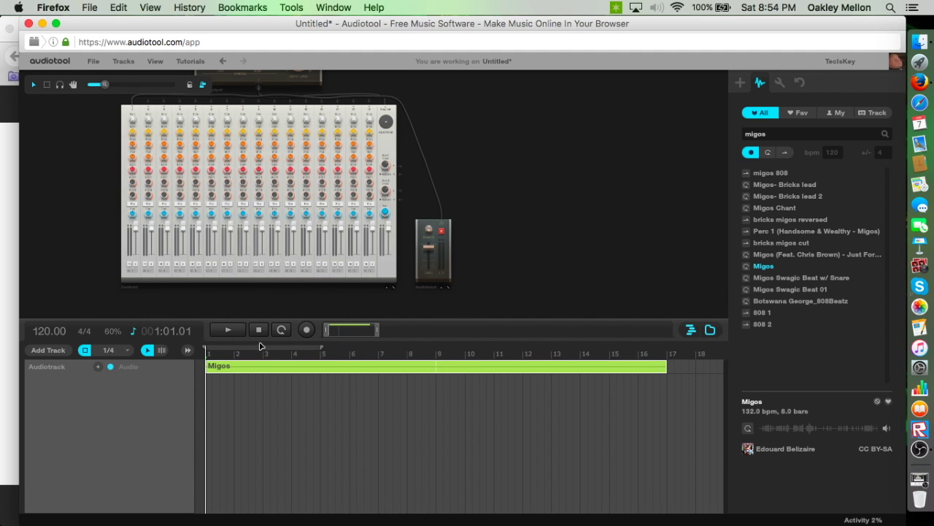
Play the extended region and audition the library's Migos sample to compare their speeds.
{"action": "left_click", "coordinate": [228, 330]}
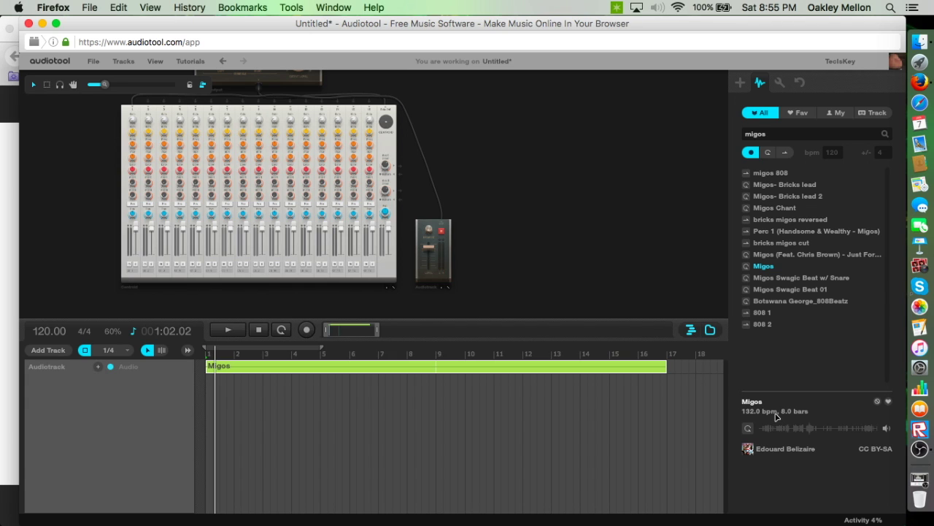
{"action": "left_click", "coordinate": [746, 266]}
{"action": "left_click", "coordinate": [746, 266]}
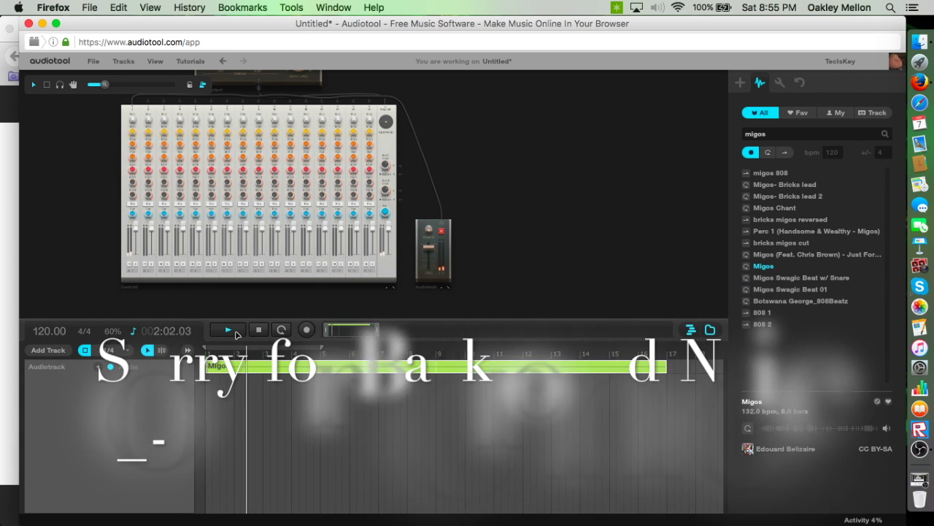
{"action": "left_click_drag", "start_coordinate": [518, 250], "coordinate": [494, 241]}
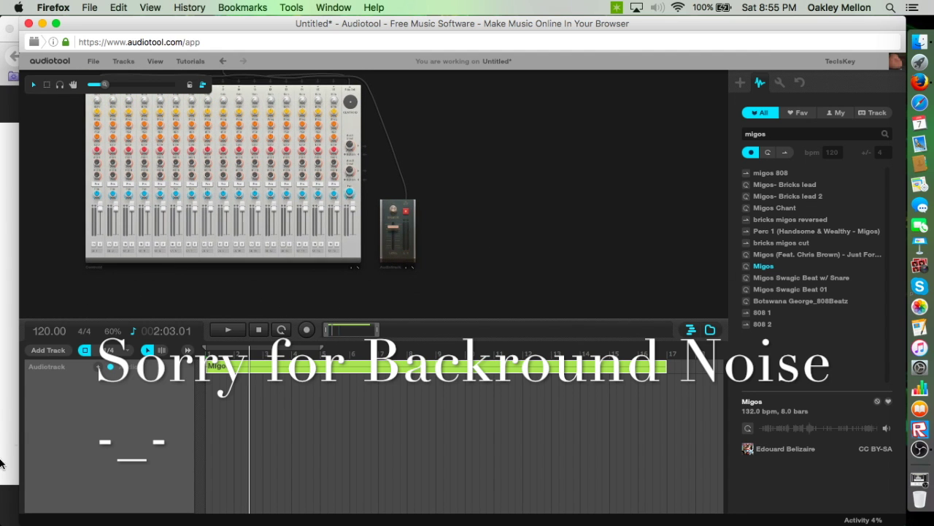
Set the project tempo to 132 bpm and play the Migos region at that speed.
{"action": "double_click", "coordinate": [42, 337]}
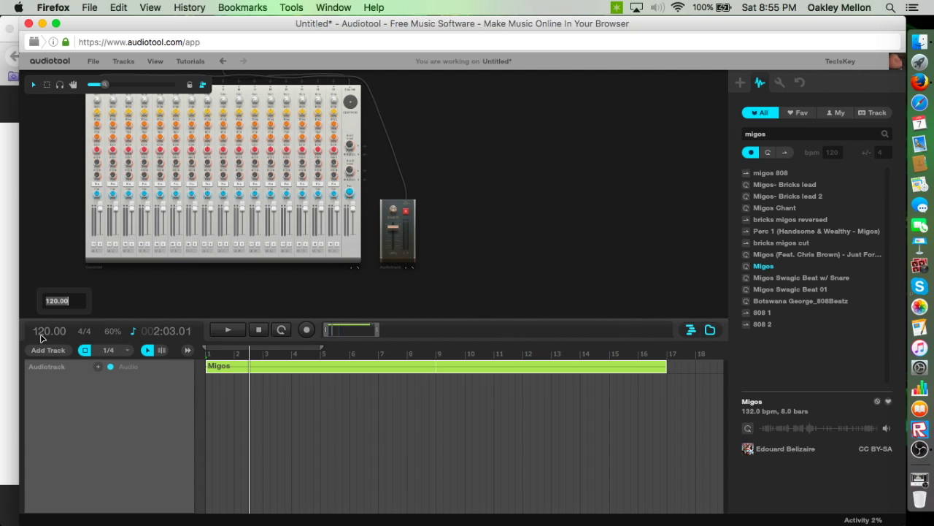
{"action": "type", "text": "132"}
{"action": "key", "text": "Return"}
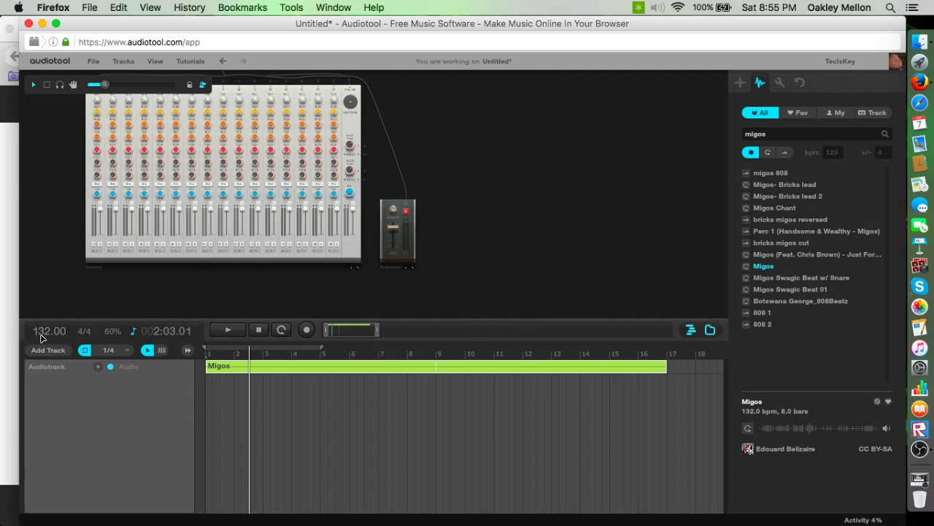
{"action": "left_click", "coordinate": [215, 330]}
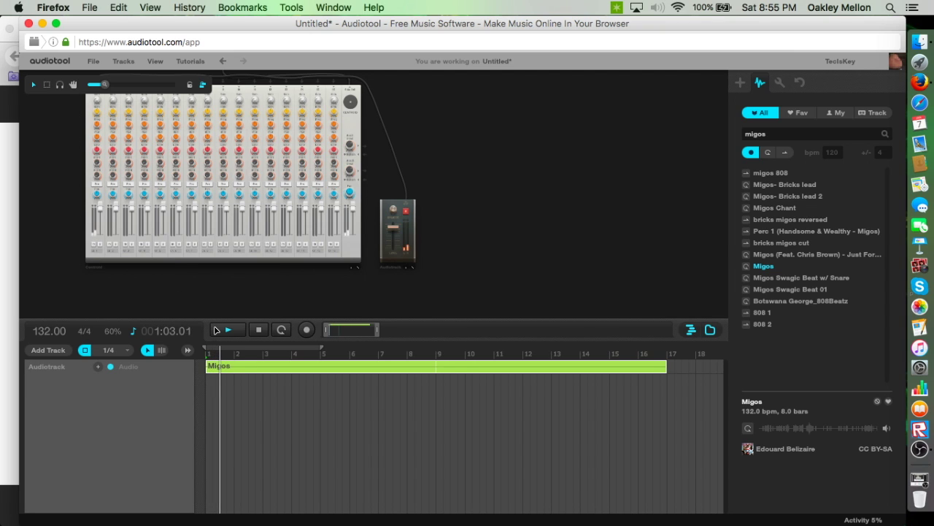
{"action": "left_click", "coordinate": [216, 330]}
Set the project tempo back to 120 bpm.
{"action": "double_click", "coordinate": [55, 332]}
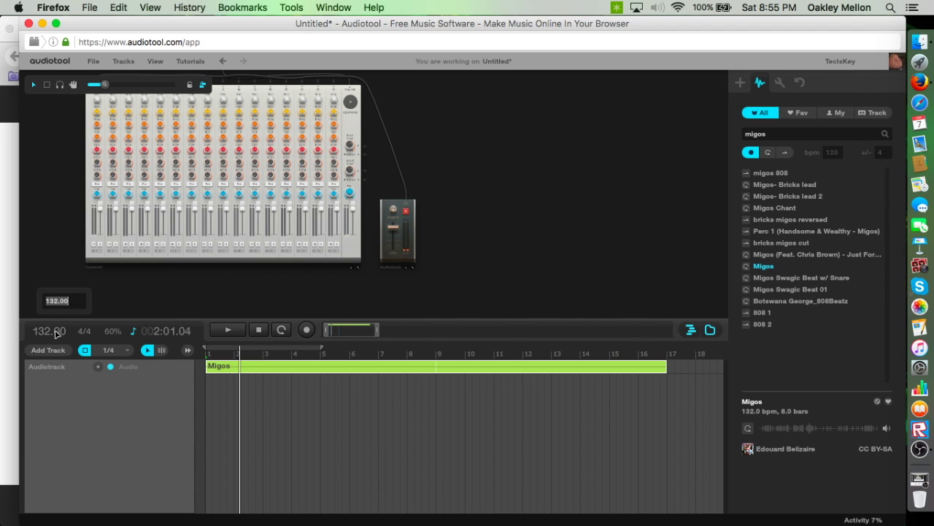
{"action": "type", "text": "120"}
{"action": "key", "text": "Return"}
{"action": "left_click_drag", "start_coordinate": [516, 187], "coordinate": [483, 173]}
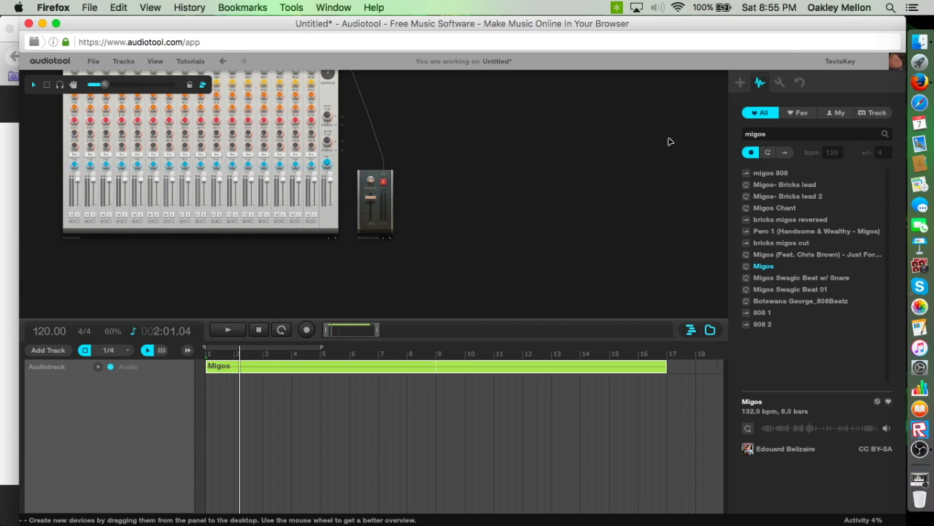
Add a Machiniste drum machine to the desktop beside the audio track device.
{"action": "left_click", "coordinate": [740, 84]}
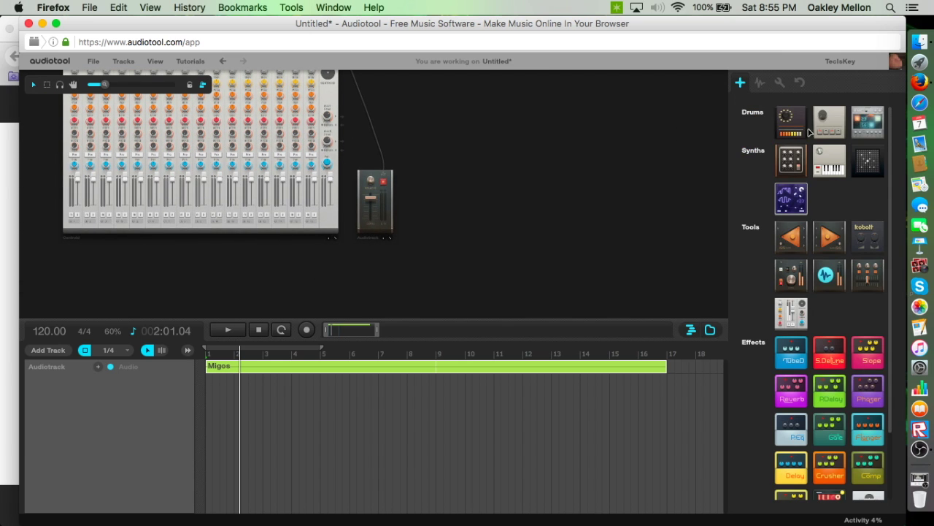
{"action": "left_click_drag", "start_coordinate": [880, 118], "coordinate": [506, 163]}
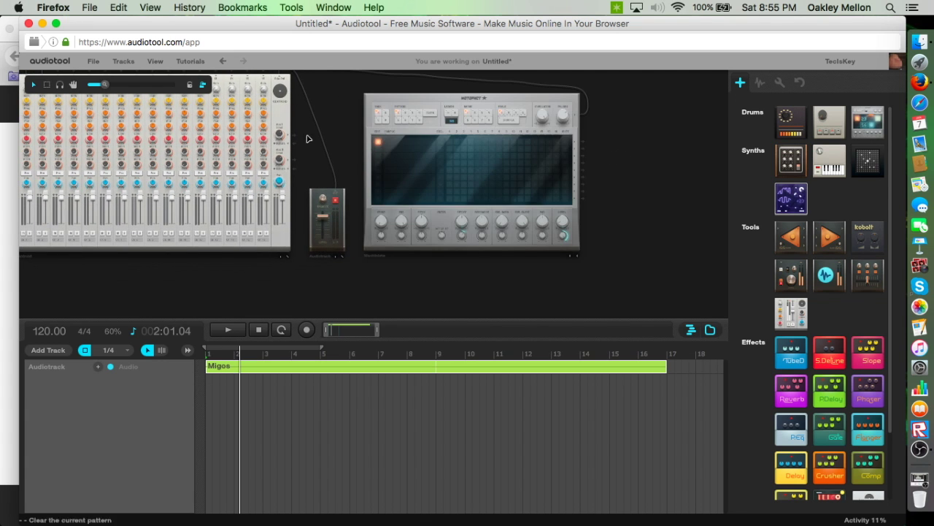
{"action": "left_click_drag", "start_coordinate": [106, 85], "coordinate": [133, 78]}
{"action": "left_click_drag", "start_coordinate": [298, 110], "coordinate": [154, 126]}
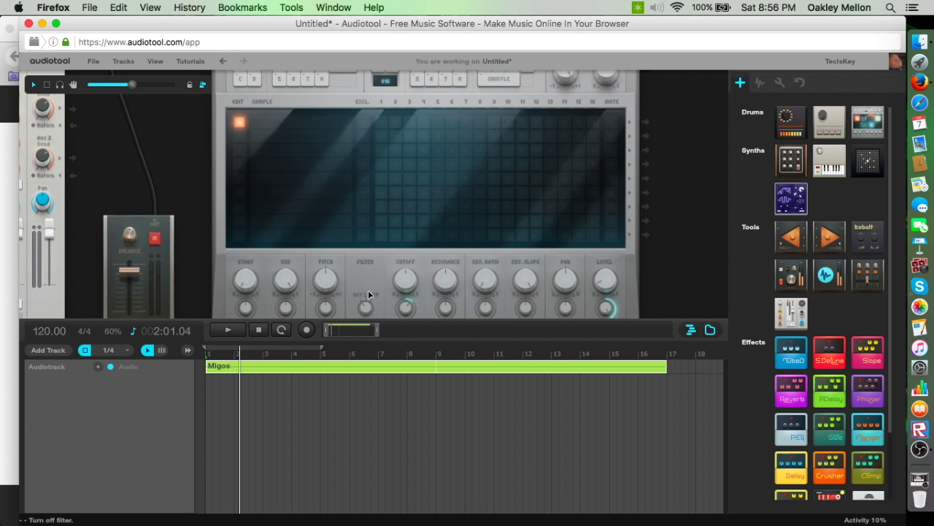
{"action": "left_click_drag", "start_coordinate": [196, 206], "coordinate": [208, 233]}
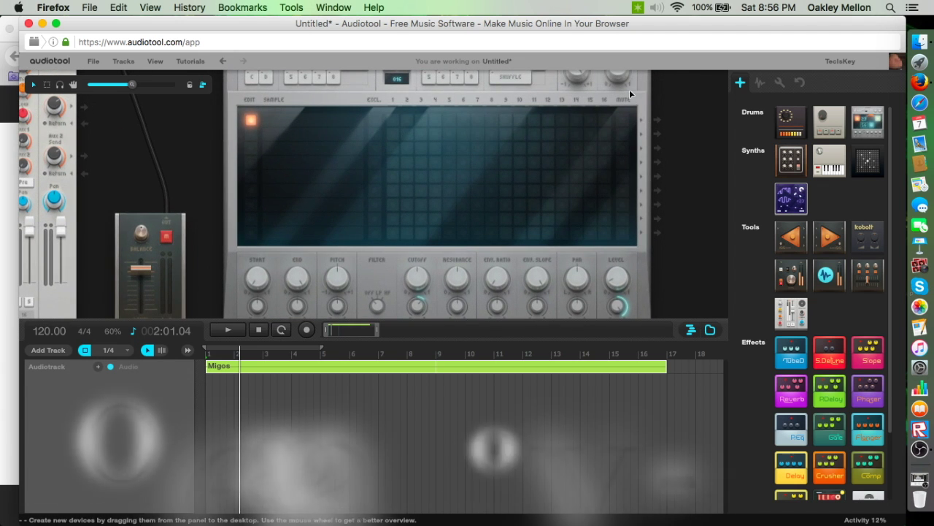
Search all samples in the library for "hat".
{"action": "left_click", "coordinate": [762, 83]}
{"action": "left_click", "coordinate": [798, 112]}
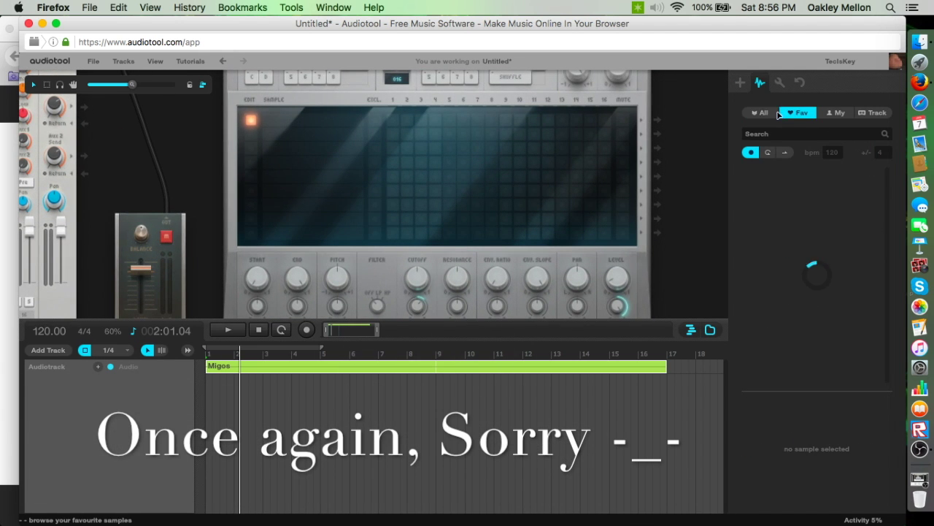
{"action": "left_click", "coordinate": [762, 114]}
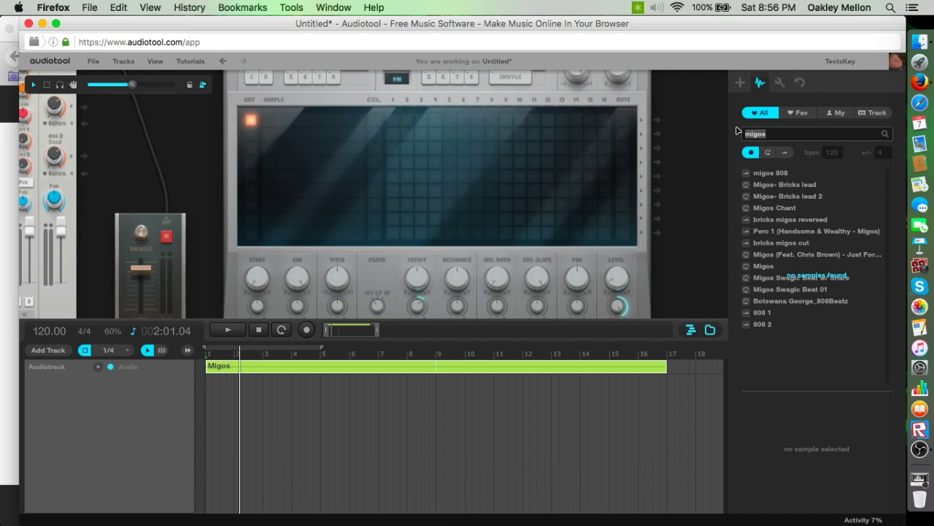
{"action": "type", "text": "n"}
{"action": "type", "text": "hat"}
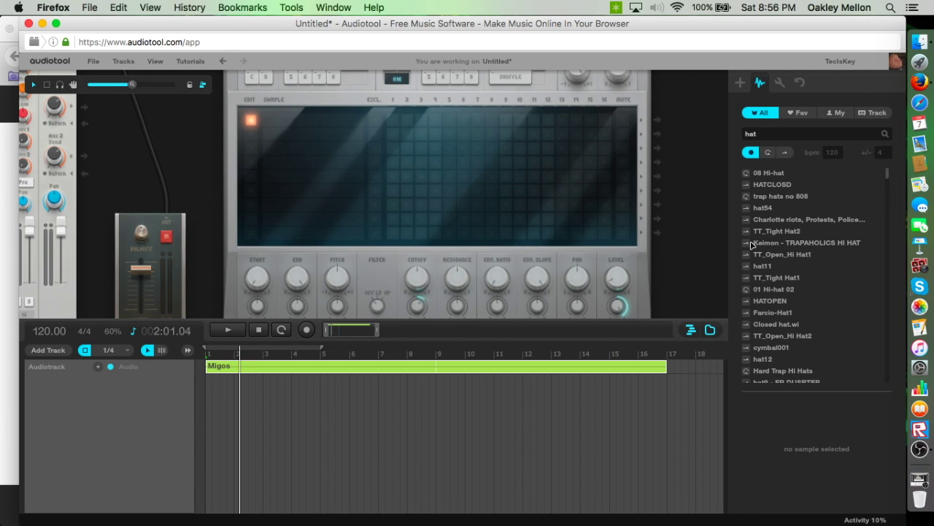
Audition the Keimon - TRAPAHOLICS HI HAT sample and load it into the Machiniste's first sample slot.
{"action": "left_click", "coordinate": [760, 244]}
{"action": "left_click_drag", "start_coordinate": [761, 244], "coordinate": [311, 127]}
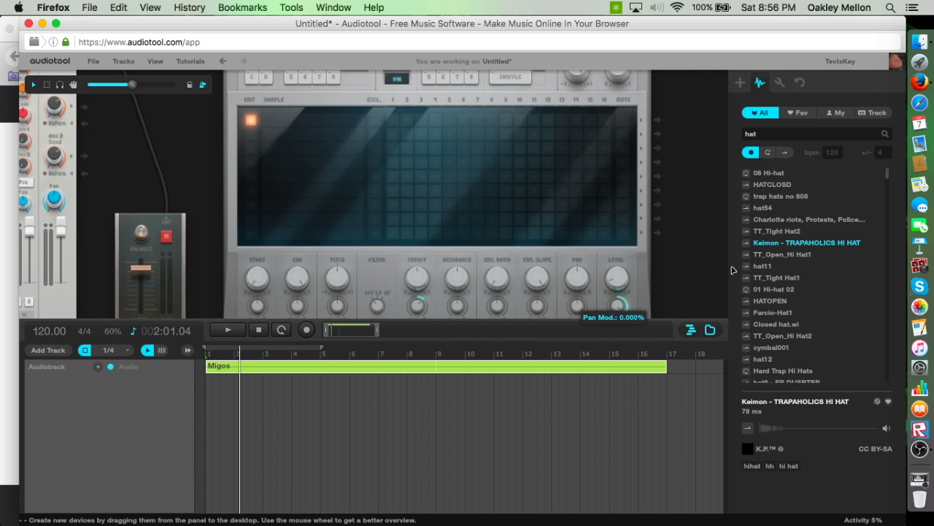
{"action": "left_click_drag", "start_coordinate": [803, 243], "coordinate": [343, 126]}
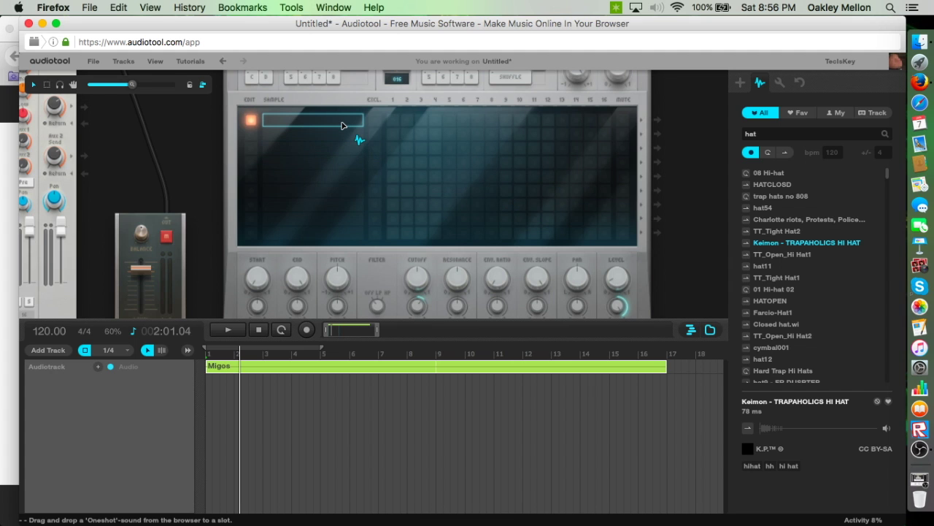
{"action": "left_click_drag", "start_coordinate": [342, 125], "coordinate": [343, 125]}
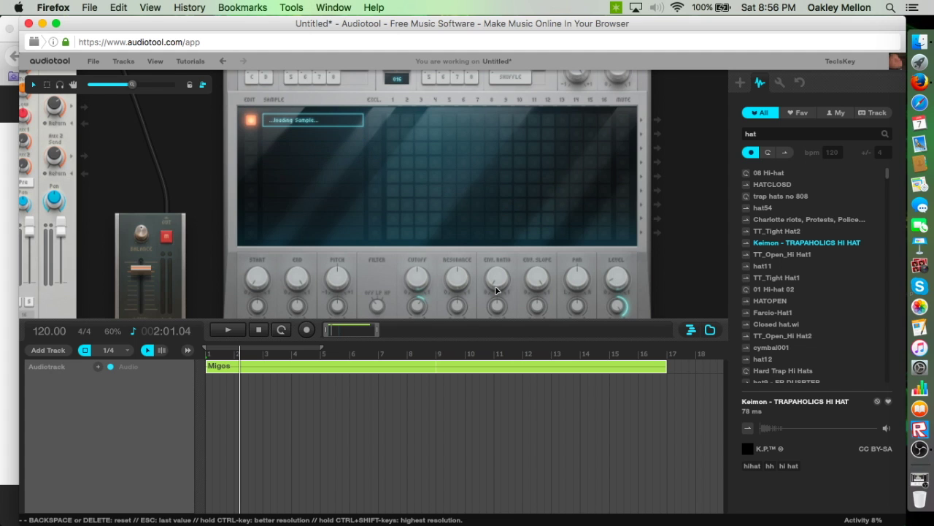
Program the hi-hat on every odd step from 1 to 15 of the Machiniste pattern and play it.
{"action": "left_click_drag", "start_coordinate": [191, 169], "coordinate": [219, 224]}
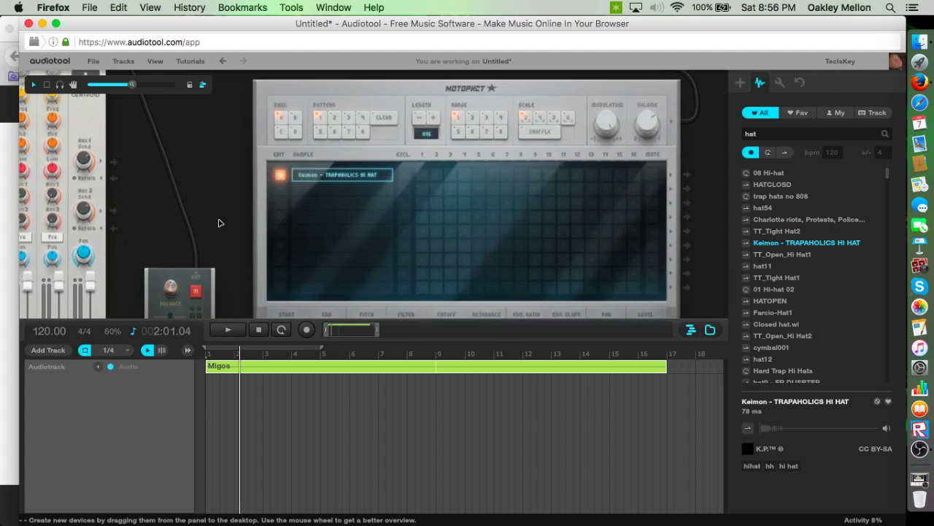
{"action": "left_click", "coordinate": [421, 174]}
{"action": "left_click", "coordinate": [436, 175]}
{"action": "left_click", "coordinate": [450, 175]}
{"action": "left_click", "coordinate": [437, 175]}
{"action": "left_click", "coordinate": [437, 176]}
{"action": "left_click", "coordinate": [437, 175]}
{"action": "left_click", "coordinate": [478, 174]}
{"action": "left_click", "coordinate": [507, 175]}
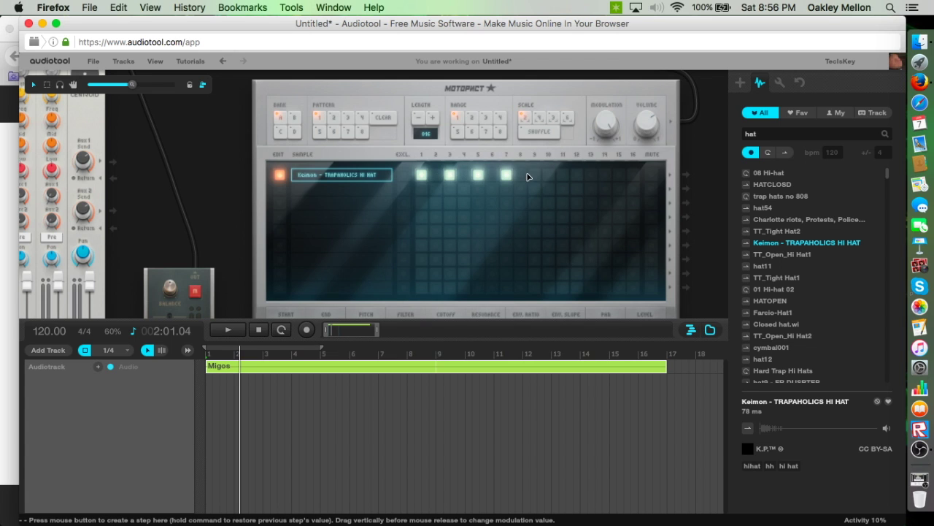
{"action": "left_click", "coordinate": [535, 176]}
{"action": "left_click", "coordinate": [563, 175]}
{"action": "left_click", "coordinate": [592, 175]}
{"action": "left_click", "coordinate": [620, 176]}
{"action": "key", "text": "space"}
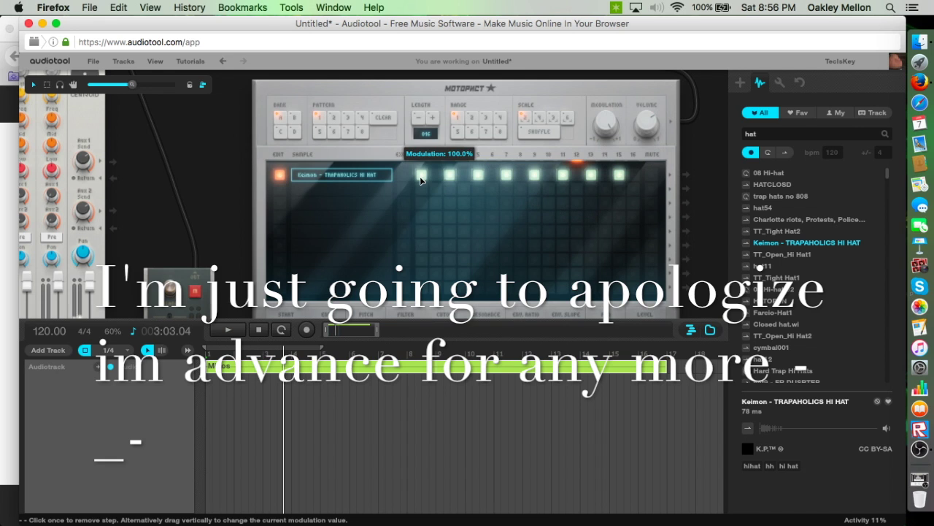
Remove all eight hi-hat steps from the Machiniste pattern.
{"action": "left_click", "coordinate": [422, 176]}
{"action": "left_click", "coordinate": [450, 176]}
{"action": "left_click", "coordinate": [507, 176]}
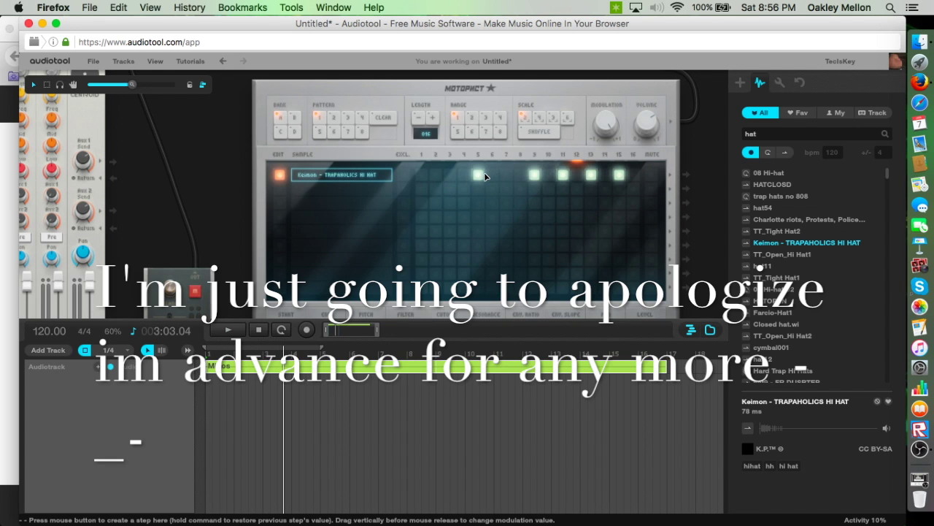
{"action": "left_click", "coordinate": [481, 176]}
{"action": "left_click", "coordinate": [563, 176]}
{"action": "left_click", "coordinate": [534, 176]}
{"action": "left_click", "coordinate": [592, 175]}
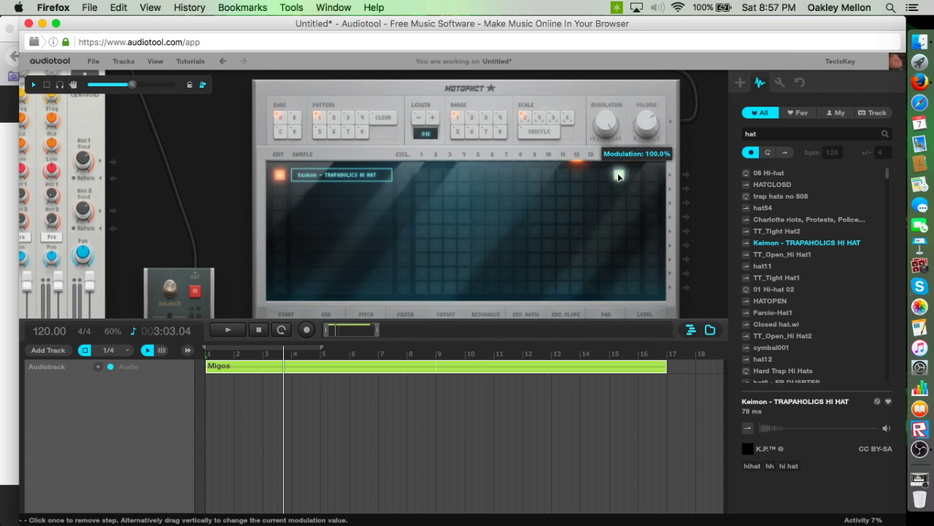
{"action": "left_click", "coordinate": [619, 176]}
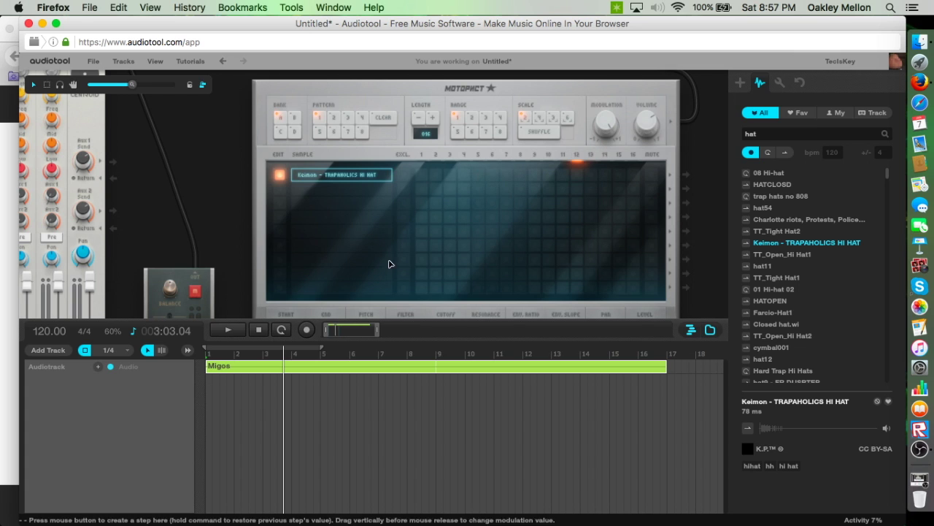
Rename the Machiniste device to Hat.
{"action": "left_click", "coordinate": [48, 351]}
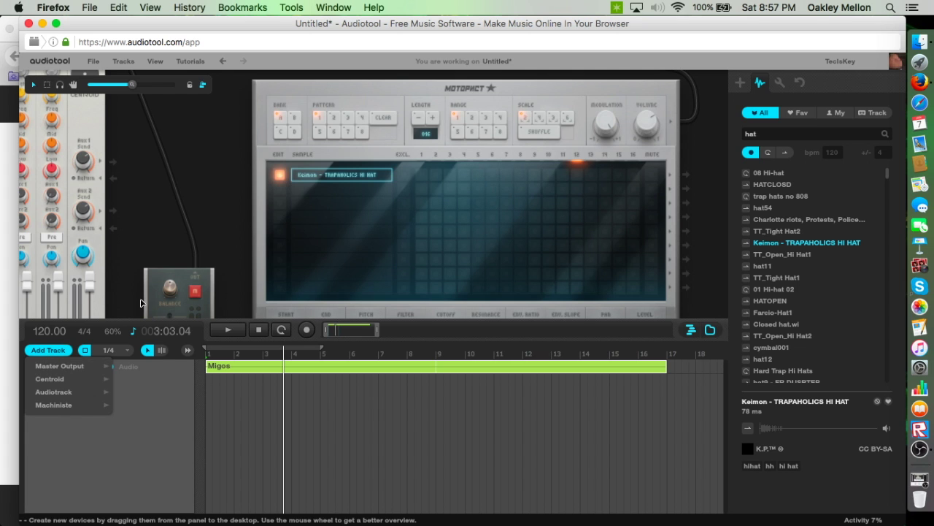
{"action": "left_click_drag", "start_coordinate": [110, 231], "coordinate": [98, 86]}
{"action": "left_click_drag", "start_coordinate": [217, 286], "coordinate": [166, 263]}
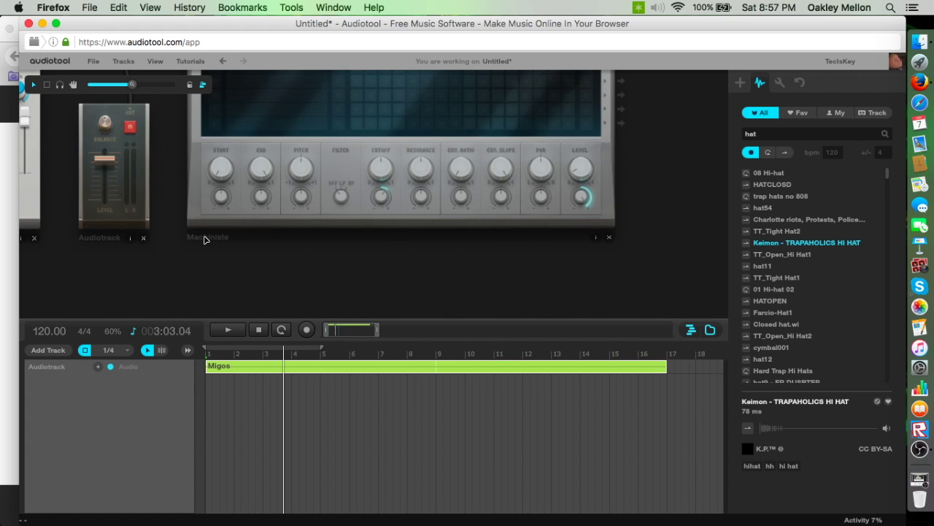
{"action": "double_click", "coordinate": [205, 238]}
{"action": "key", "text": "BackSpace"}
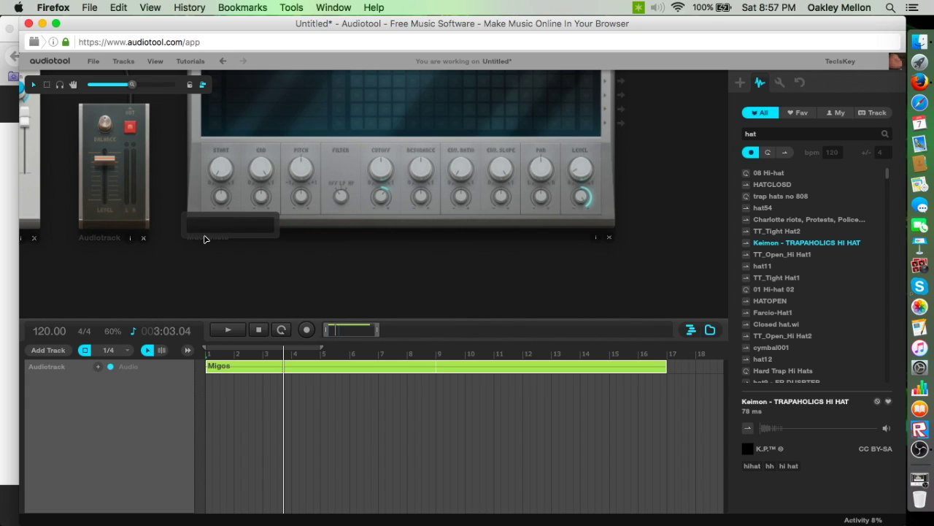
{"action": "key", "text": "Return"}
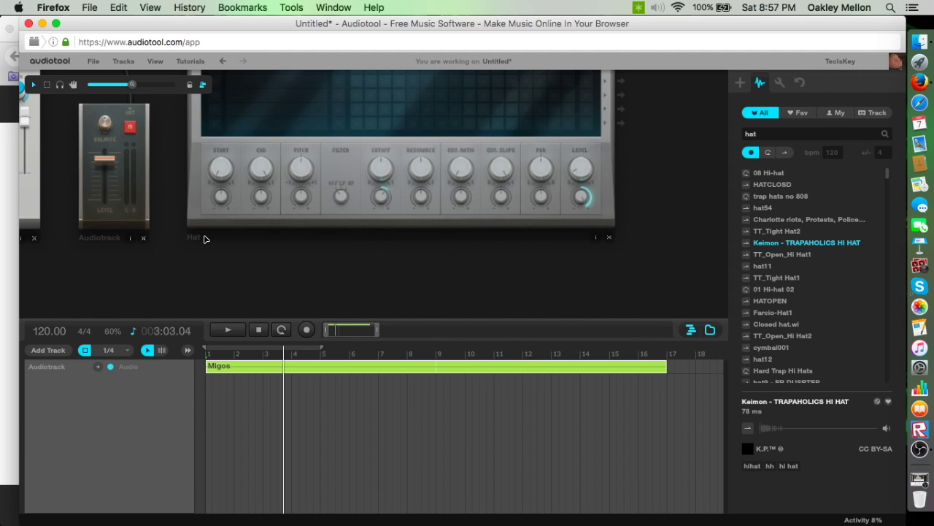
Add a NoteTrack for the Hat device and create a note region on it that repeats from bar 1 to bar 17.
{"action": "left_click", "coordinate": [56, 354]}
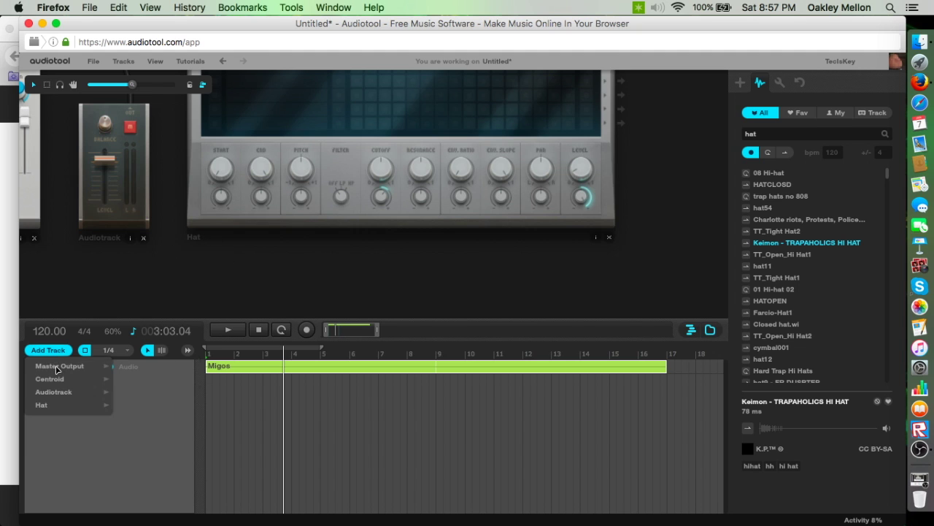
{"action": "mouse_move", "coordinate": [31, 407]}
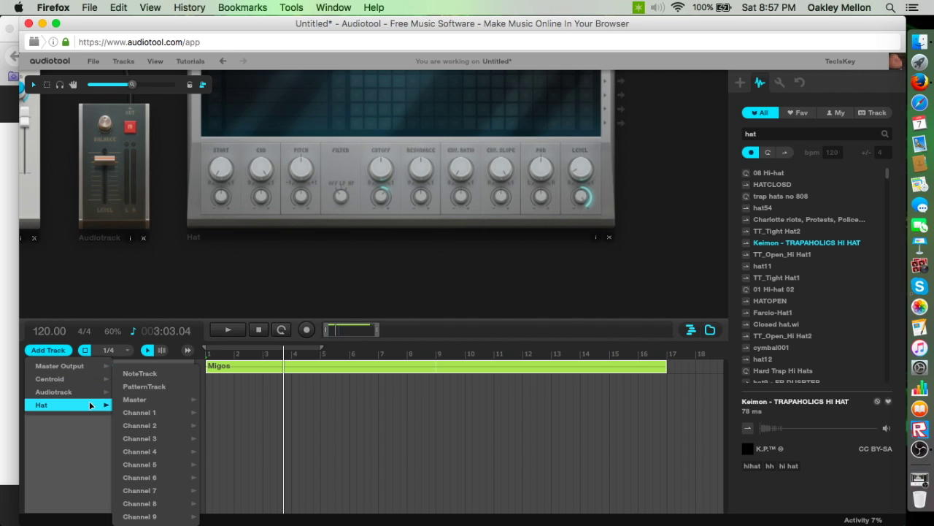
{"action": "mouse_move", "coordinate": [142, 402]}
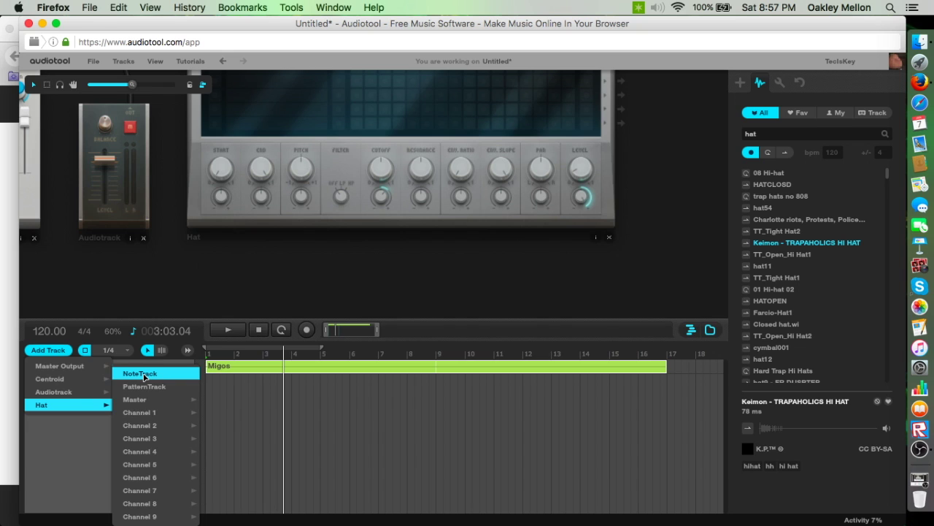
{"action": "left_click", "coordinate": [144, 376]}
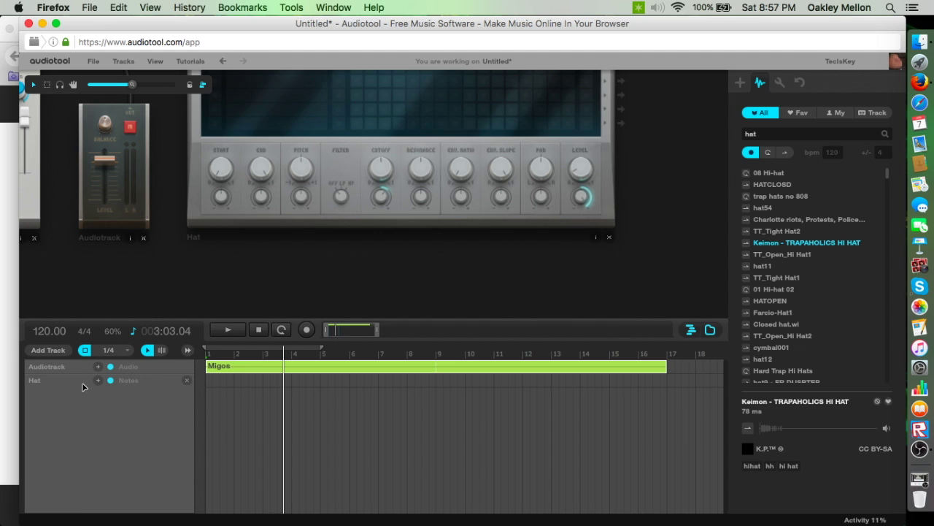
{"action": "double_click", "coordinate": [207, 381]}
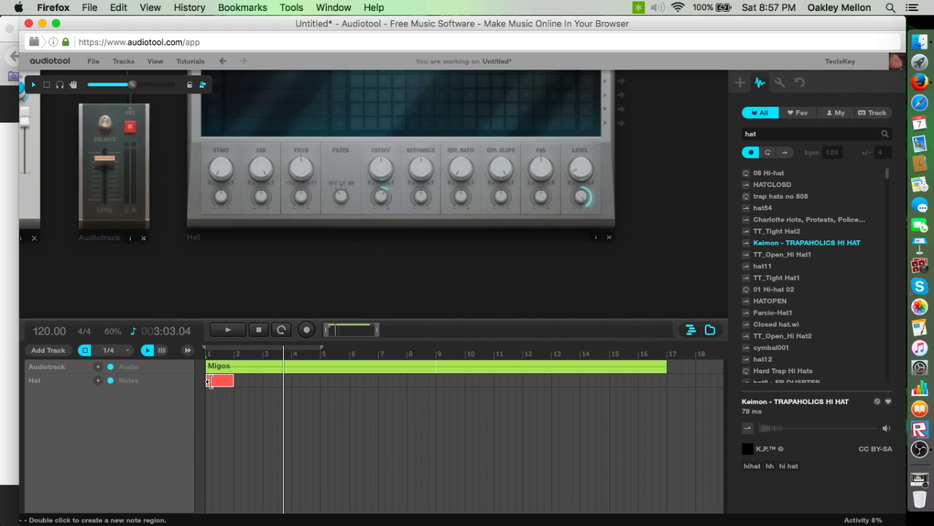
{"action": "left_click_drag", "start_coordinate": [235, 383], "coordinate": [671, 372]}
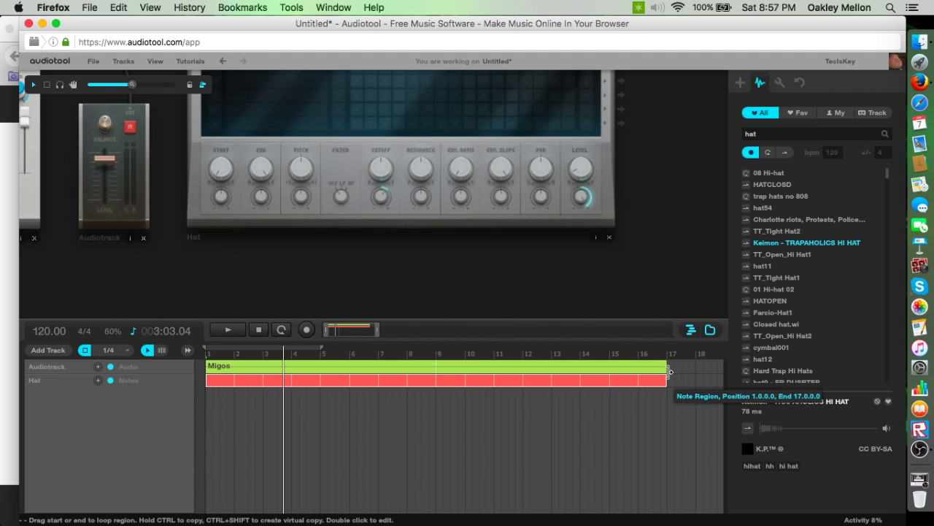
Open the Hat note region for editing, audition its keys and extend its loop section to bar 5.
{"action": "left_click_drag", "start_coordinate": [378, 330], "coordinate": [359, 326]}
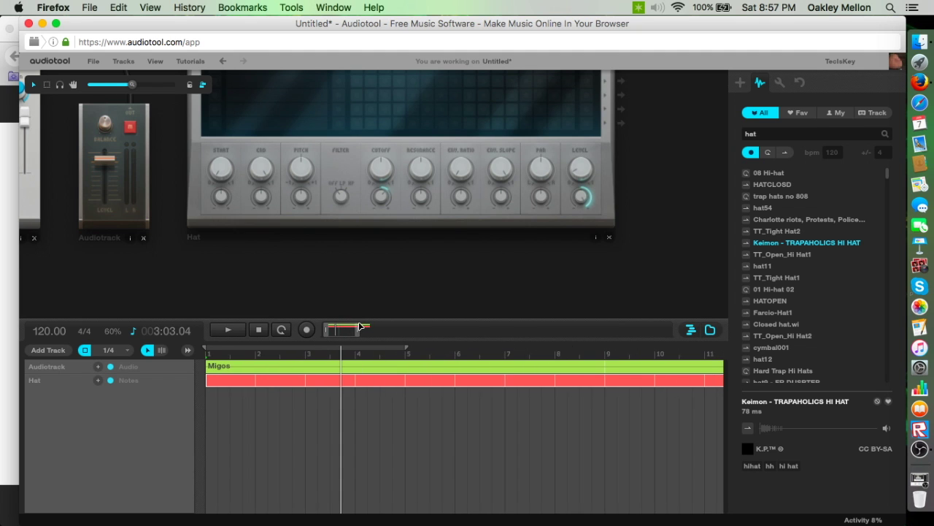
{"action": "double_click", "coordinate": [345, 387]}
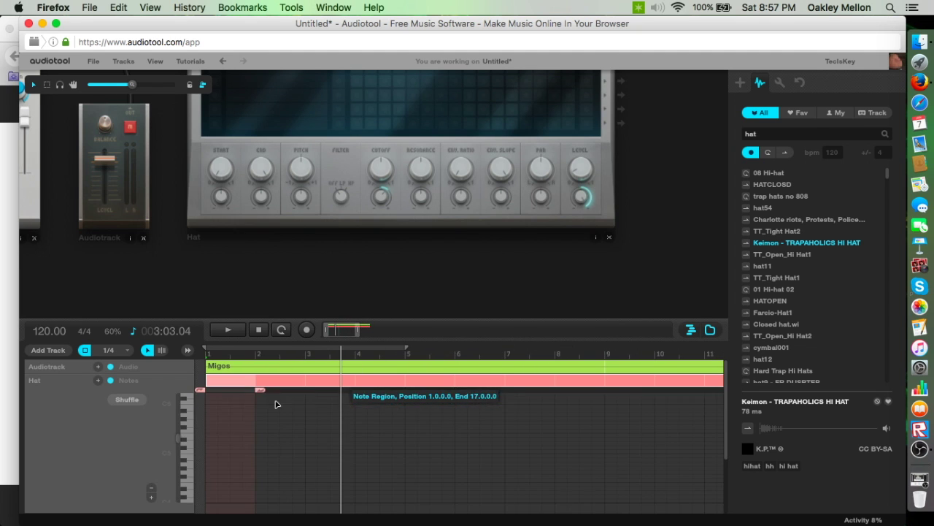
{"action": "left_click", "coordinate": [188, 423]}
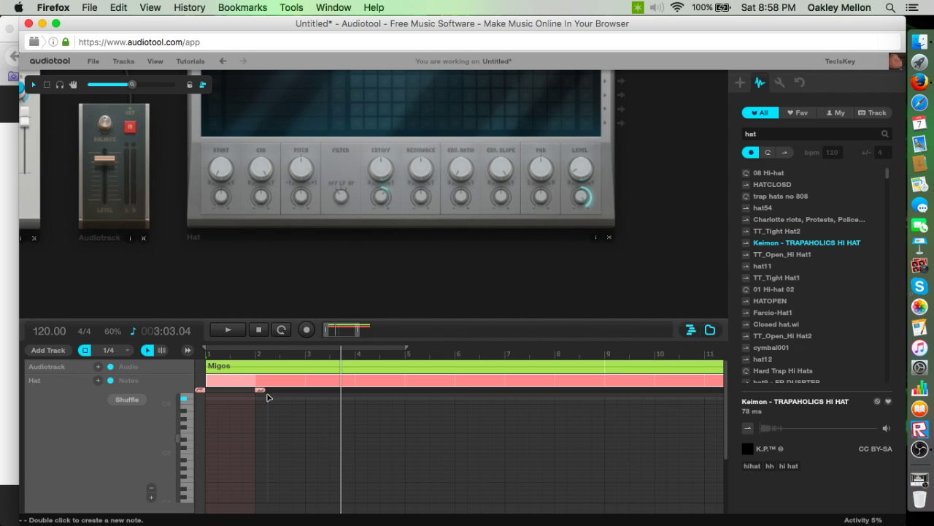
{"action": "left_click_drag", "start_coordinate": [259, 392], "coordinate": [408, 382]}
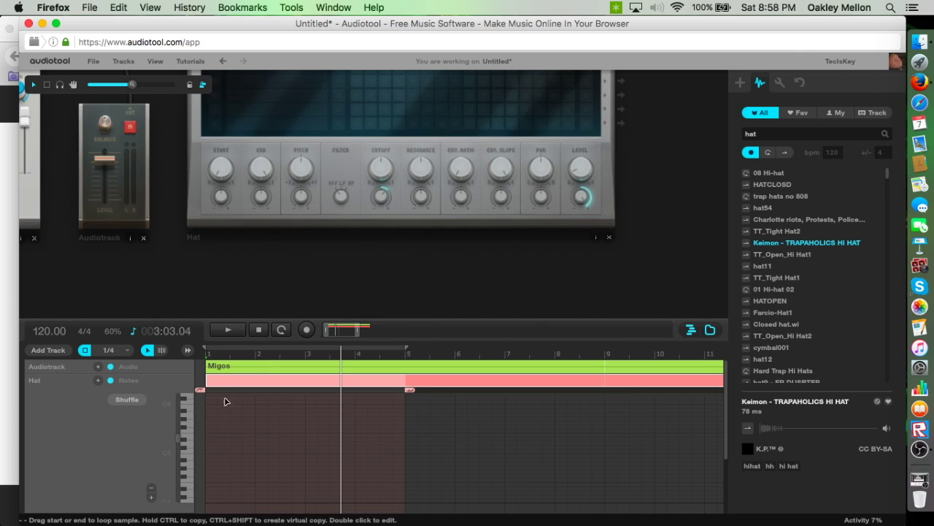
Set the snapping to 1/8 and add a row of consecutive C-6 hi-hat notes from bar 1 into bar 2.
{"action": "left_click", "coordinate": [119, 354]}
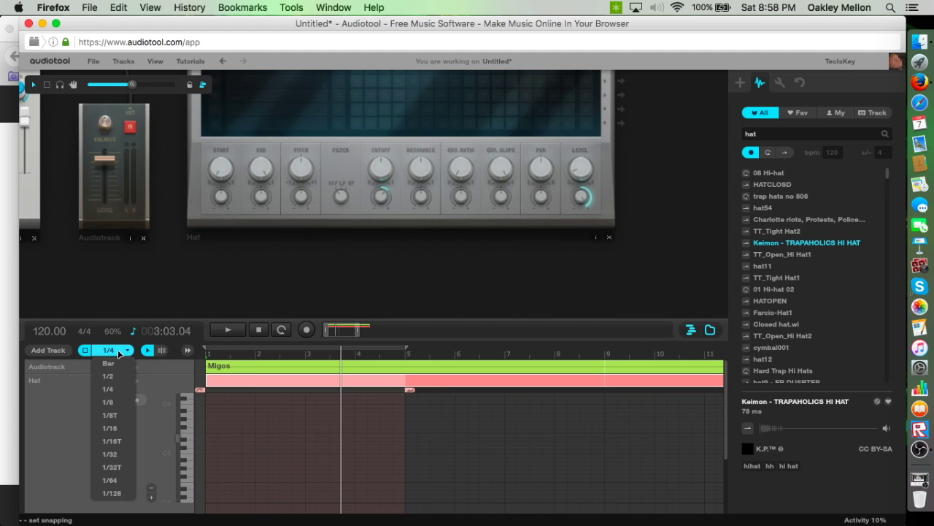
{"action": "left_click", "coordinate": [112, 403]}
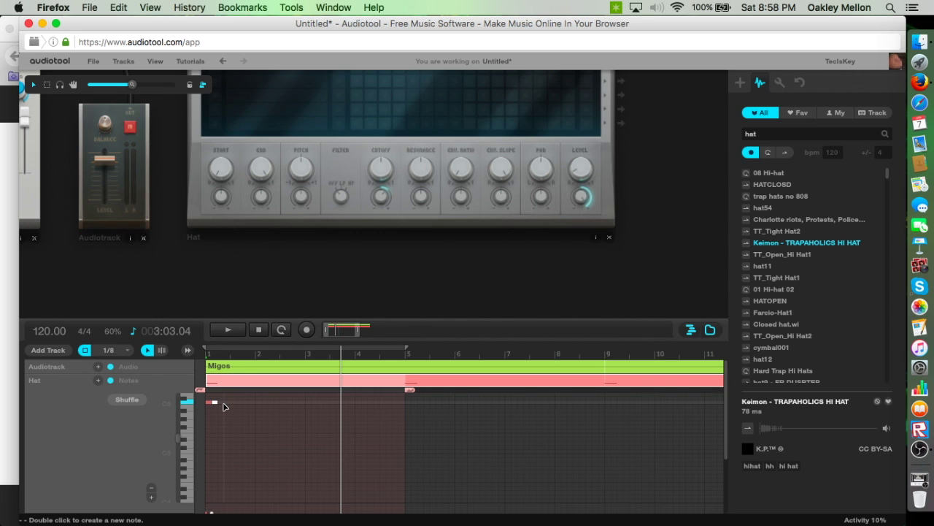
{"action": "double_click", "coordinate": [220, 403]}
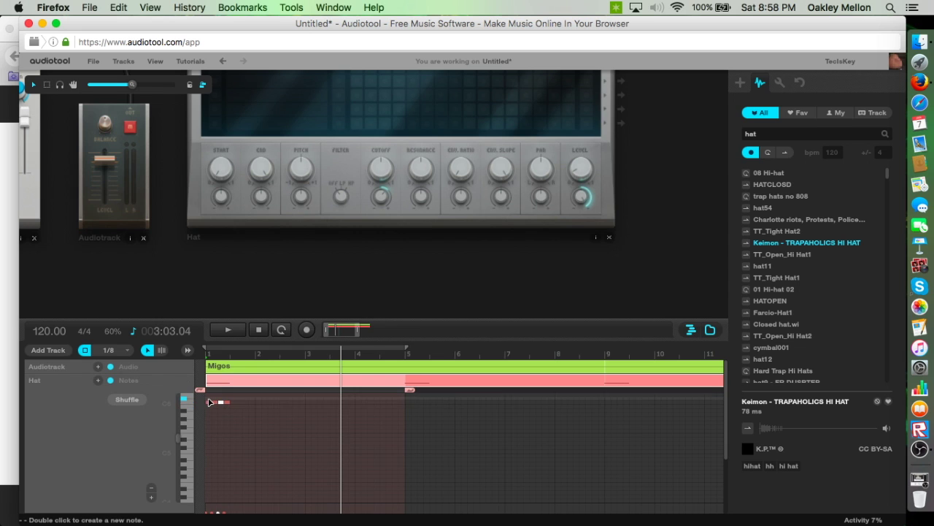
{"action": "double_click", "coordinate": [233, 403]}
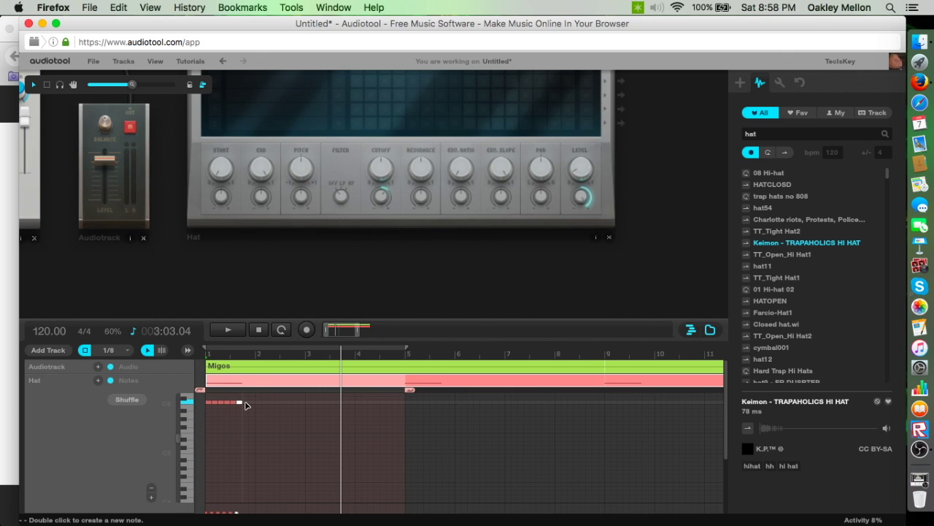
{"action": "double_click", "coordinate": [252, 403]}
{"action": "double_click", "coordinate": [267, 403]}
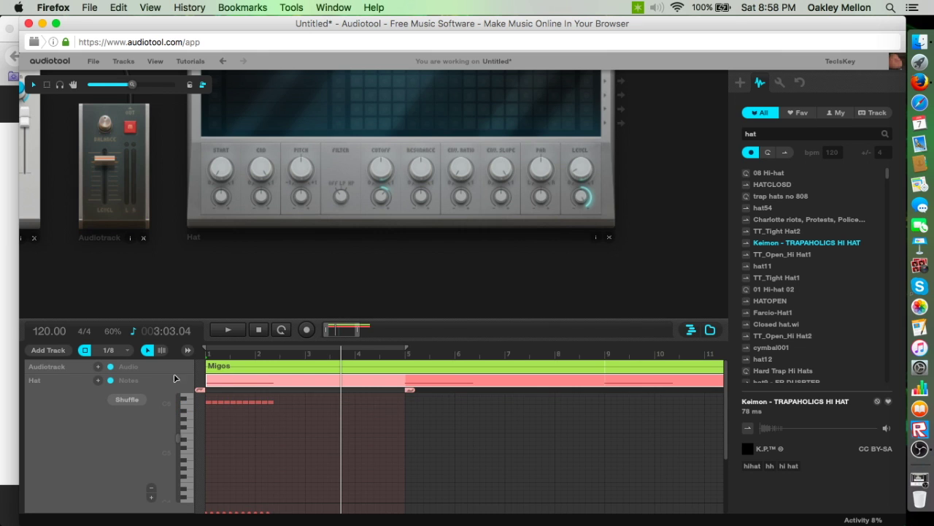
Set the snapping to 1/32 and add a four-note C-6 hi-hat roll directly after the last eighth note in bar 2.
{"action": "left_click_drag", "start_coordinate": [358, 330], "coordinate": [346, 335]}
{"action": "left_click", "coordinate": [109, 350]}
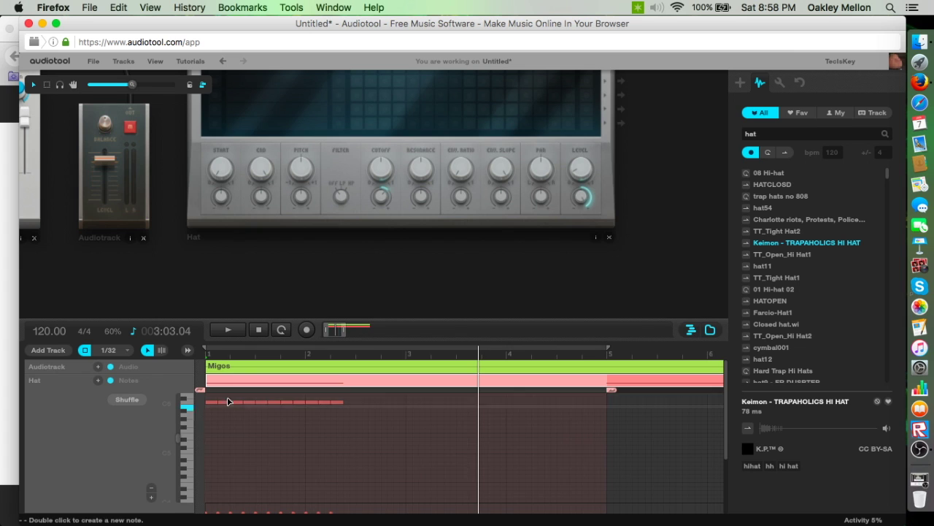
{"action": "left_click_drag", "start_coordinate": [344, 330], "coordinate": [334, 331]}
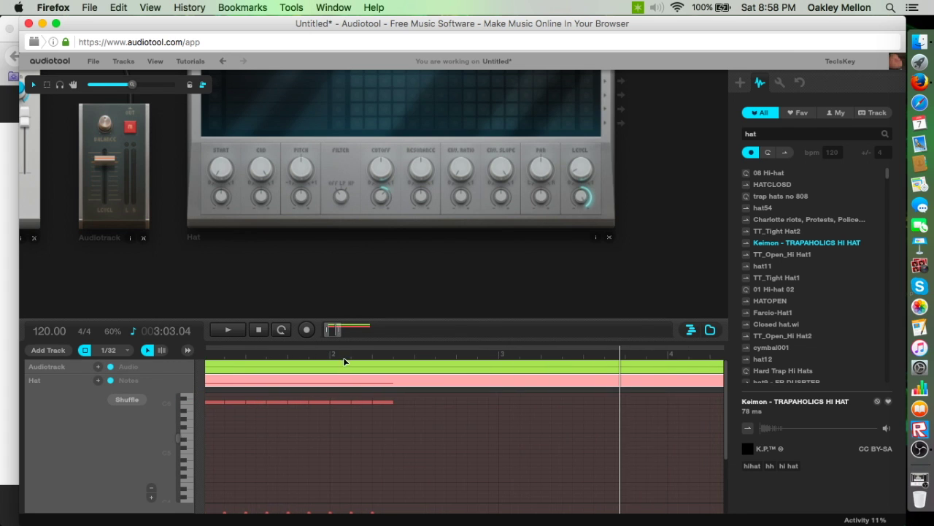
{"action": "left_click", "coordinate": [401, 405]}
{"action": "left_click_drag", "start_coordinate": [401, 402], "coordinate": [412, 405]}
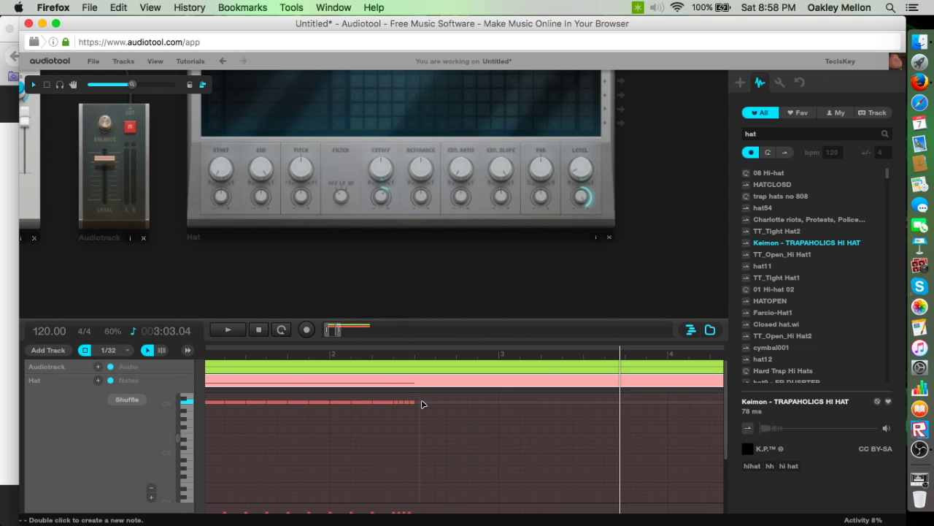
Set the snapping to 1/8, fill the rest of bar 2 with C-6 hi-hat notes and play back the pattern.
{"action": "left_click", "coordinate": [120, 350]}
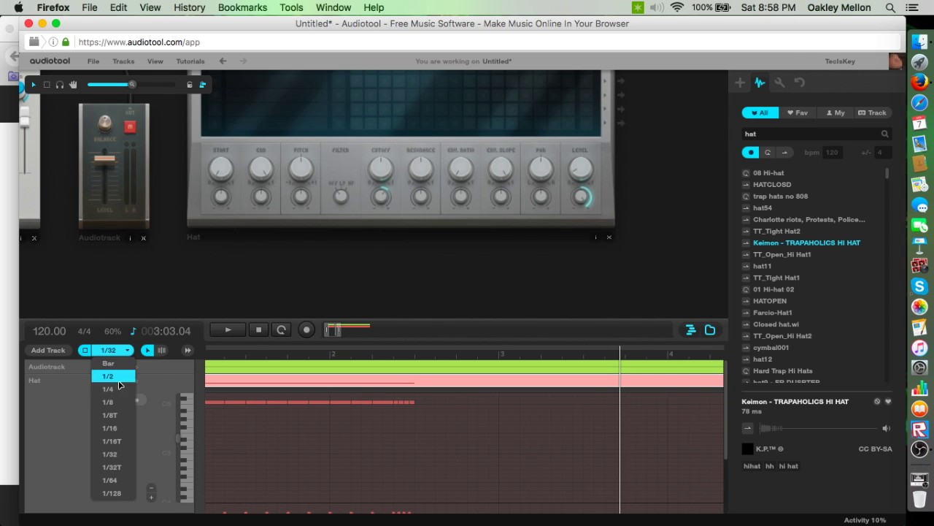
{"action": "left_click", "coordinate": [114, 402]}
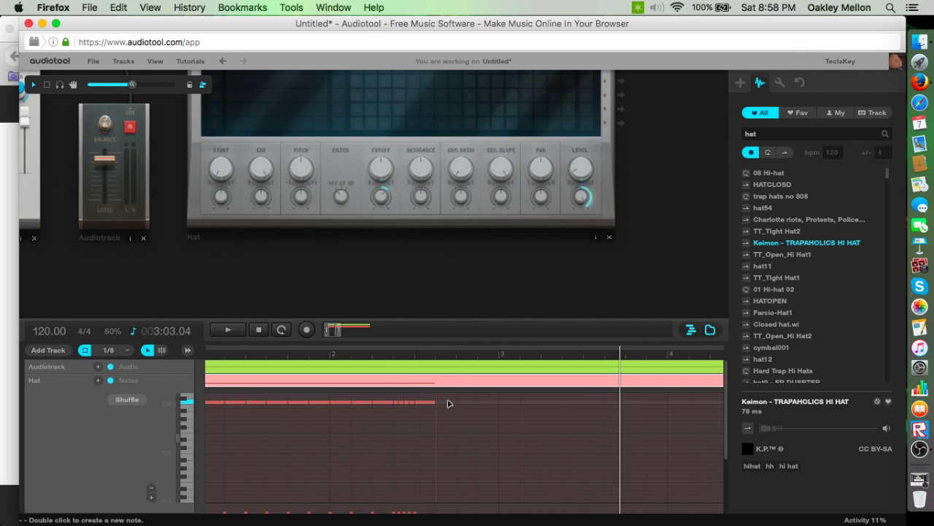
{"action": "left_click_drag", "start_coordinate": [327, 330], "coordinate": [306, 330]}
{"action": "left_click", "coordinate": [237, 333]}
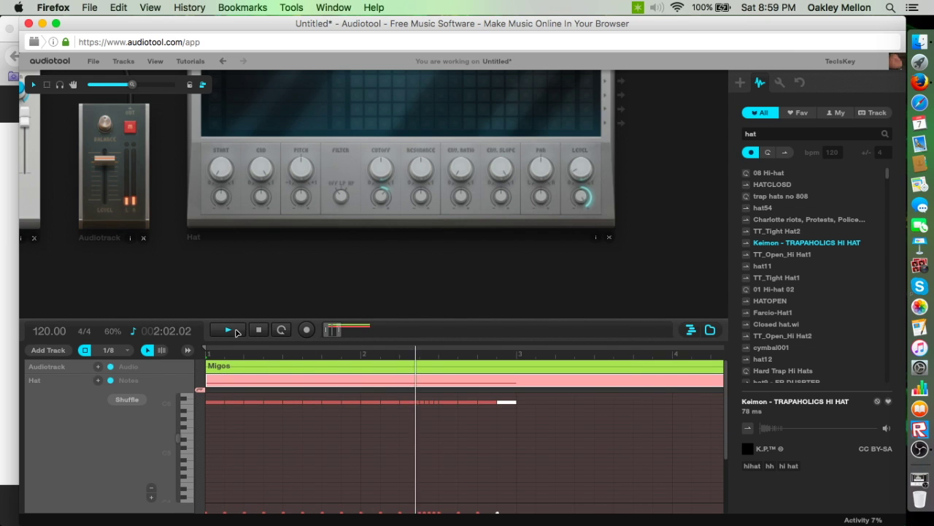
{"action": "left_click", "coordinate": [234, 333]}
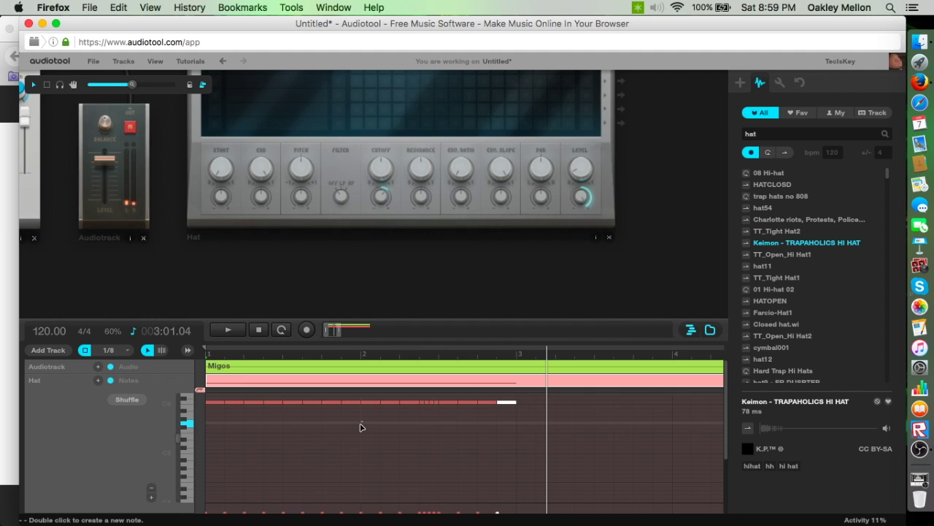
Start bar 3 with one 1/8 hi-hat note on C-6, followed by a four-note roll at 1/32 snapping.
{"action": "left_click_drag", "start_coordinate": [330, 333], "coordinate": [335, 332]}
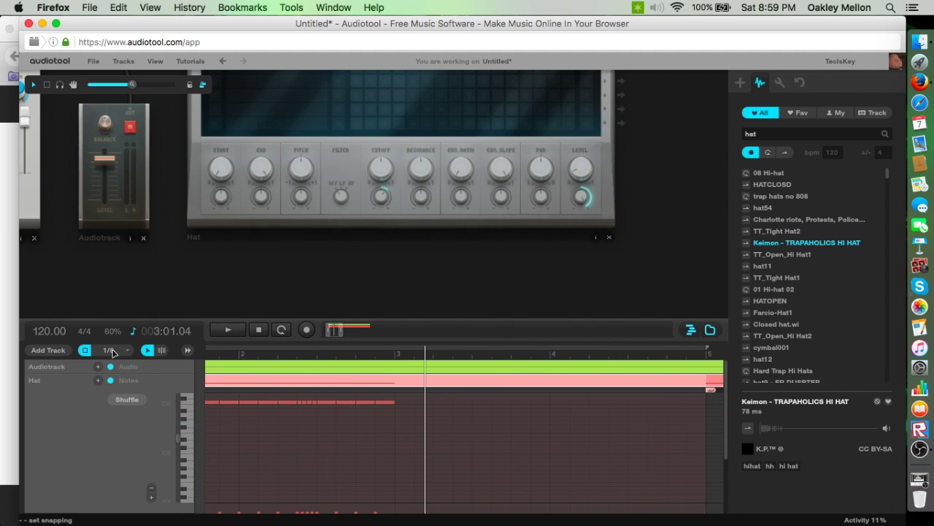
{"action": "double_click", "coordinate": [405, 436]}
{"action": "left_click", "coordinate": [109, 350]}
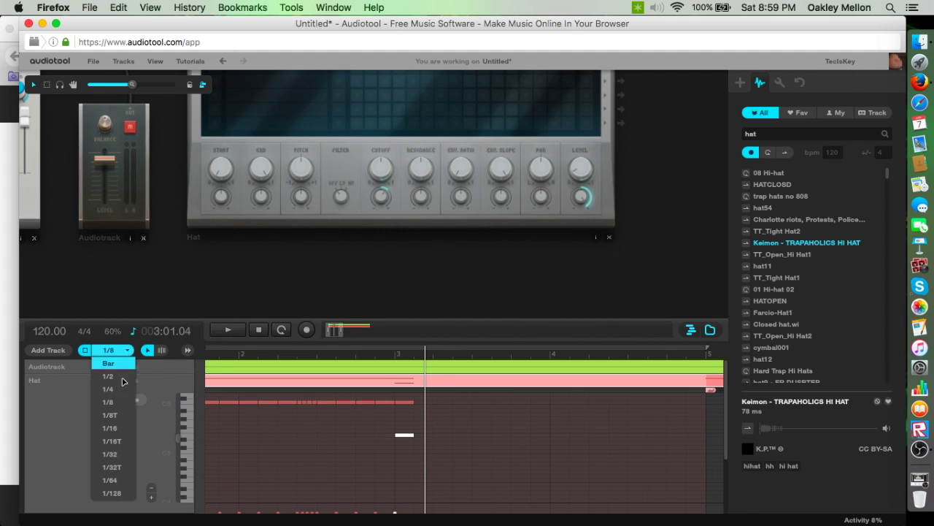
{"action": "left_click", "coordinate": [113, 454]}
{"action": "double_click", "coordinate": [401, 436]}
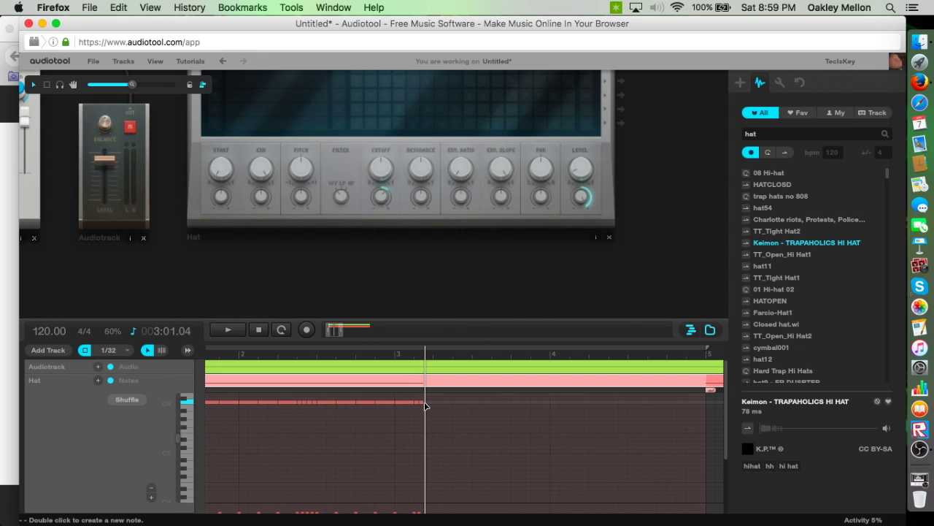
{"action": "double_click", "coordinate": [431, 401]}
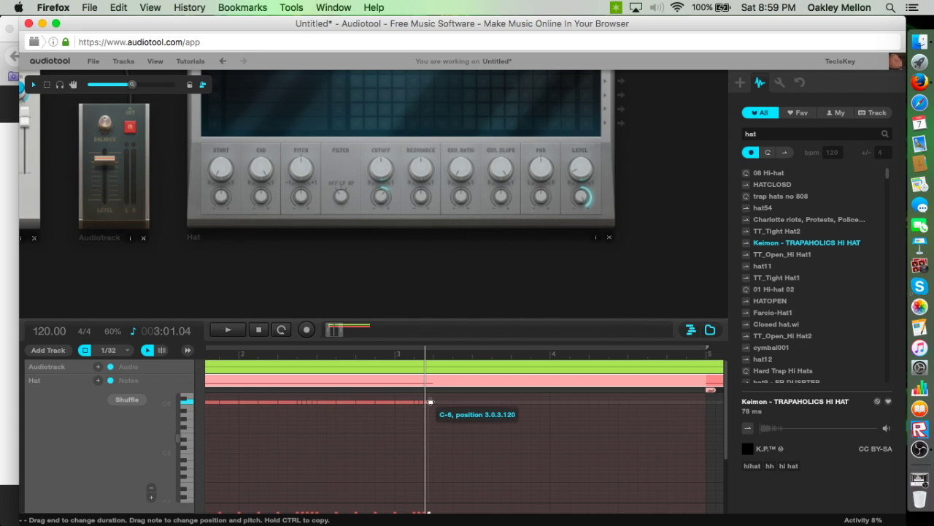
Set the snapping to 1/8 and fill the rest of bar 3 with C-6 hi-hat notes up to bar 4.
{"action": "left_click", "coordinate": [117, 350]}
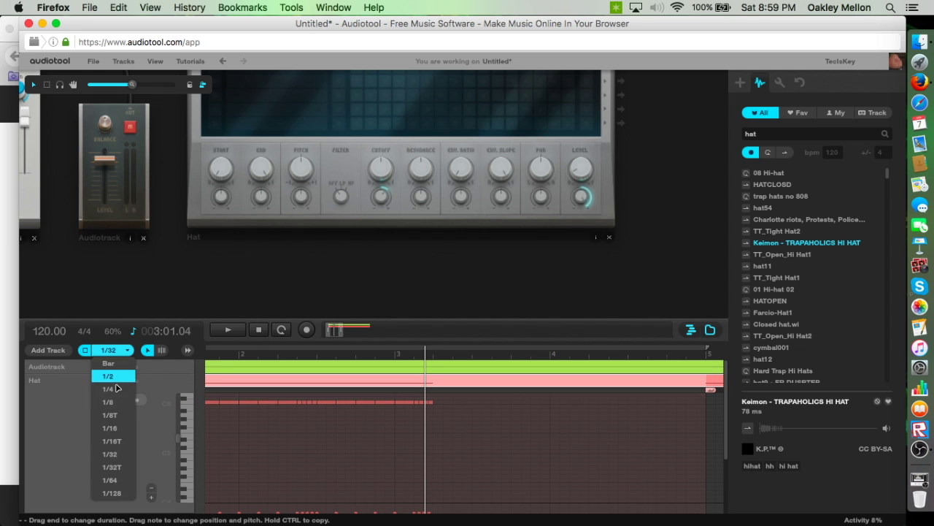
{"action": "left_click", "coordinate": [113, 402]}
{"action": "left_click_drag", "start_coordinate": [440, 403], "coordinate": [551, 403]}
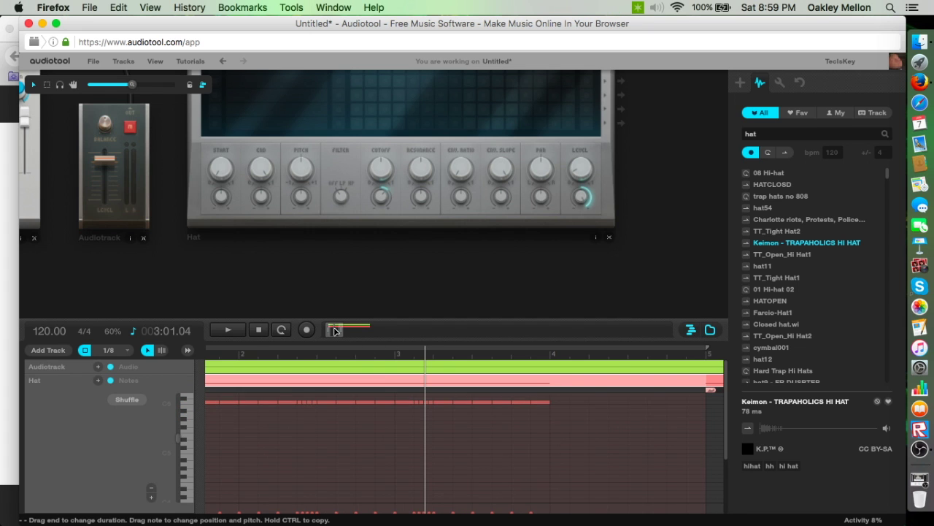
Set the snapping to 1/32 and add two short C-6 hi-hat rolls in bar 4, separated by a small gap.
{"action": "left_click_drag", "start_coordinate": [334, 329], "coordinate": [337, 330]}
{"action": "left_click", "coordinate": [110, 349]}
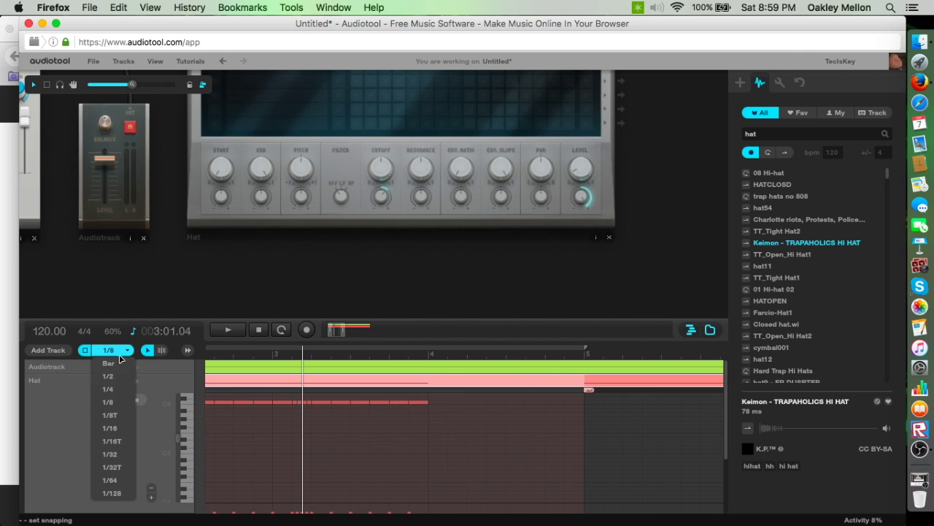
{"action": "left_click", "coordinate": [115, 451]}
{"action": "left_click_drag", "start_coordinate": [427, 401], "coordinate": [447, 402]}
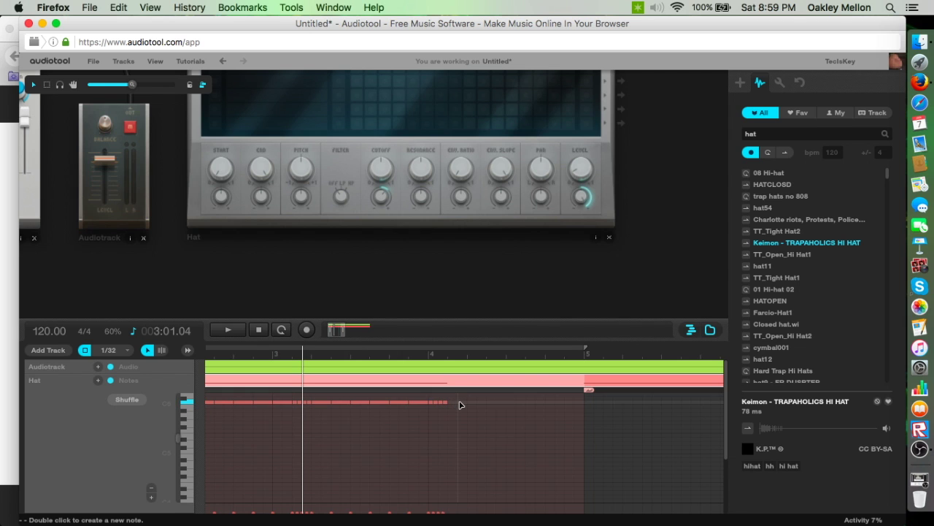
{"action": "double_click", "coordinate": [469, 402]}
{"action": "double_click", "coordinate": [480, 402]}
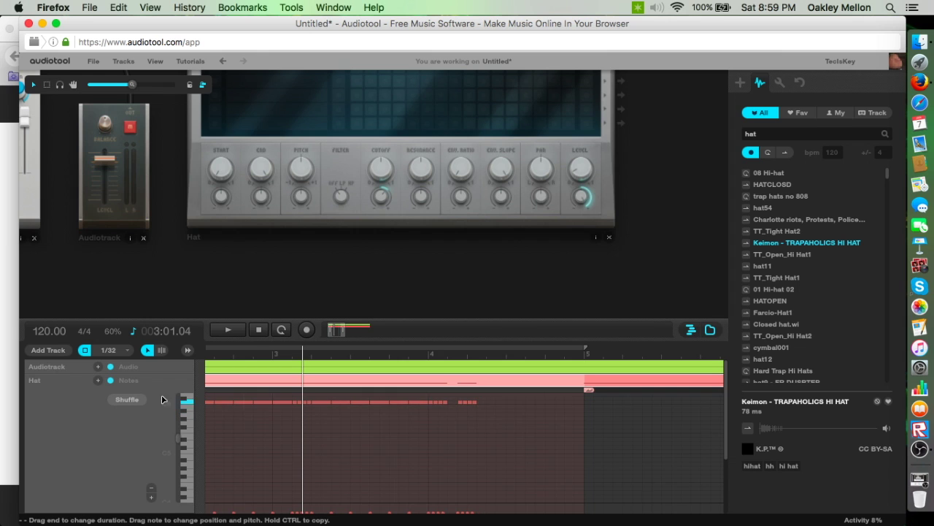
Set the snapping to 1/8, fill the end of bar 4 with C-6 hi-hat notes up to bar 5 and play the pattern.
{"action": "left_click", "coordinate": [123, 352]}
{"action": "left_click", "coordinate": [126, 401]}
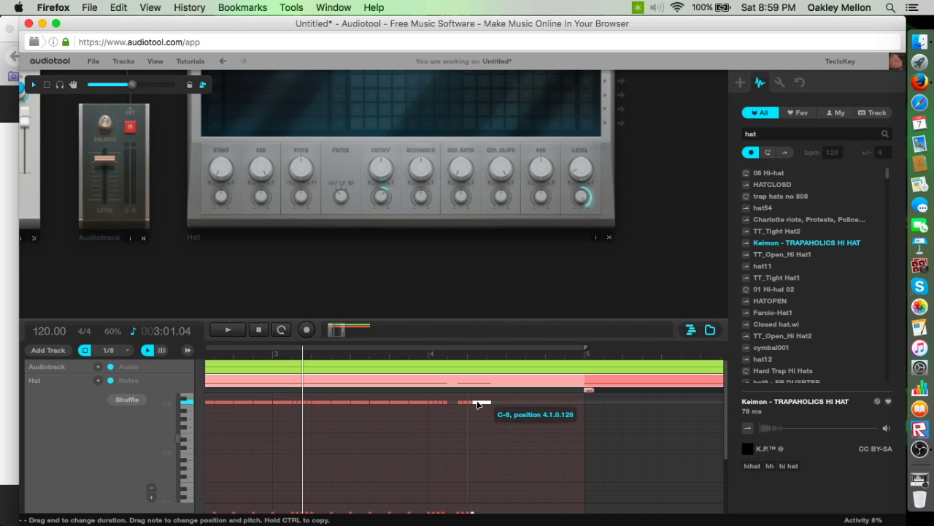
{"action": "double_click", "coordinate": [513, 402]}
{"action": "double_click", "coordinate": [536, 402]}
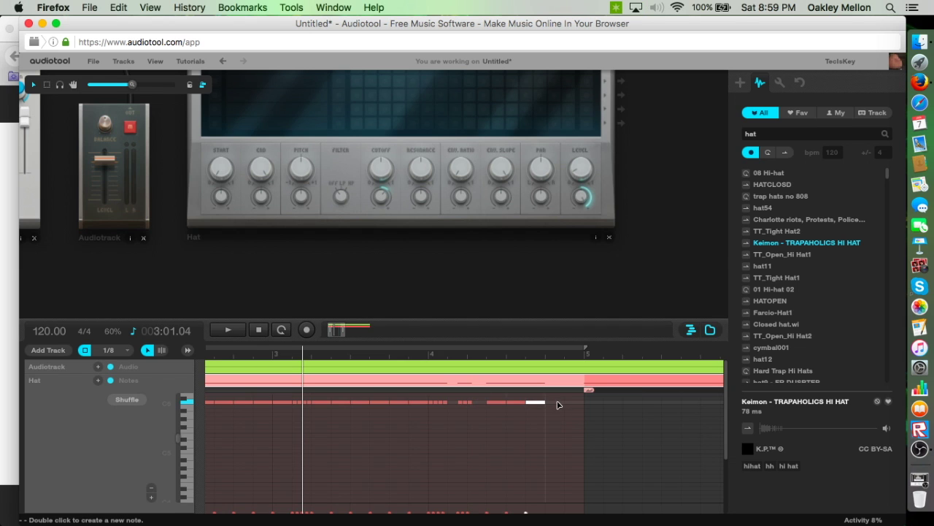
{"action": "left_click_drag", "start_coordinate": [568, 406], "coordinate": [578, 406]}
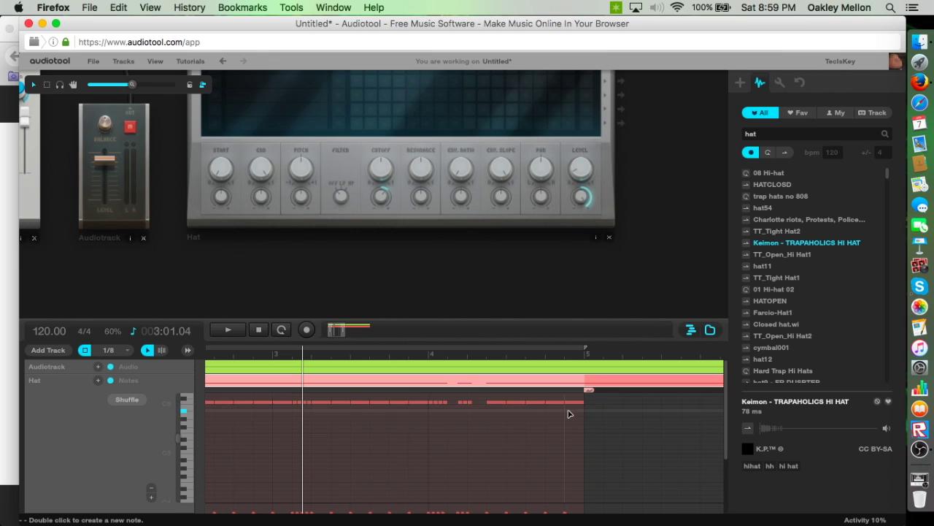
{"action": "left_click_drag", "start_coordinate": [333, 330], "coordinate": [329, 328]}
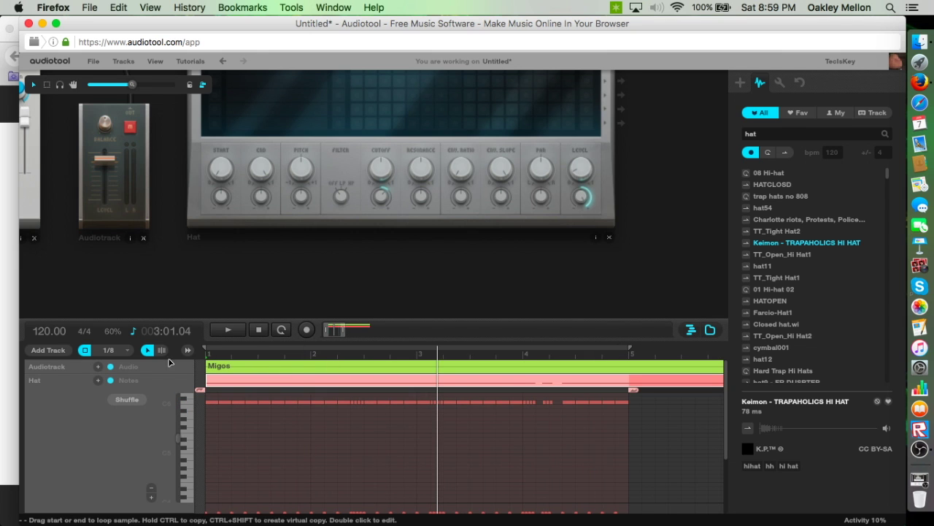
{"action": "left_click", "coordinate": [226, 330]}
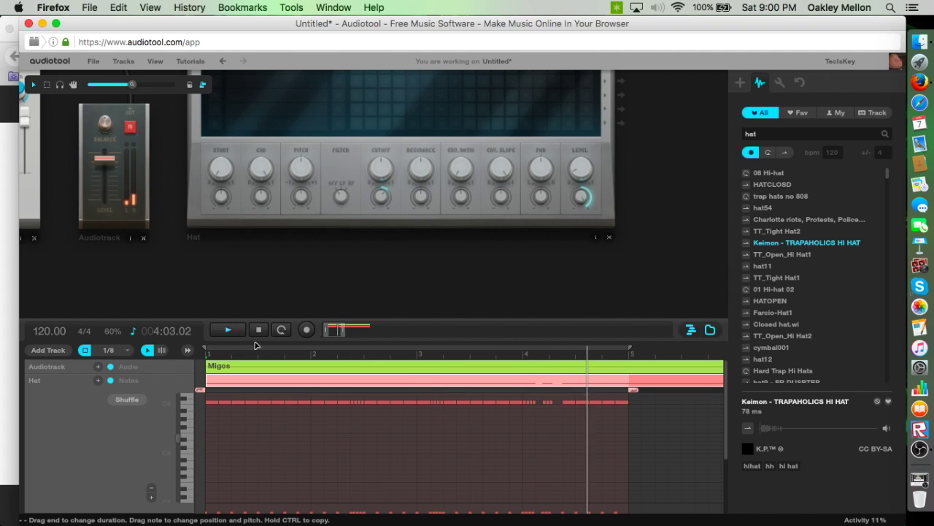
Set the snapping to 1/32 and shift the second roll in bar 4 so it leads directly into the following eighth notes.
{"action": "left_click_drag", "start_coordinate": [325, 330], "coordinate": [333, 330]}
{"action": "scroll", "coordinate": [407, 399], "scroll_direction": "up", "scroll_amount": 1}
{"action": "left_click", "coordinate": [414, 409]}
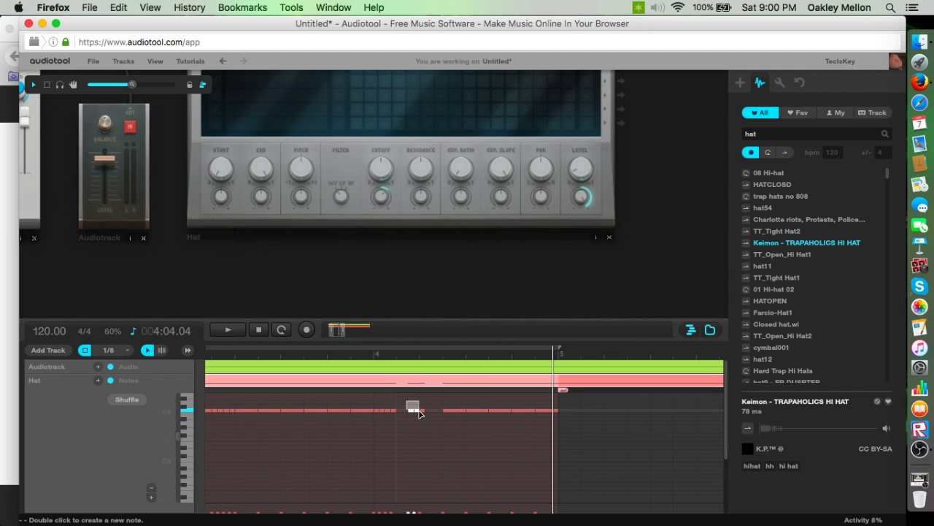
{"action": "left_click", "coordinate": [108, 350]}
{"action": "left_click", "coordinate": [117, 454]}
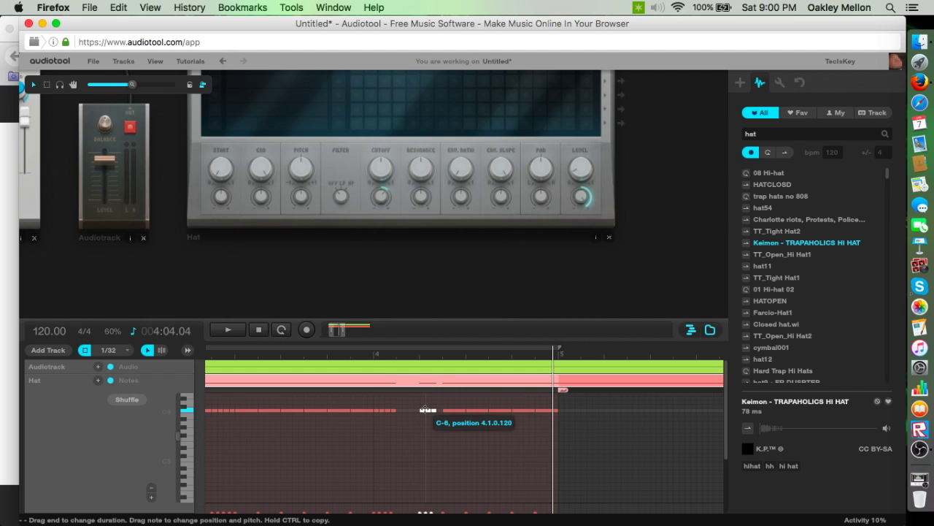
{"action": "left_click", "coordinate": [360, 431]}
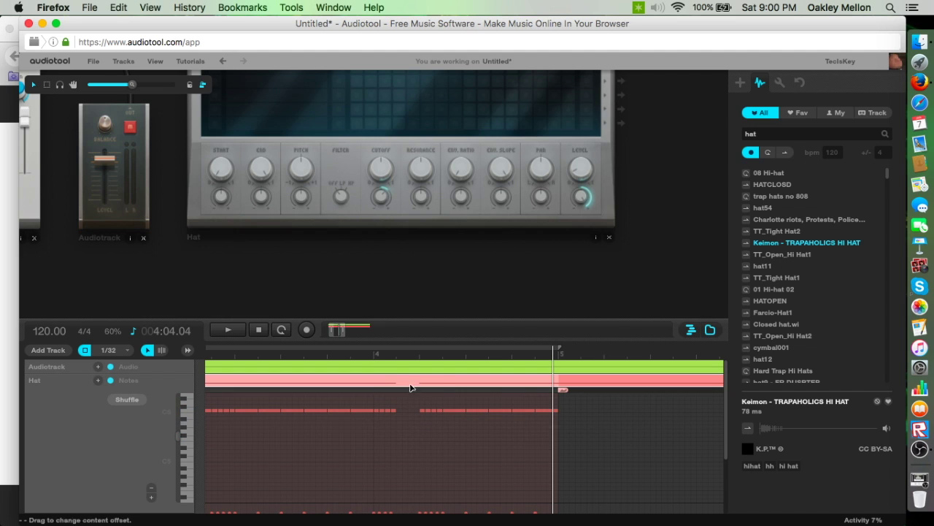
Play the Hat pattern from bar 4 and again from bar 1, and check how it repeats across the arrangement.
{"action": "left_click", "coordinate": [373, 355]}
{"action": "key", "text": "space"}
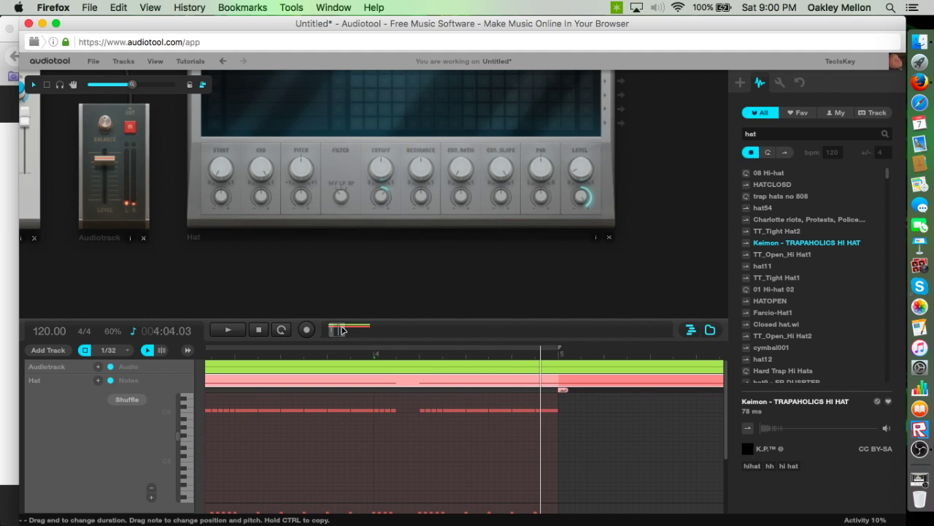
{"action": "scroll", "coordinate": [343, 330], "scroll_direction": "down", "scroll_amount": 2}
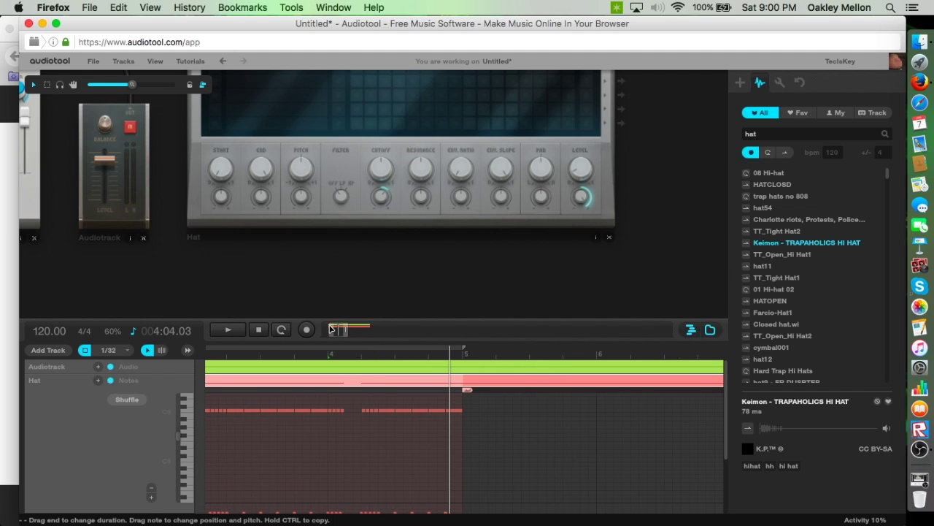
{"action": "left_click_drag", "start_coordinate": [331, 329], "coordinate": [292, 321]}
{"action": "left_click", "coordinate": [209, 355]}
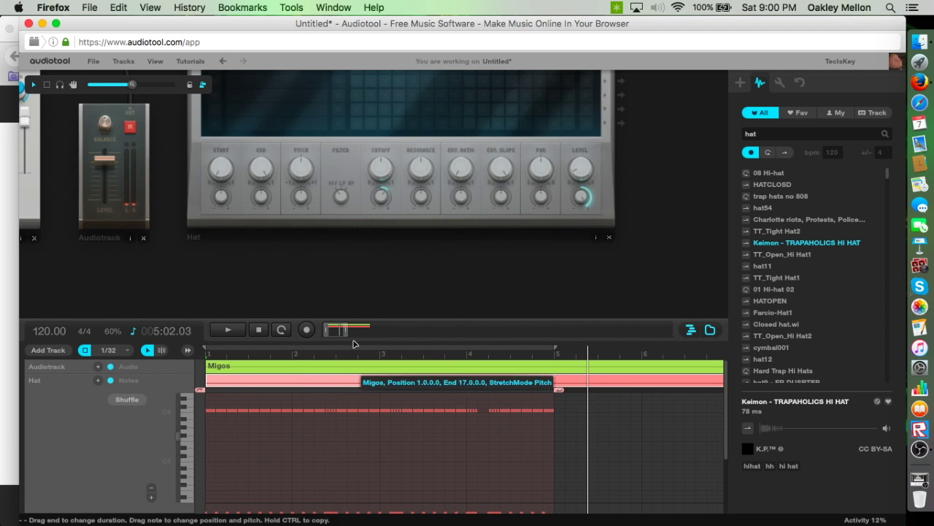
{"action": "left_click_drag", "start_coordinate": [349, 329], "coordinate": [385, 330]}
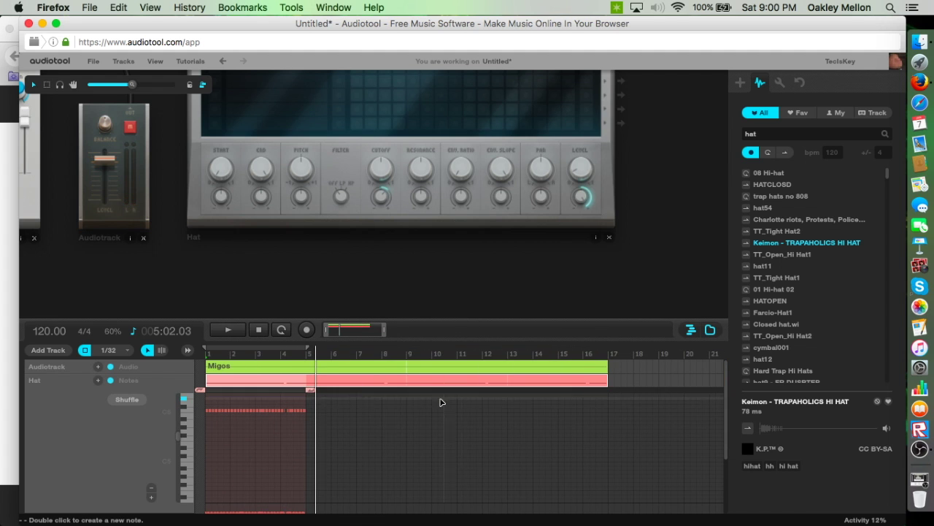
{"action": "left_click_drag", "start_coordinate": [384, 333], "coordinate": [367, 343]}
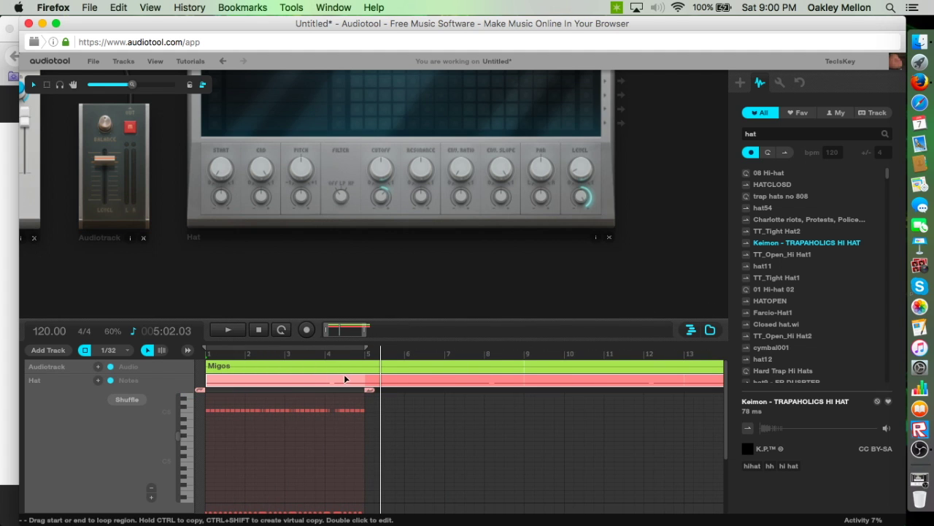
Close the Hat region's note editor and return to the Machiniste's pattern display on the desktop.
{"action": "left_click", "coordinate": [295, 390]}
{"action": "left_click_drag", "start_coordinate": [478, 271], "coordinate": [255, 305]}
{"action": "left_click_drag", "start_coordinate": [584, 173], "coordinate": [675, 202]}
{"action": "left_click_drag", "start_coordinate": [596, 253], "coordinate": [710, 283]}
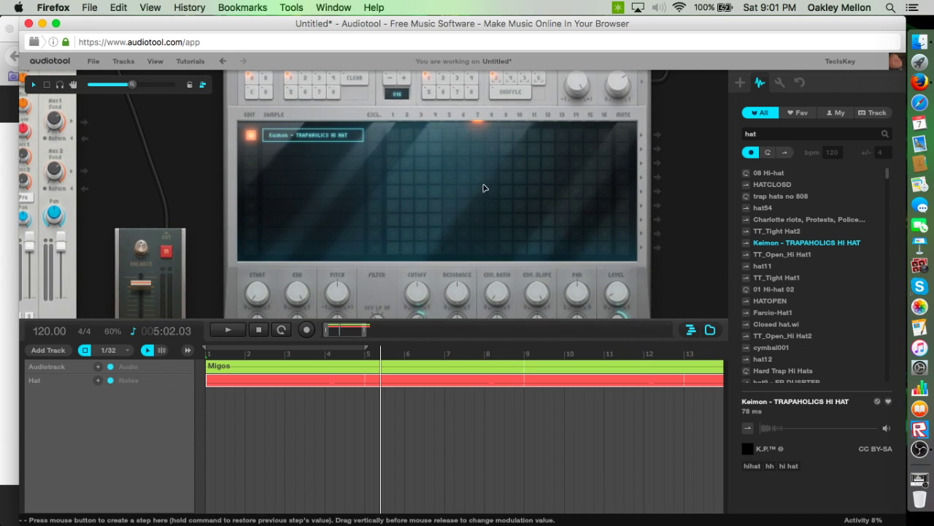
Add another Machiniste to the desktop beside the Hat Machiniste.
{"action": "left_click_drag", "start_coordinate": [716, 193], "coordinate": [484, 216]}
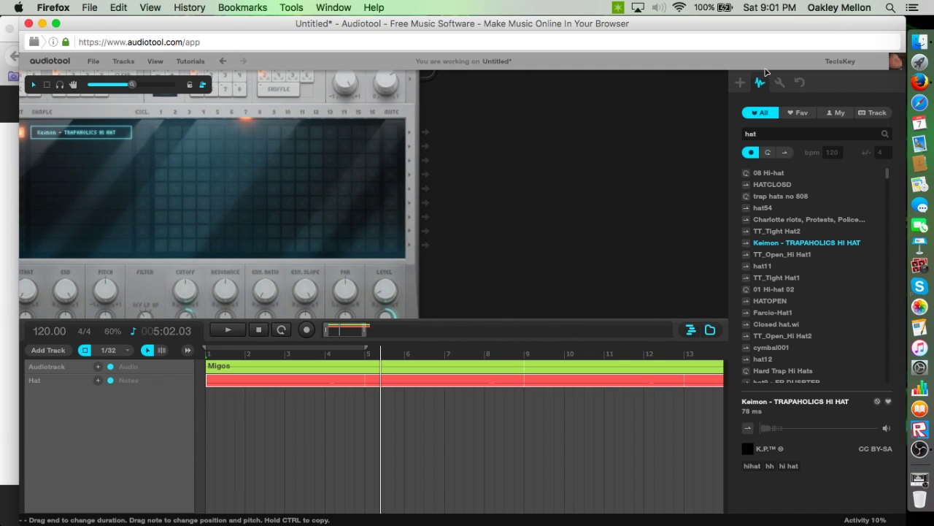
{"action": "left_click", "coordinate": [740, 83]}
{"action": "left_click_drag", "start_coordinate": [858, 124], "coordinate": [526, 178]}
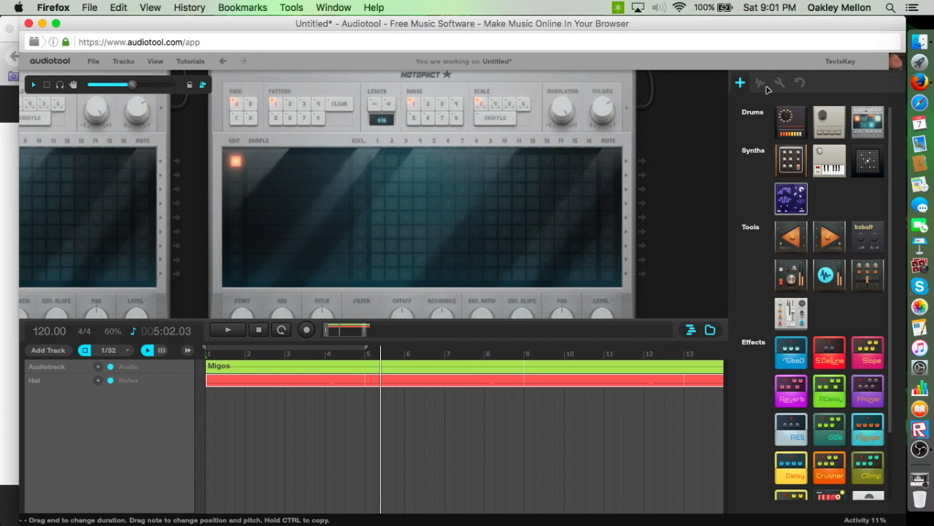
Search the sample library for "trapaholics snare" and for "trap snare", and preview Trapaholic Snare (1).
{"action": "left_click", "coordinate": [761, 83]}
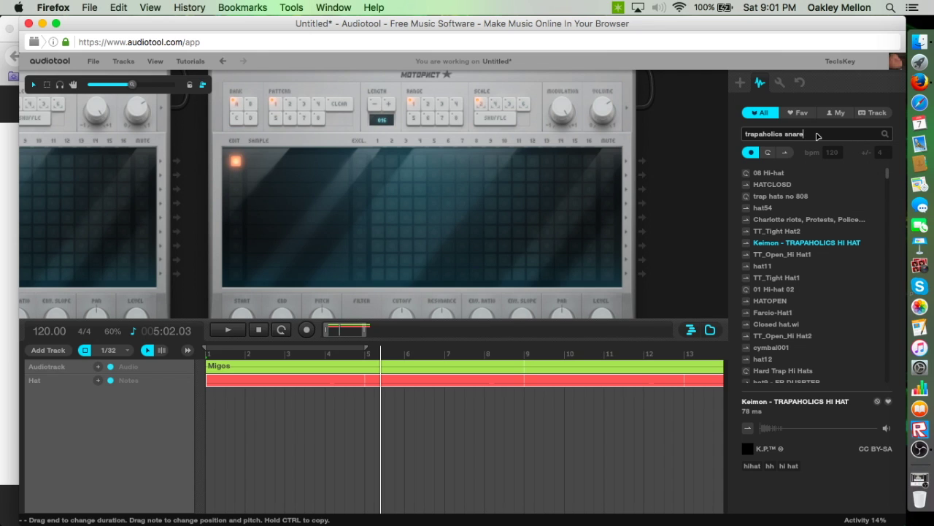
{"action": "key", "text": "Return"}
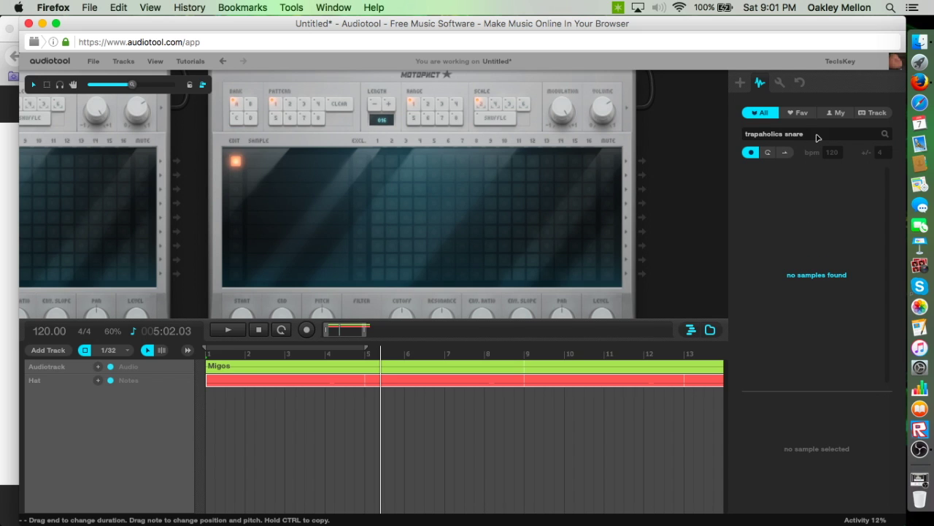
{"action": "left_click", "coordinate": [768, 152]}
{"action": "left_click", "coordinate": [755, 152]}
{"action": "double_click", "coordinate": [767, 135]}
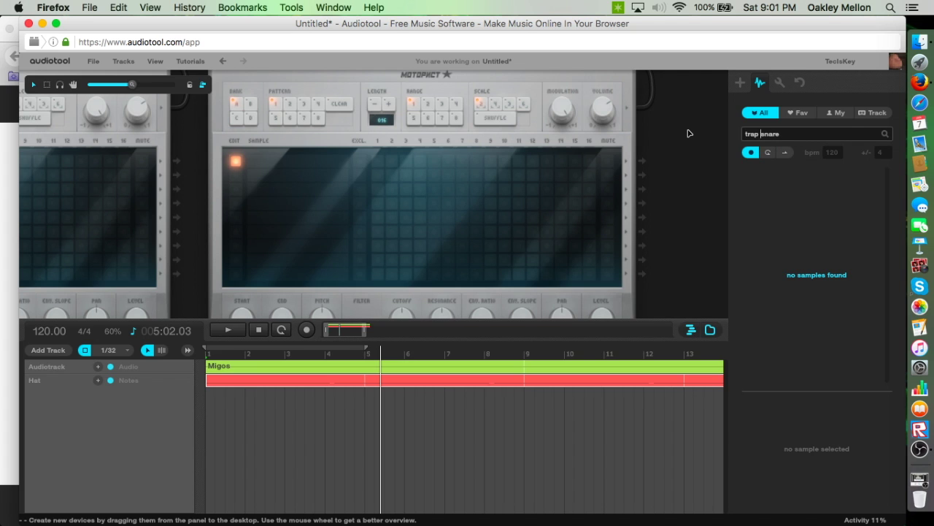
{"action": "key", "text": "Return"}
{"action": "left_click", "coordinate": [745, 173]}
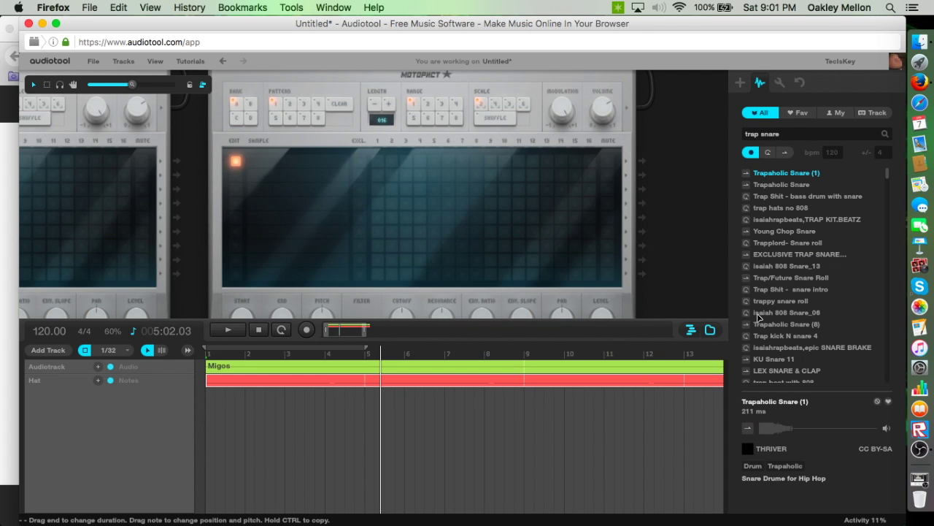
Preview the sample B-ST_ Trap Snare (6) and load it into the new Machiniste's first sample slot.
{"action": "left_click_drag", "start_coordinate": [889, 176], "coordinate": [876, 258]}
{"action": "left_click", "coordinate": [746, 262]}
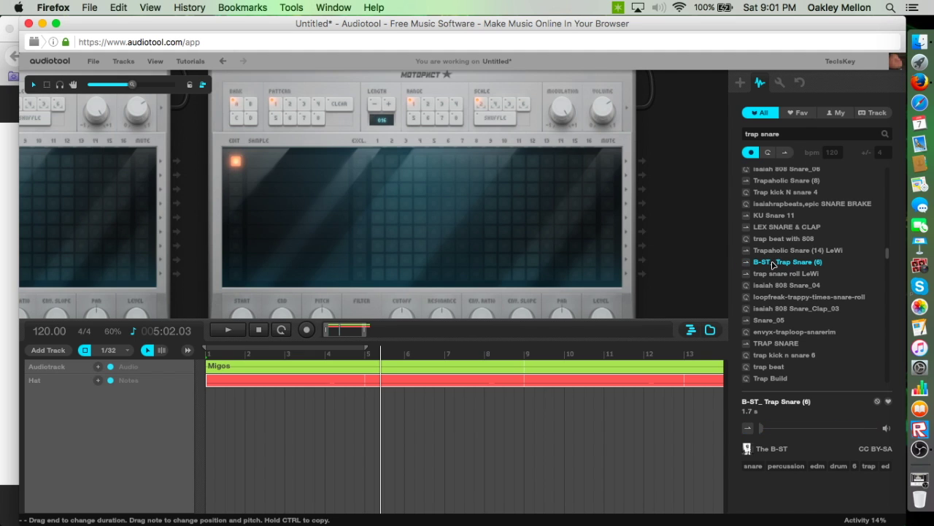
{"action": "left_click_drag", "start_coordinate": [714, 259], "coordinate": [344, 161]}
Rename the new Machiniste as Snare.
{"action": "left_click_drag", "start_coordinate": [194, 191], "coordinate": [267, 46]}
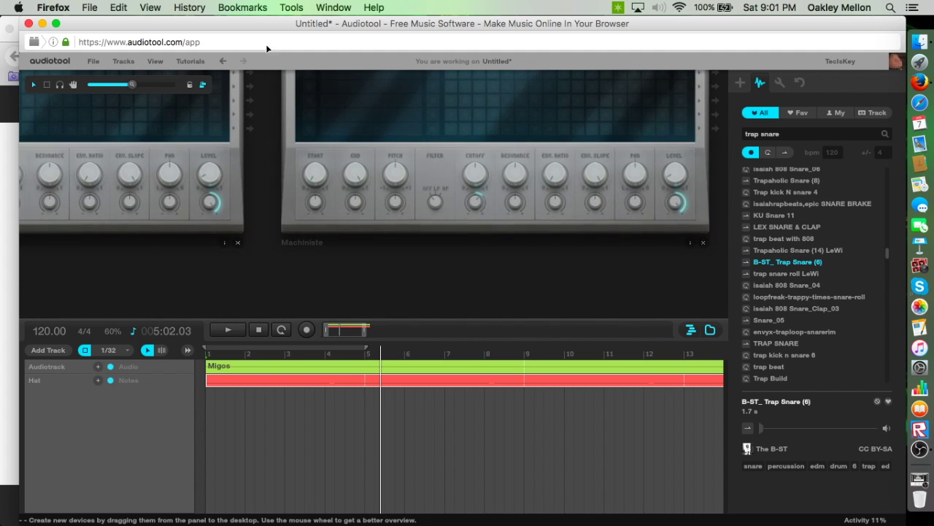
{"action": "double_click", "coordinate": [292, 242]}
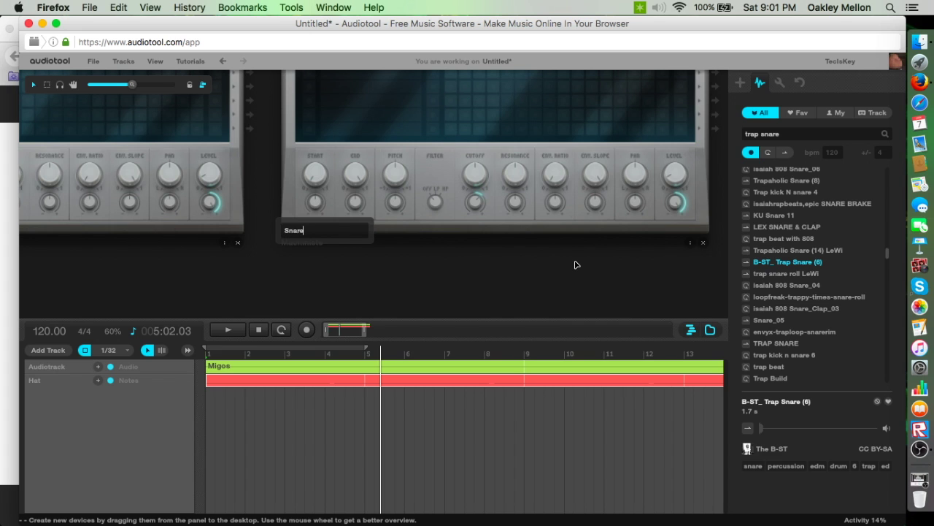
{"action": "key", "text": "Return"}
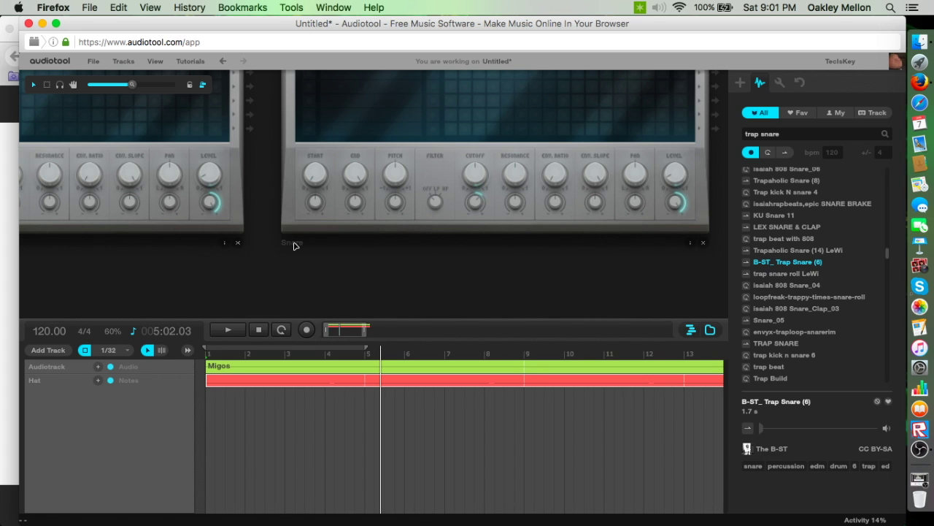
Add a NoteTrack for the Snare Machiniste and create a note region at bar 1.
{"action": "scroll", "coordinate": [415, 271], "scroll_direction": "up", "scroll_amount": 5}
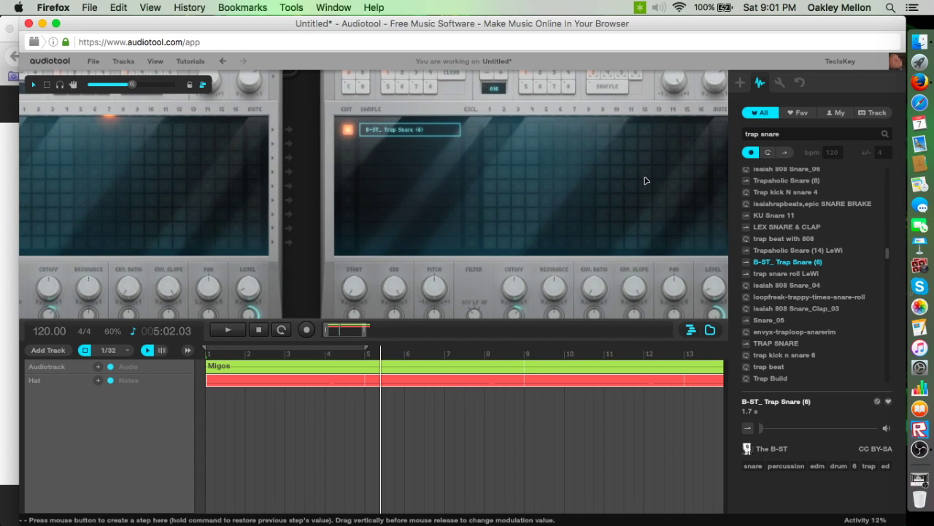
{"action": "left_click", "coordinate": [45, 350]}
{"action": "mouse_move", "coordinate": [42, 411]}
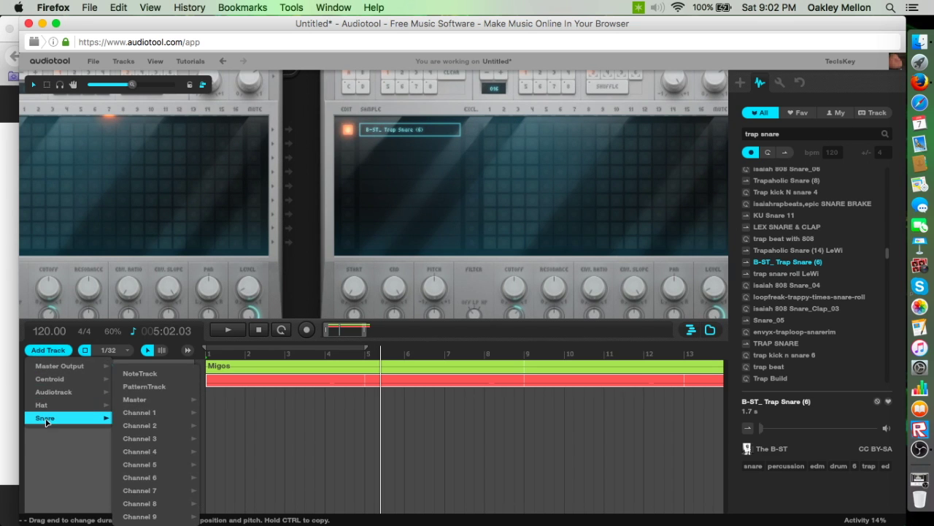
{"action": "left_click", "coordinate": [140, 373]}
{"action": "double_click", "coordinate": [209, 394]}
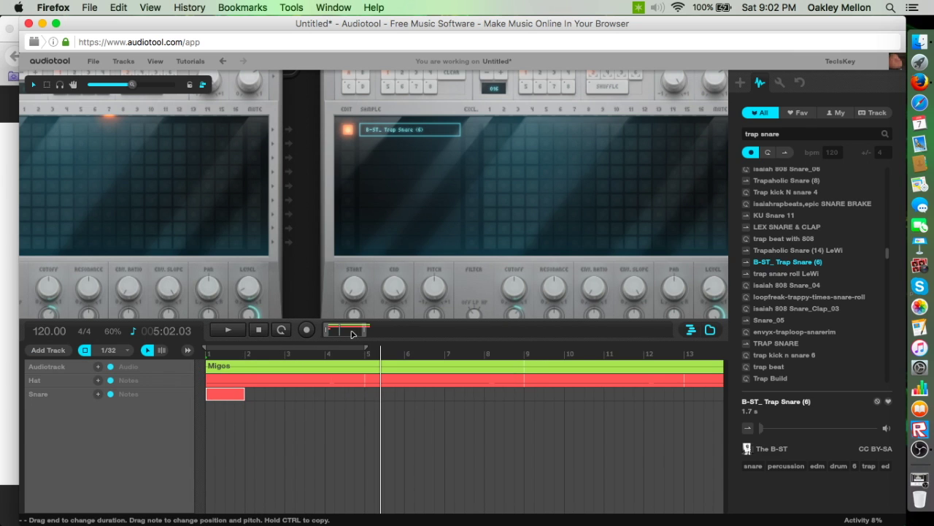
Extend the Snare region to bar 17 and set its loop to cover bars 1 to 4 in the note editor.
{"action": "left_click_drag", "start_coordinate": [363, 330], "coordinate": [402, 330]}
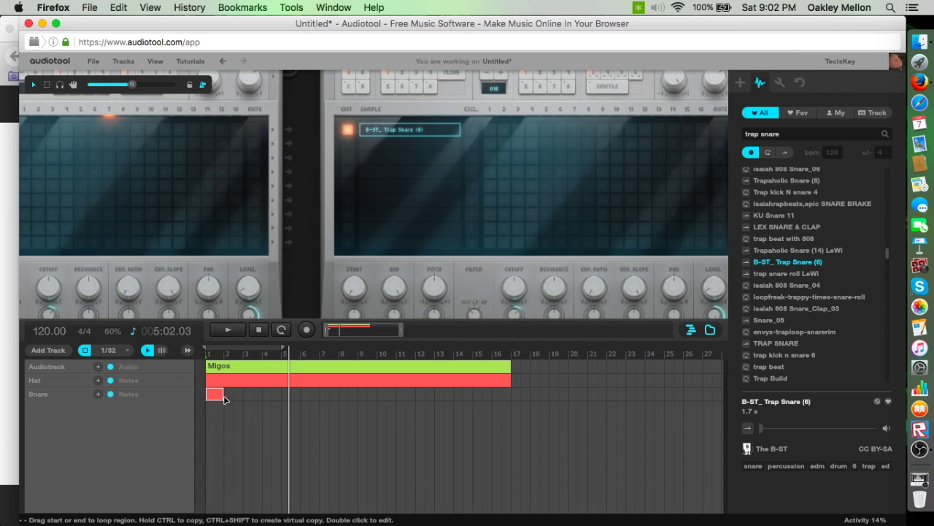
{"action": "left_click_drag", "start_coordinate": [221, 394], "coordinate": [511, 395]}
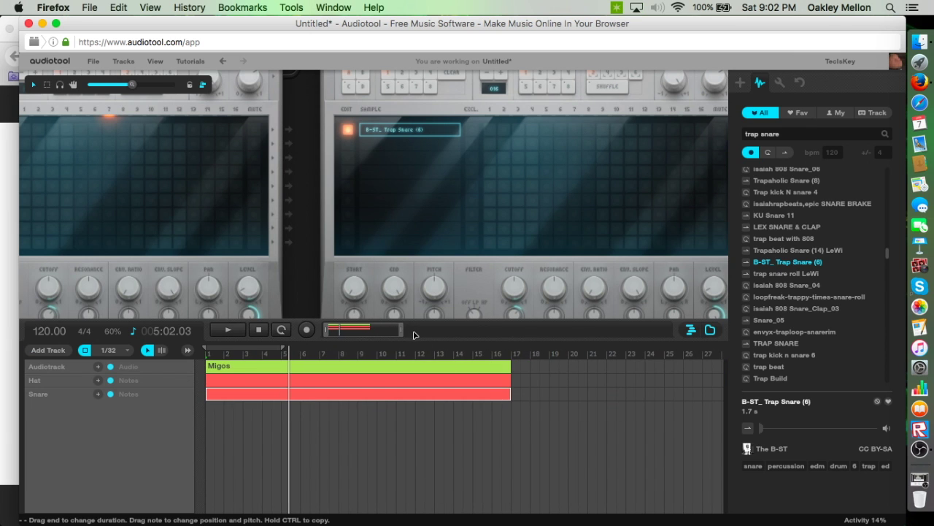
{"action": "left_click_drag", "start_coordinate": [401, 330], "coordinate": [374, 330]}
{"action": "double_click", "coordinate": [380, 392]}
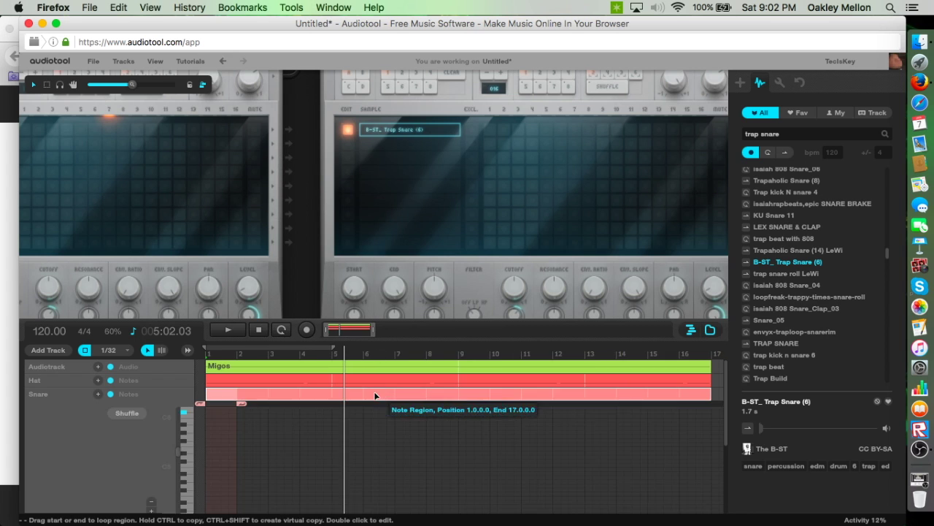
{"action": "mouse_move", "coordinate": [241, 403]}
{"action": "left_mouse_down"}
{"action": "mouse_move", "coordinate": [344, 402]}
{"action": "mouse_move", "coordinate": [336, 400]}
{"action": "left_mouse_up"}
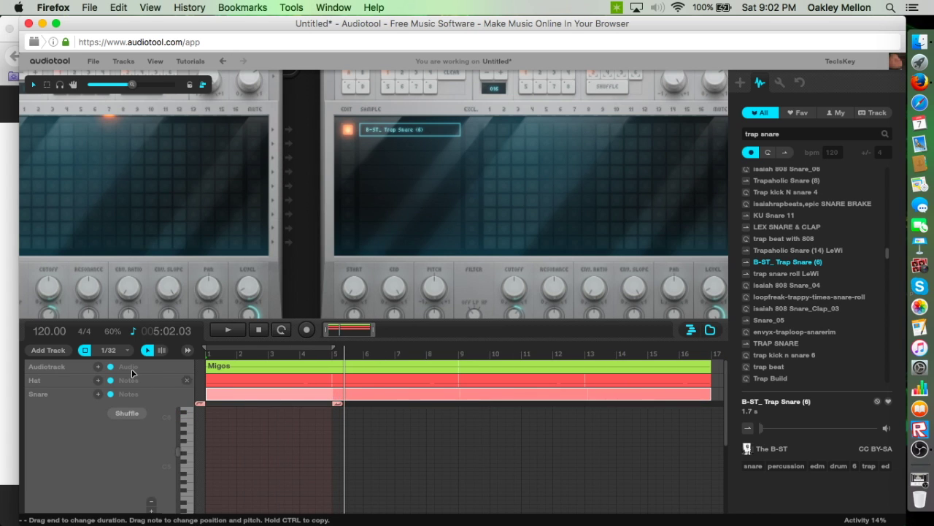
Try a C-6 snare note in bar 1 with the snapping set to 1/8T, play it and delete it.
{"action": "left_click", "coordinate": [115, 350]}
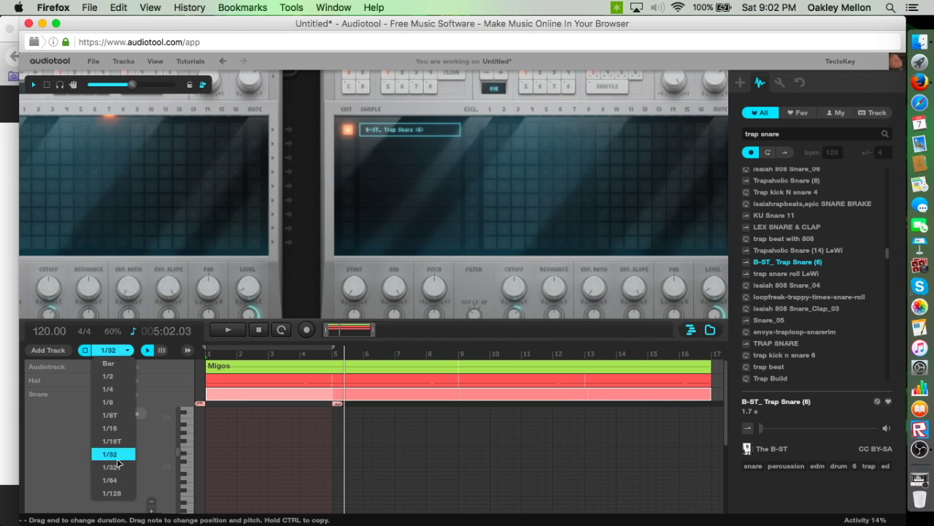
{"action": "left_click", "coordinate": [117, 415]}
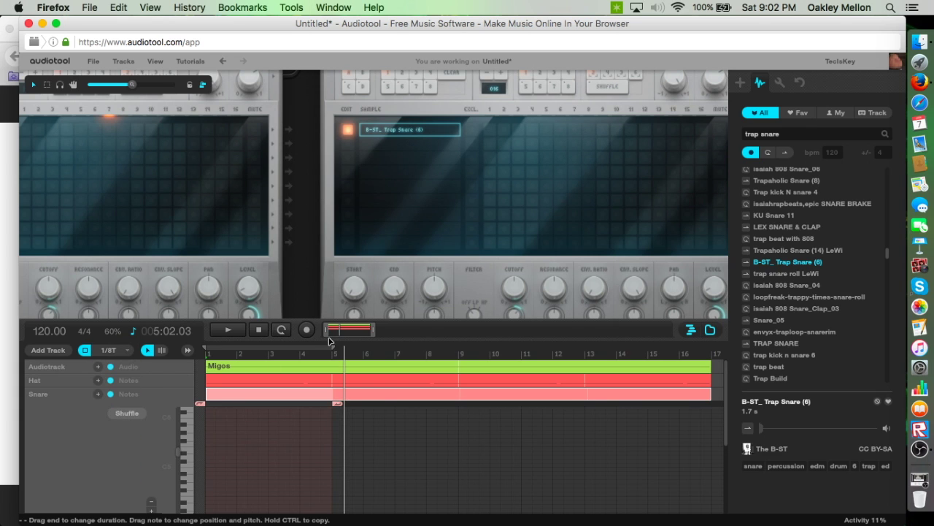
{"action": "left_click_drag", "start_coordinate": [373, 330], "coordinate": [348, 330]}
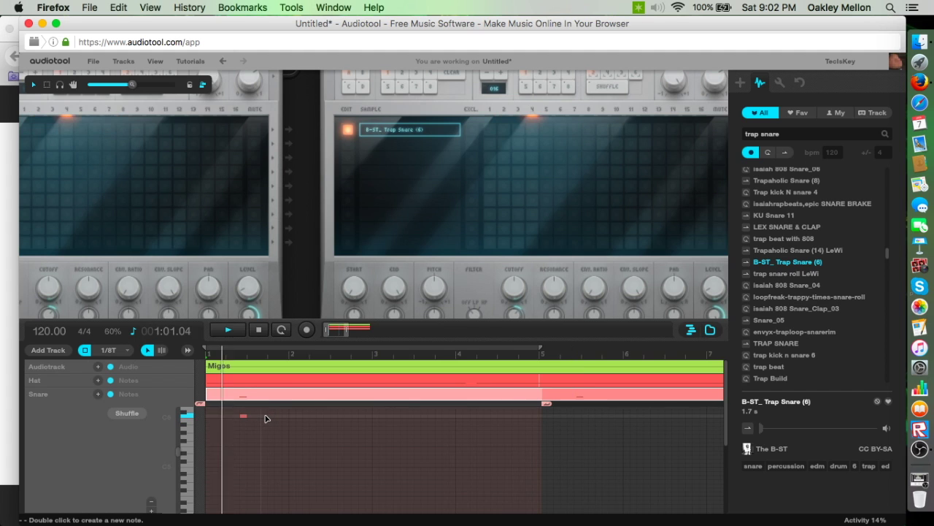
{"action": "key", "text": "space"}
{"action": "double_click", "coordinate": [245, 416]}
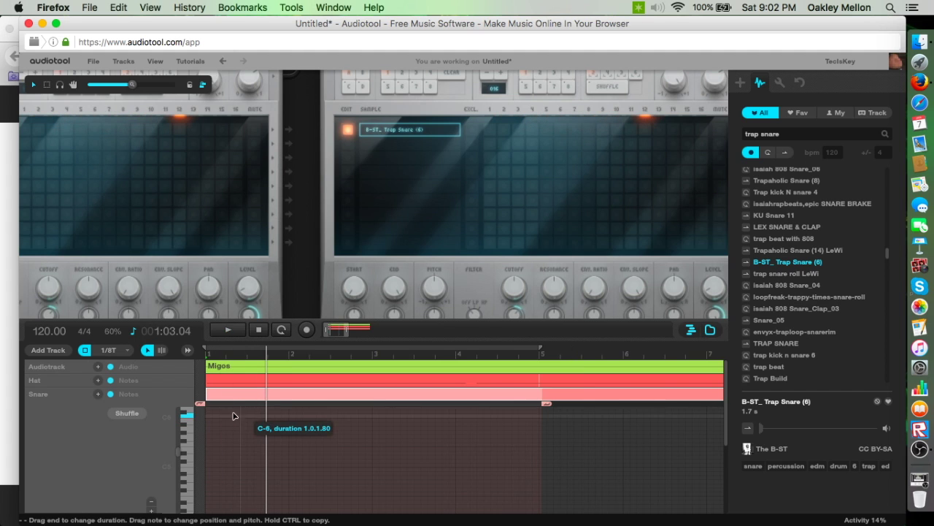
Set the snapping to 1/8 and place a C-6 snare note on beat 3 of each of bars 1 to 4.
{"action": "left_click", "coordinate": [110, 350]}
{"action": "left_click", "coordinate": [110, 403]}
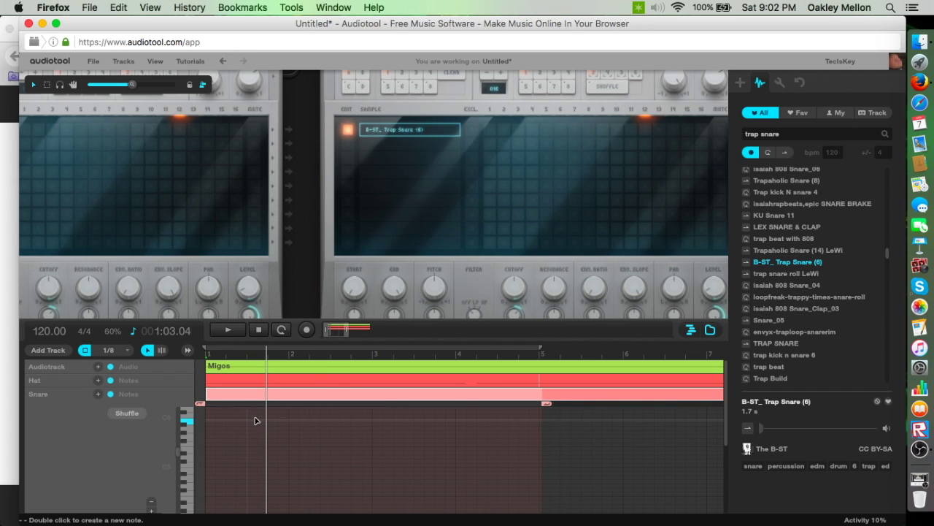
{"action": "double_click", "coordinate": [254, 416]}
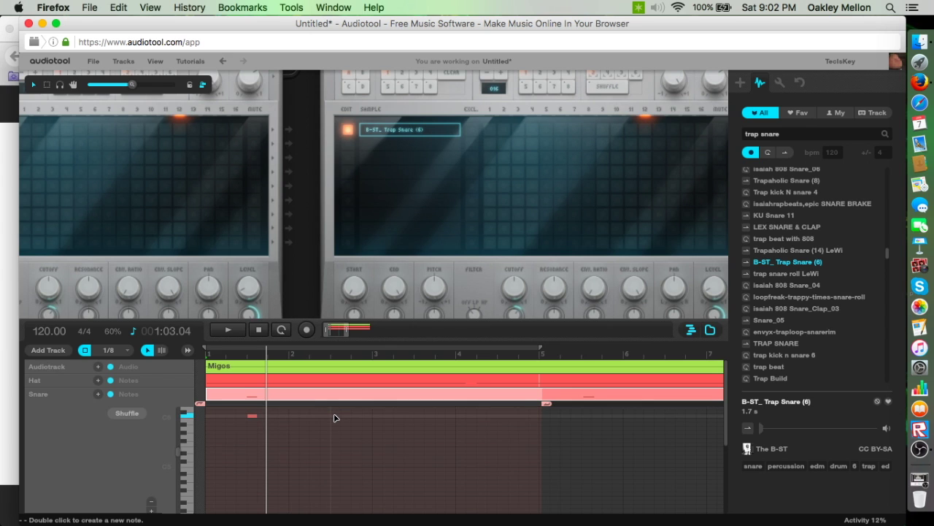
{"action": "key", "text": "space"}
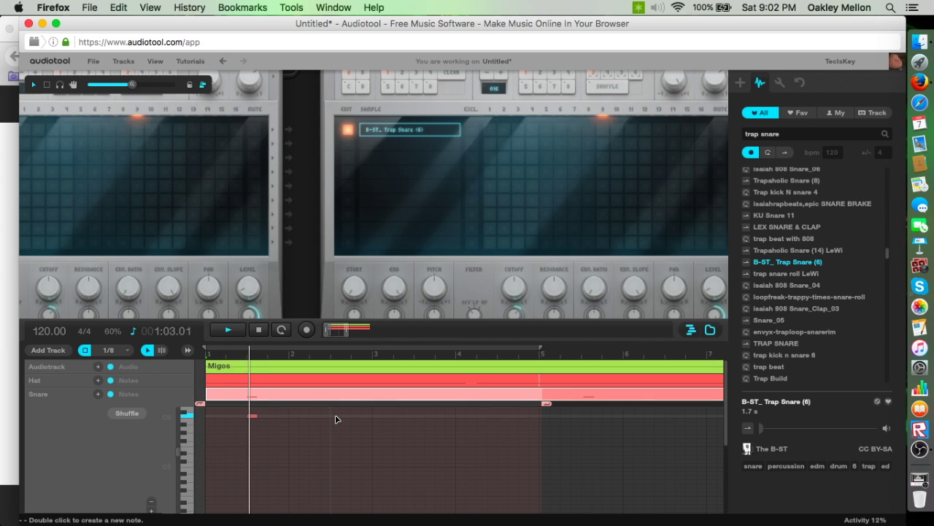
{"action": "double_click", "coordinate": [332, 417]}
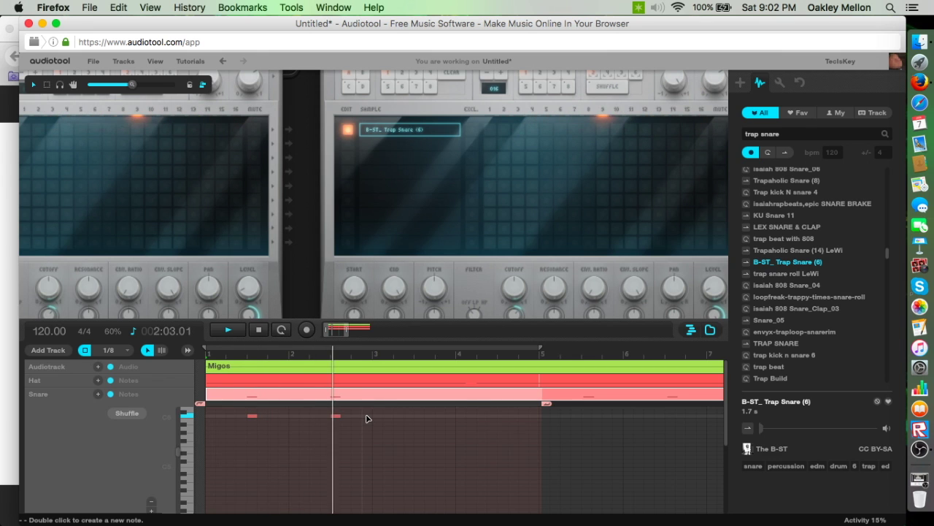
{"action": "double_click", "coordinate": [409, 417]}
{"action": "left_click_drag", "start_coordinate": [409, 418], "coordinate": [419, 417]}
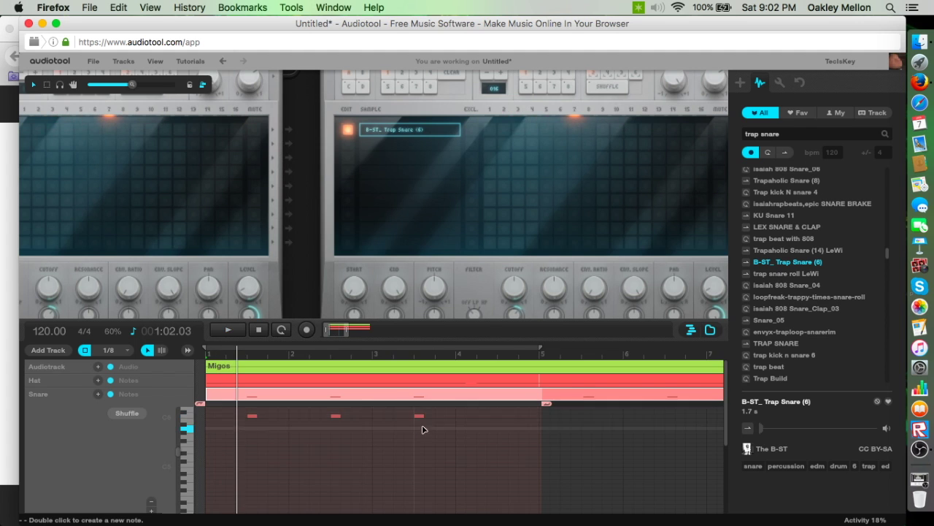
{"action": "double_click", "coordinate": [502, 418]}
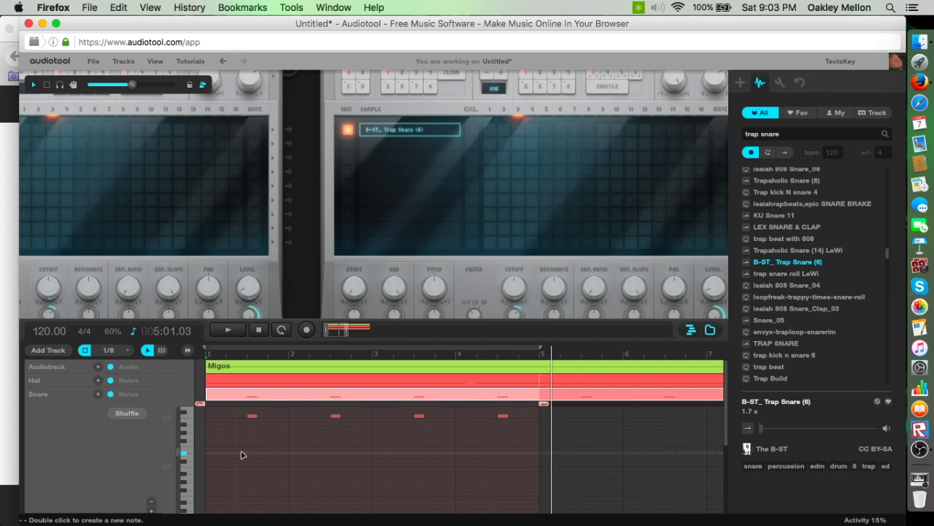
Search the sample library for "nero snare 2", preview it and load it into the Snare Machiniste's second sample slot.
{"action": "scroll", "coordinate": [179, 457], "scroll_direction": "up", "scroll_amount": 2}
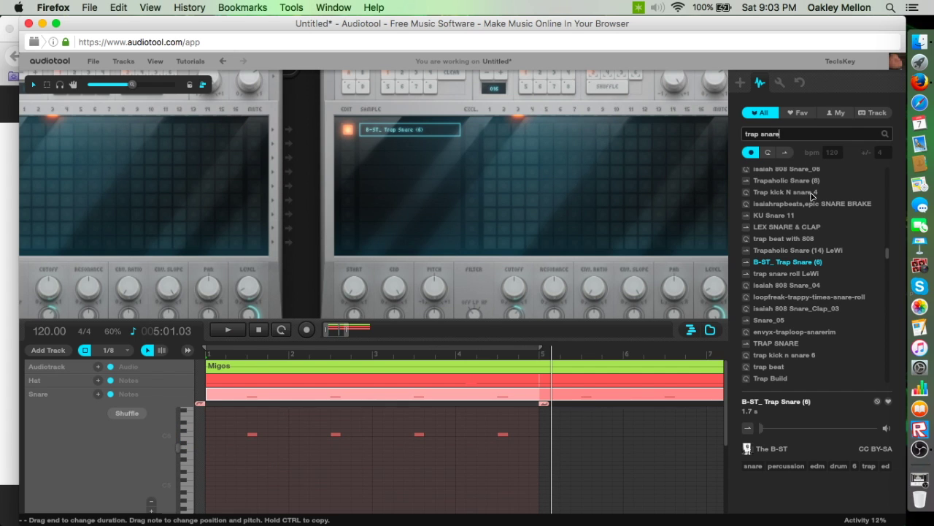
{"action": "left_click", "coordinate": [801, 138]}
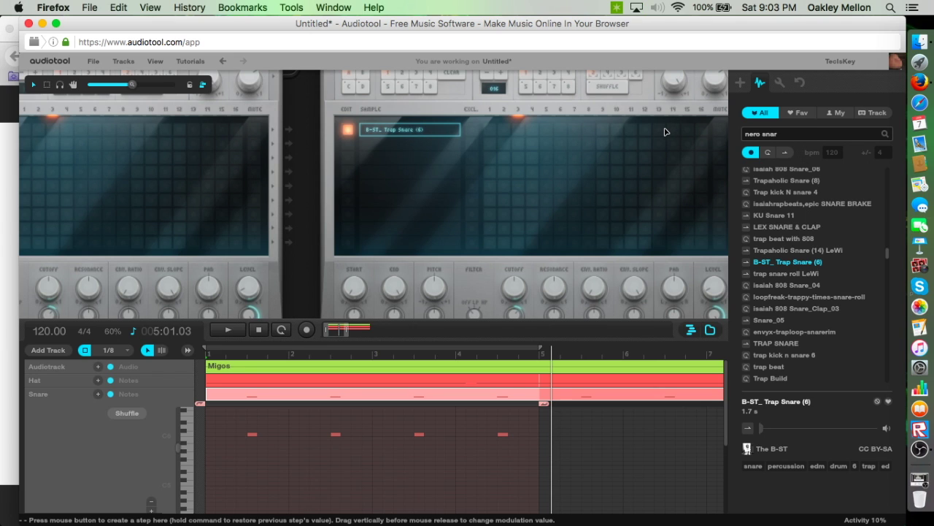
{"action": "type", "text": "nero snare 2"}
{"action": "key", "text": "Return"}
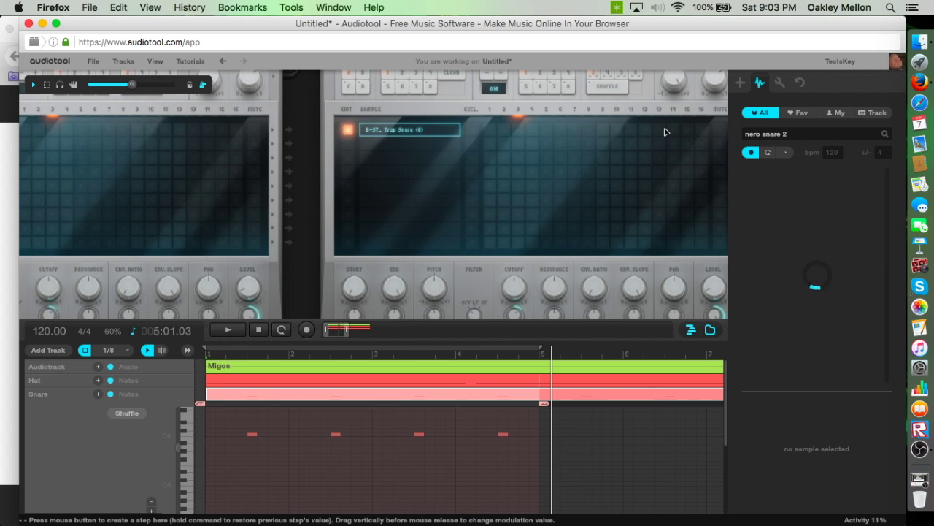
{"action": "left_click", "coordinate": [746, 173]}
{"action": "left_click_drag", "start_coordinate": [761, 175], "coordinate": [415, 157]}
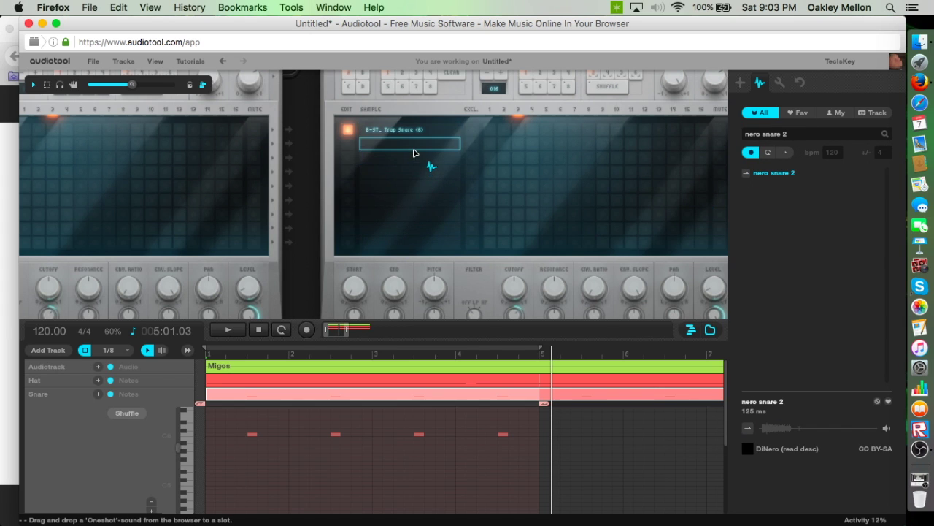
Add C#-6 notes between the main snares at the end of bar 1 and in bars 2, 3 and 4, and play the pattern.
{"action": "scroll", "coordinate": [314, 266], "scroll_direction": "down", "scroll_amount": 5}
{"action": "left_click_drag", "start_coordinate": [326, 255], "coordinate": [489, 246]}
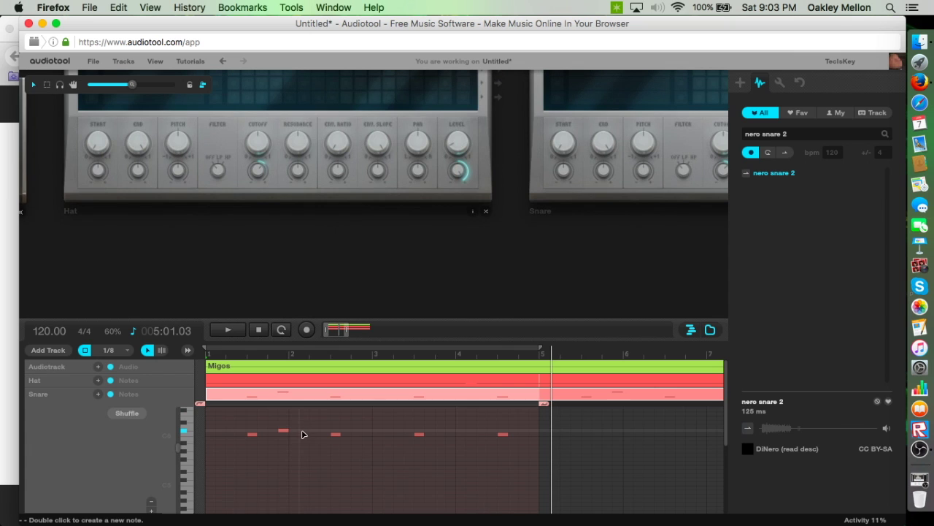
{"action": "double_click", "coordinate": [303, 430]}
{"action": "key", "text": "space"}
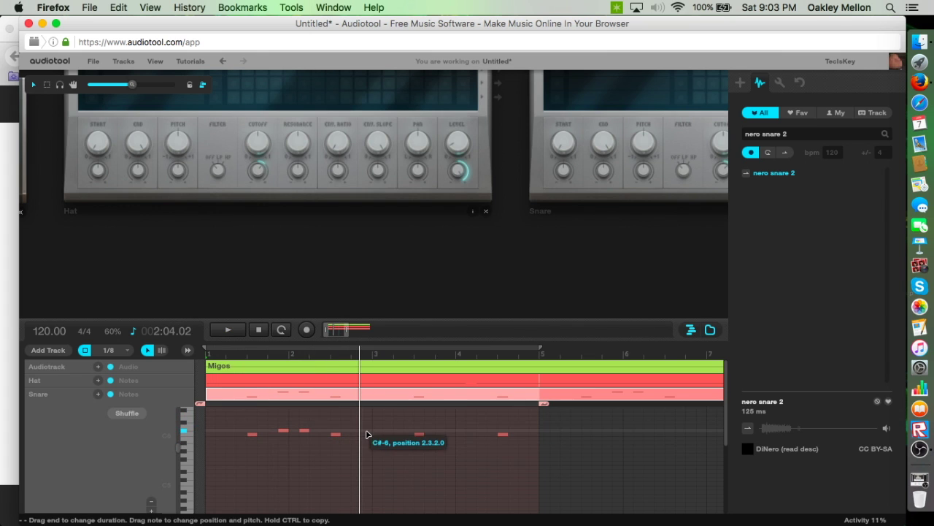
{"action": "double_click", "coordinate": [386, 430]}
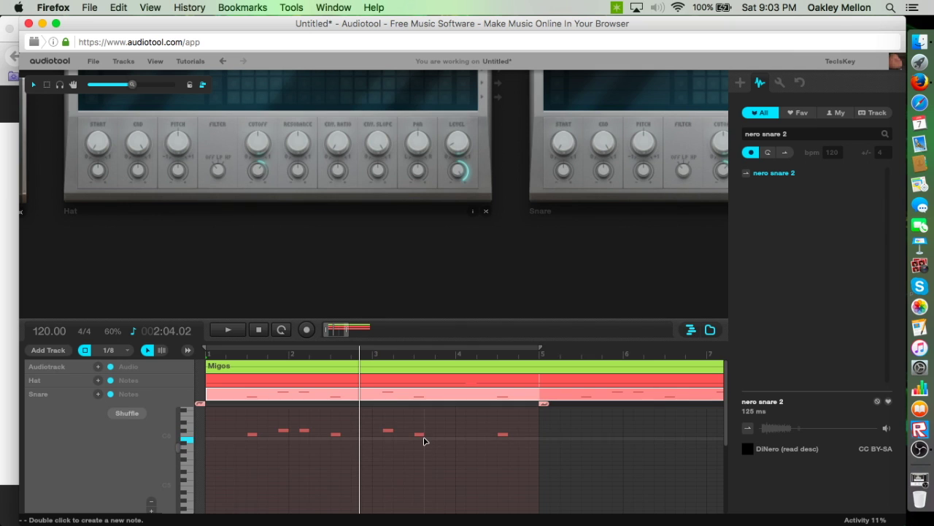
{"action": "key", "text": "space"}
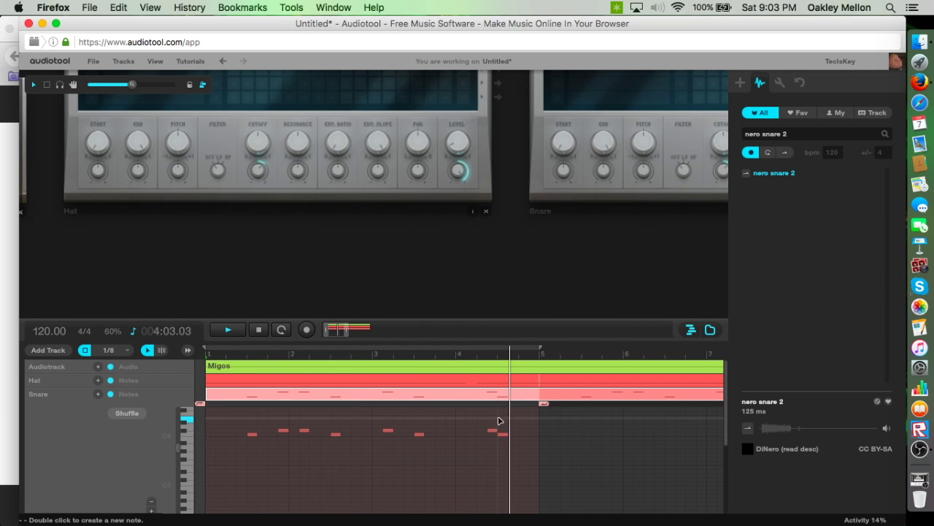
Play the Migos sample together with the hat and snare patterns, and close the Snare region's note editor.
{"action": "left_click_drag", "start_coordinate": [636, 265], "coordinate": [382, 367]}
{"action": "left_click_drag", "start_coordinate": [396, 274], "coordinate": [275, 254]}
{"action": "left_click_drag", "start_coordinate": [434, 244], "coordinate": [190, 395]}
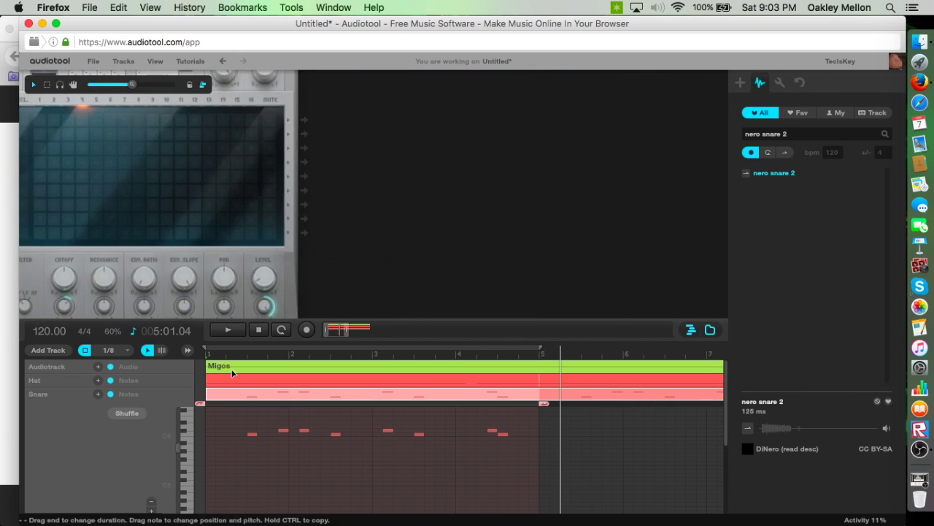
{"action": "left_click_drag", "start_coordinate": [421, 252], "coordinate": [391, 207]}
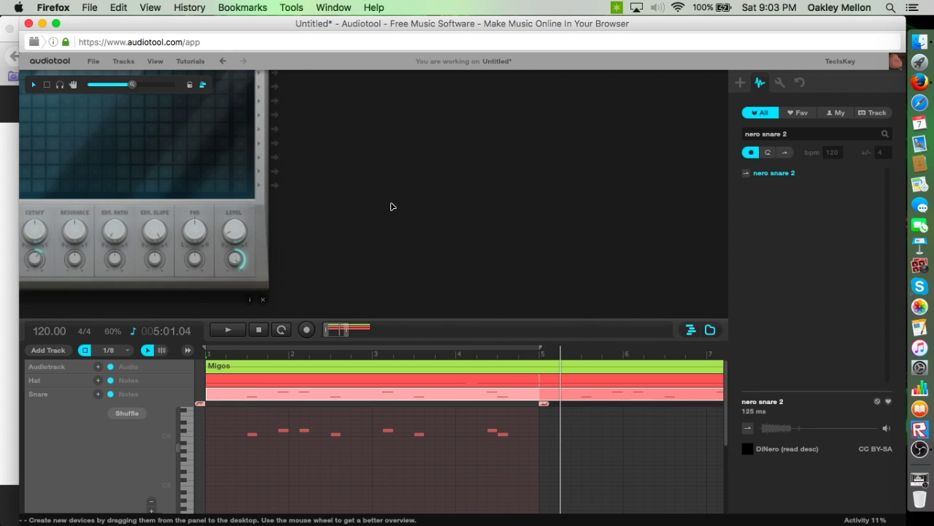
{"action": "left_click_drag", "start_coordinate": [394, 217], "coordinate": [402, 319]}
{"action": "left_click", "coordinate": [229, 332]}
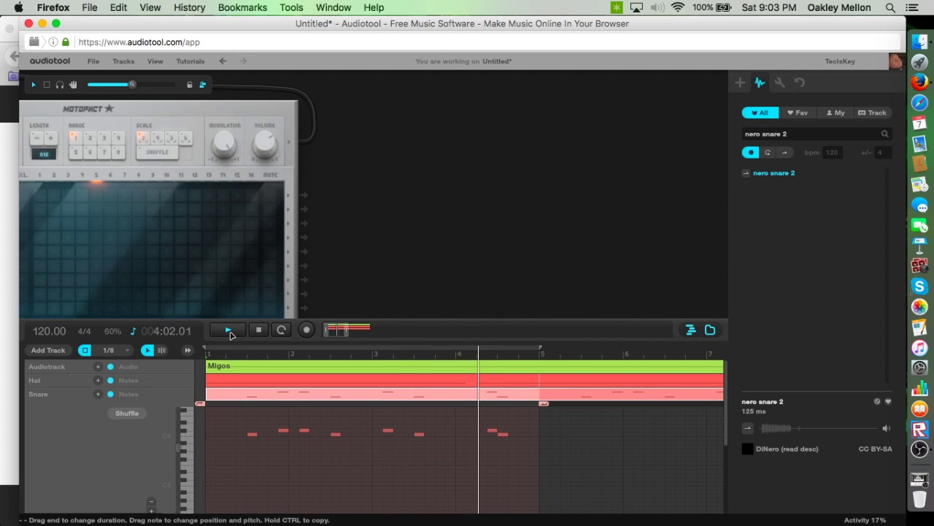
{"action": "double_click", "coordinate": [309, 394]}
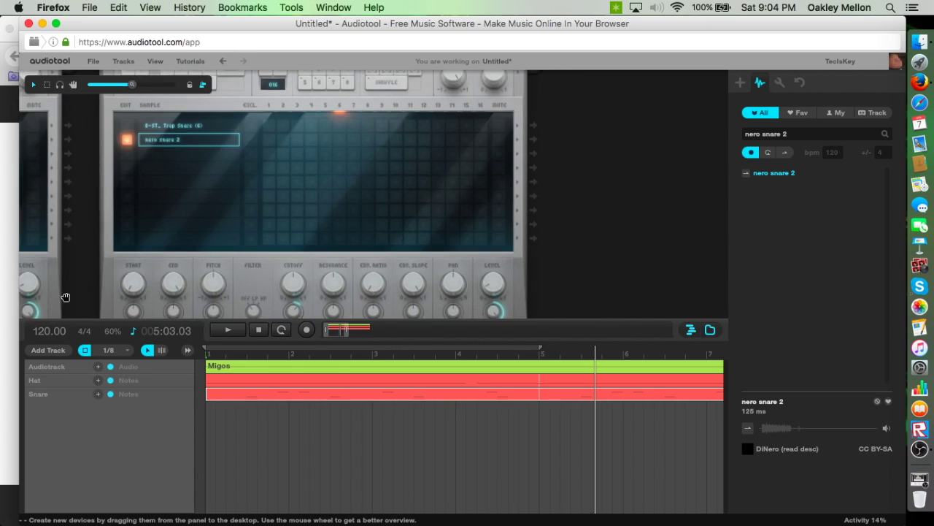
Add another Machiniste beside the Snare one and rename it "kick".
{"action": "left_click", "coordinate": [740, 83]}
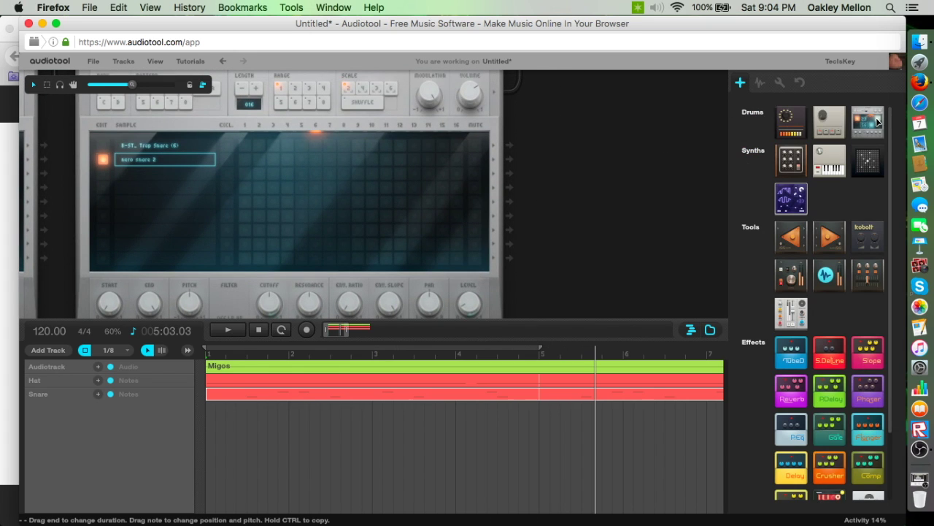
{"action": "left_click_drag", "start_coordinate": [865, 122], "coordinate": [541, 189]}
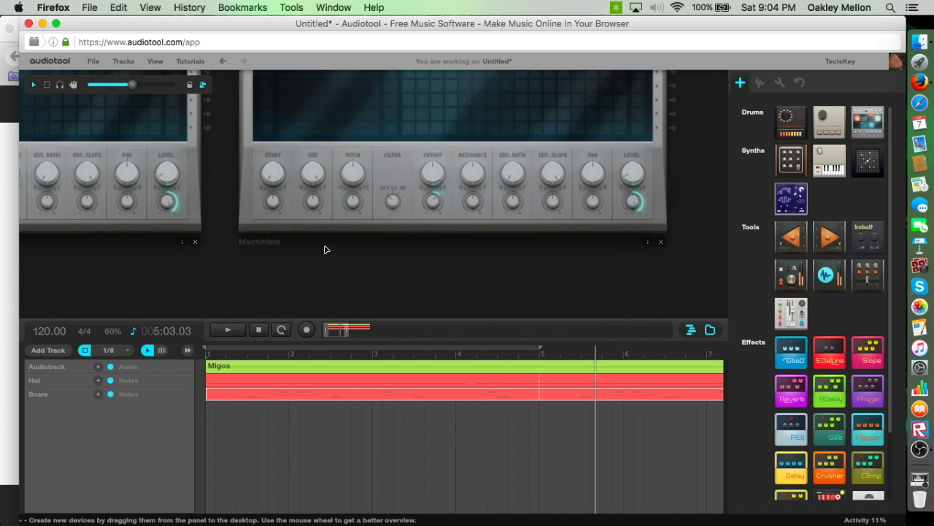
{"action": "double_click", "coordinate": [261, 244]}
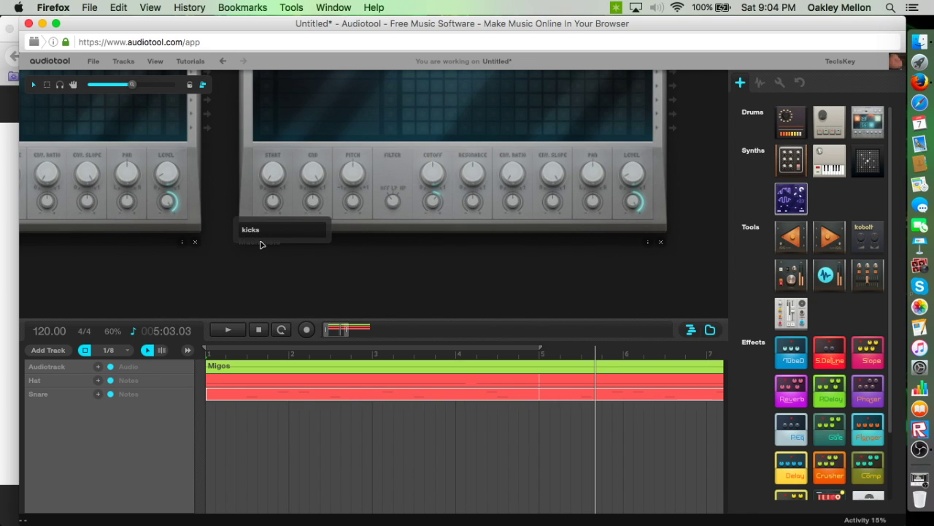
{"action": "key", "text": "Return"}
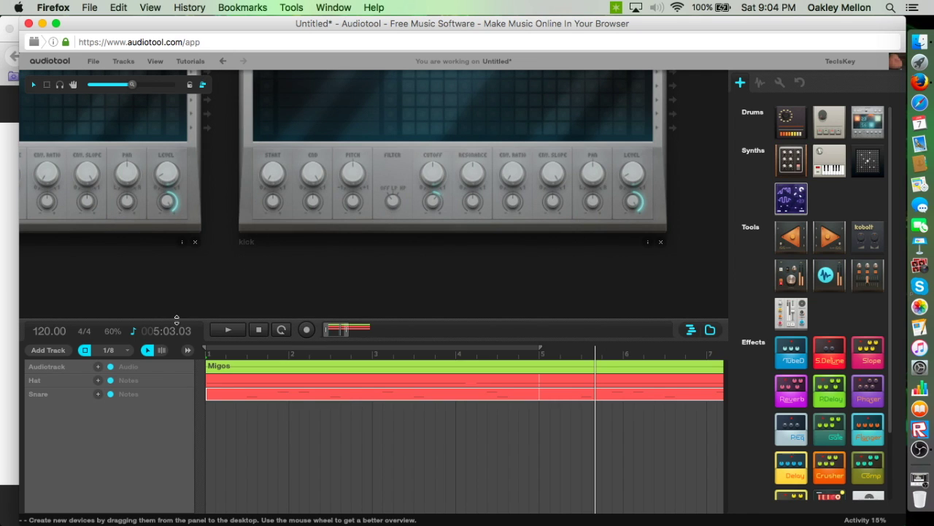
Search the sample library for "trap kick" and preview the Trap Kick and Kick_05 samples.
{"action": "left_click_drag", "start_coordinate": [303, 277], "coordinate": [322, 333]}
{"action": "left_click_drag", "start_coordinate": [717, 236], "coordinate": [733, 289]}
{"action": "left_click", "coordinate": [760, 83]}
{"action": "left_click", "coordinate": [800, 135]}
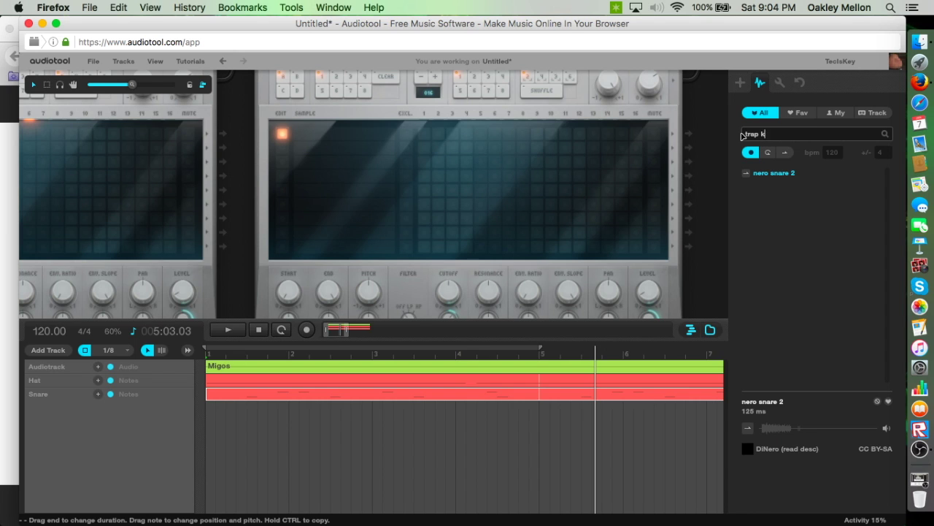
{"action": "key", "text": "Return"}
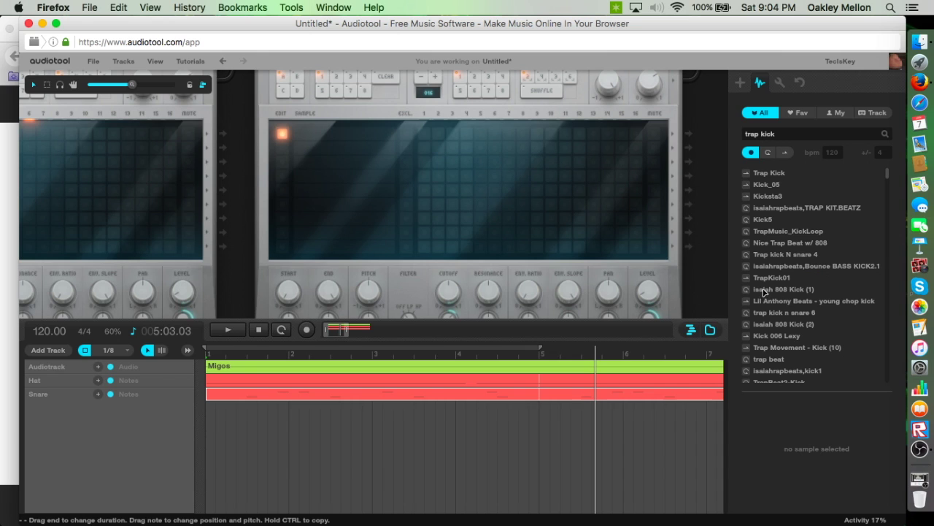
{"action": "left_click", "coordinate": [746, 176]}
{"action": "left_click", "coordinate": [747, 185]}
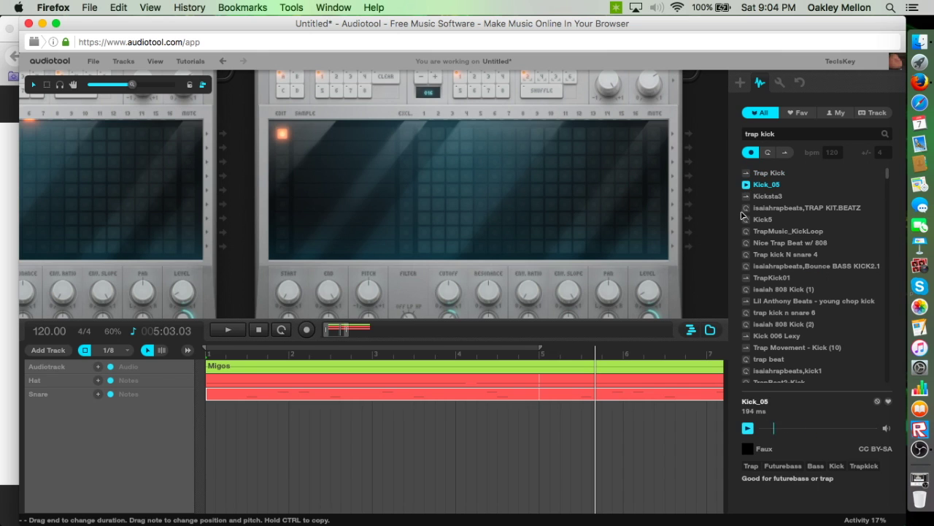
Search the sample library for "x kick" and load X Kick into the kick Machiniste's first sample slot.
{"action": "left_click", "coordinate": [801, 136]}
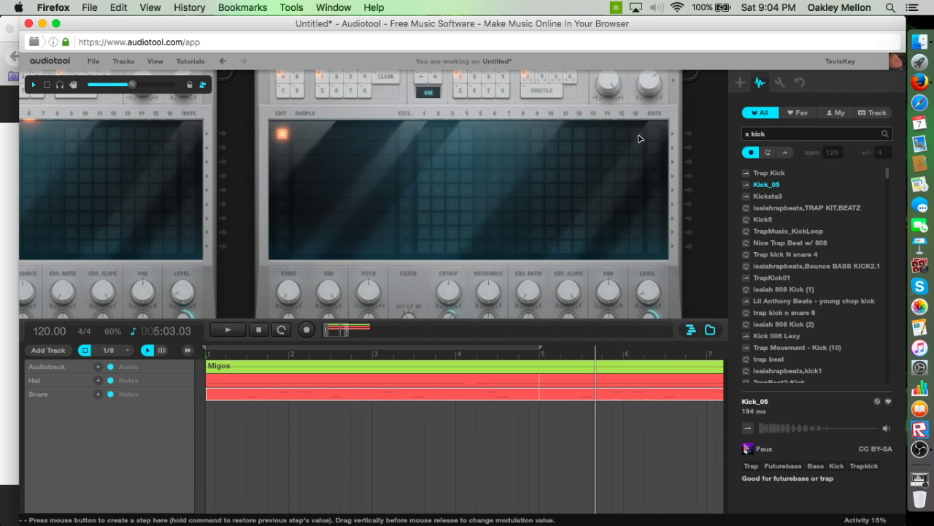
{"action": "type", "text": "x kick"}
{"action": "key", "text": "Return"}
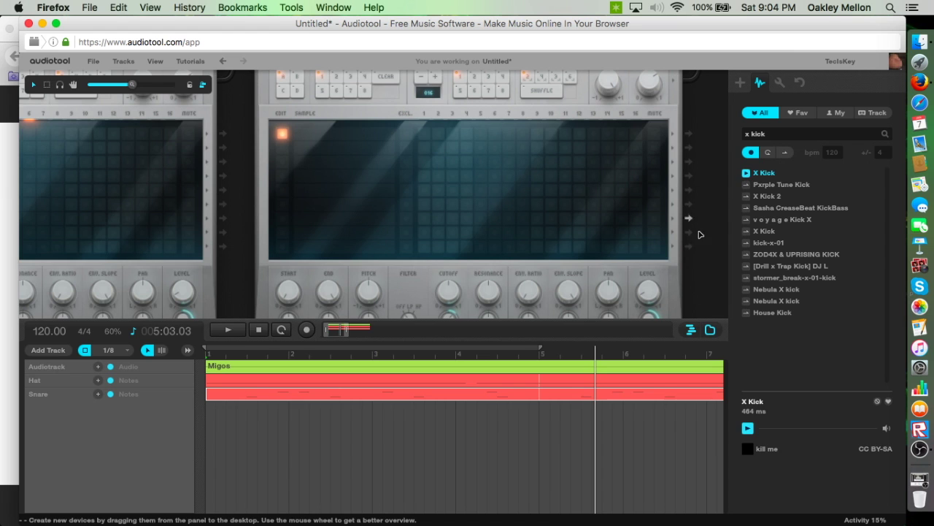
{"action": "left_click_drag", "start_coordinate": [703, 294], "coordinate": [744, 267]}
{"action": "left_click_drag", "start_coordinate": [759, 175], "coordinate": [420, 115]}
{"action": "left_click_drag", "start_coordinate": [287, 271], "coordinate": [191, 313]}
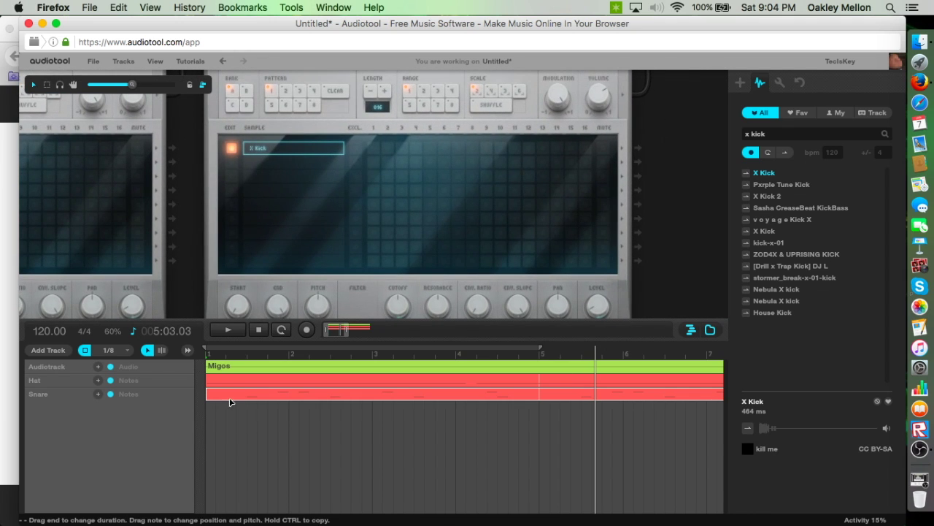
Add a NoteTrack for the kick Machiniste and create a note region in its bar 1.
{"action": "left_click", "coordinate": [48, 350]}
{"action": "mouse_move", "coordinate": [50, 432]}
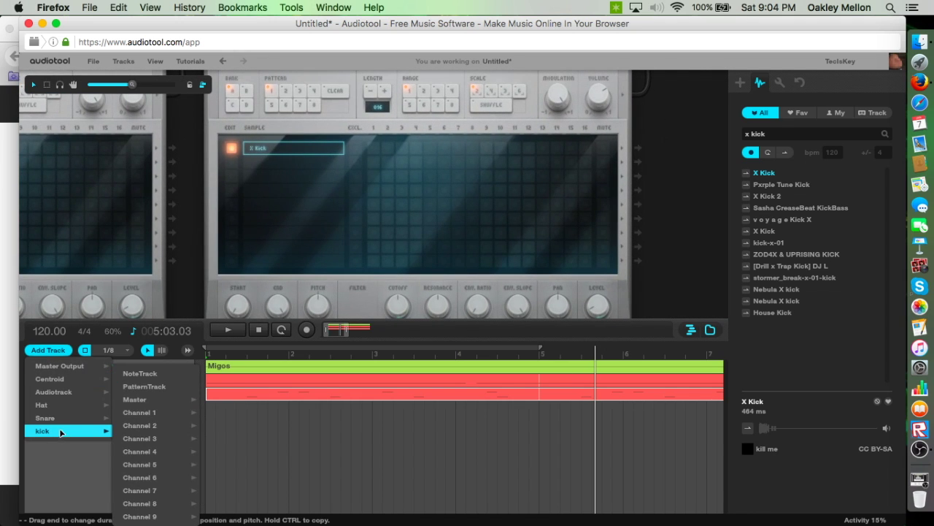
{"action": "mouse_move", "coordinate": [126, 427]}
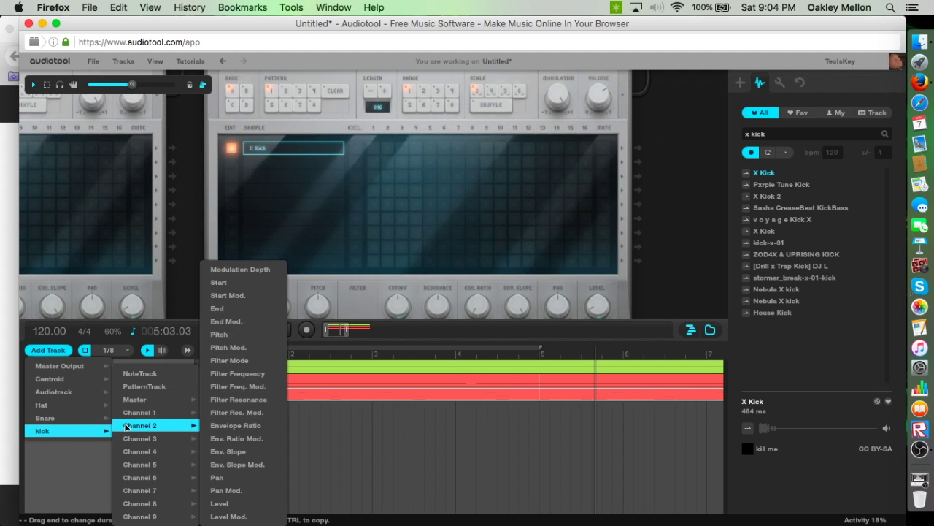
{"action": "left_click", "coordinate": [143, 373]}
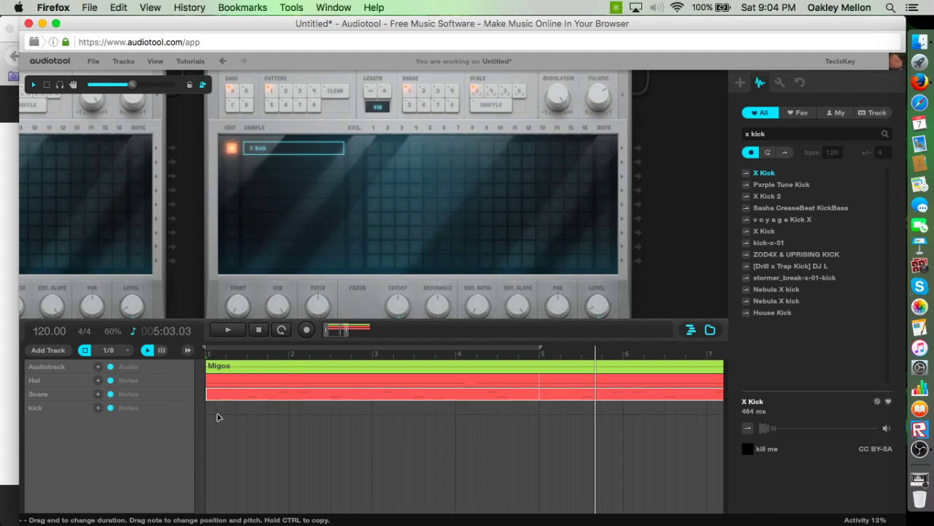
{"action": "double_click", "coordinate": [208, 411]}
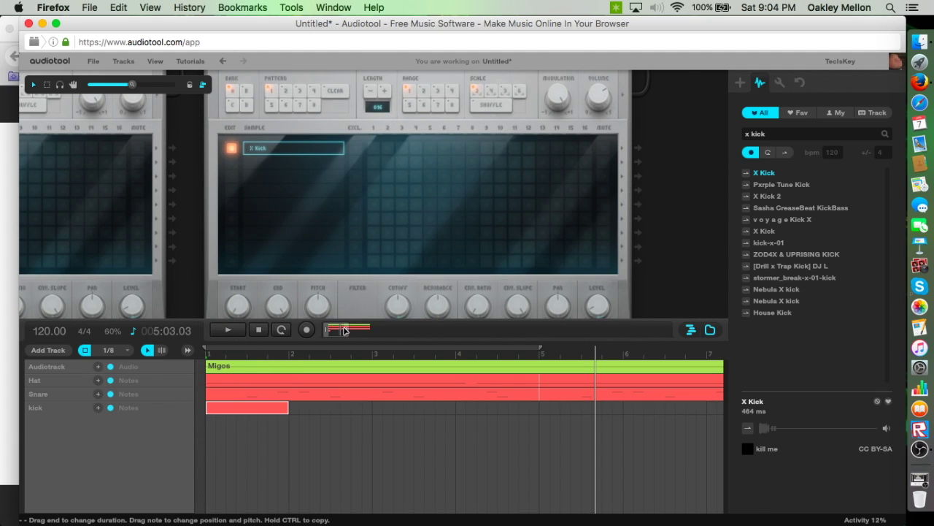
Extend the kick region to bar 17, open its notes and set the loop end to bar 5.
{"action": "left_click_drag", "start_coordinate": [345, 331], "coordinate": [385, 329]}
{"action": "left_click_drag", "start_coordinate": [228, 405], "coordinate": [603, 381]}
{"action": "double_click", "coordinate": [218, 403]}
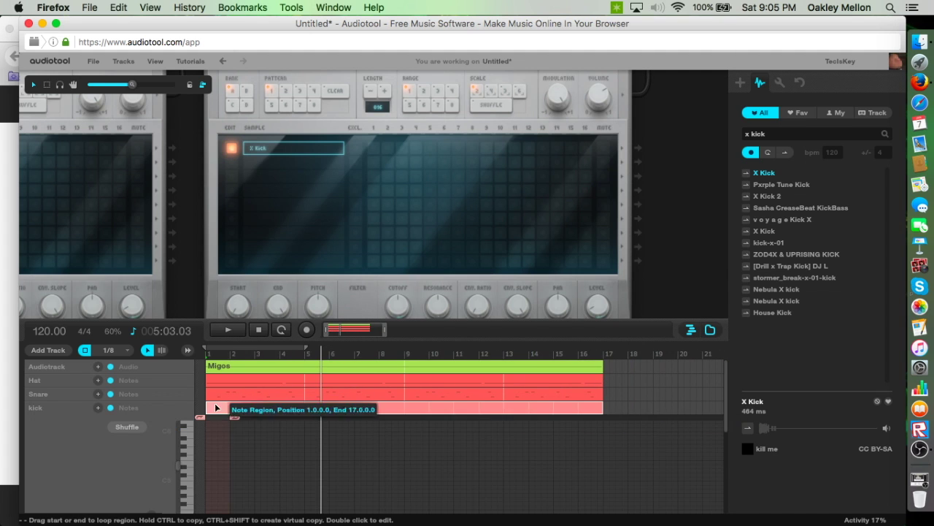
{"action": "left_click_drag", "start_coordinate": [235, 417], "coordinate": [302, 420]}
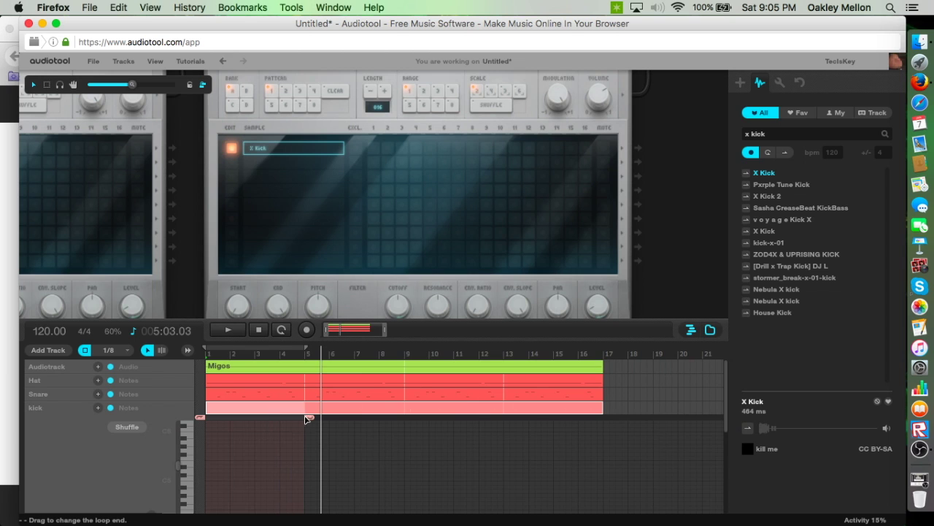
{"action": "left_click_drag", "start_coordinate": [384, 330], "coordinate": [341, 329]}
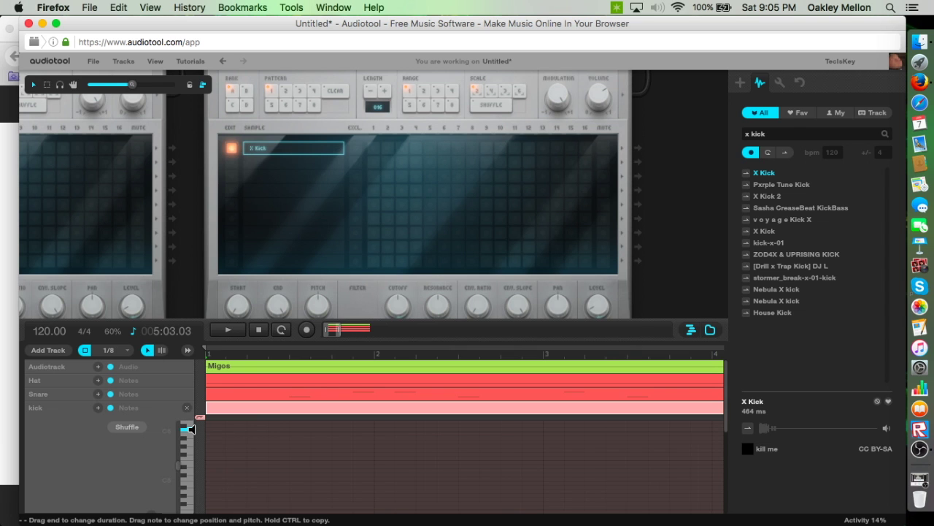
Add an Exciter effect to the desktop beside the kick Machiniste.
{"action": "left_click_drag", "start_coordinate": [183, 306], "coordinate": [59, 272]}
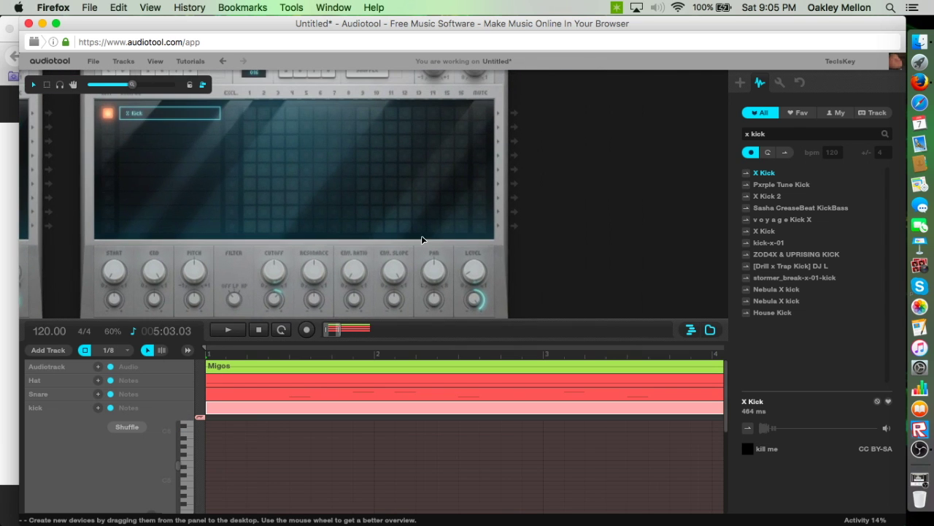
{"action": "left_click", "coordinate": [740, 83]}
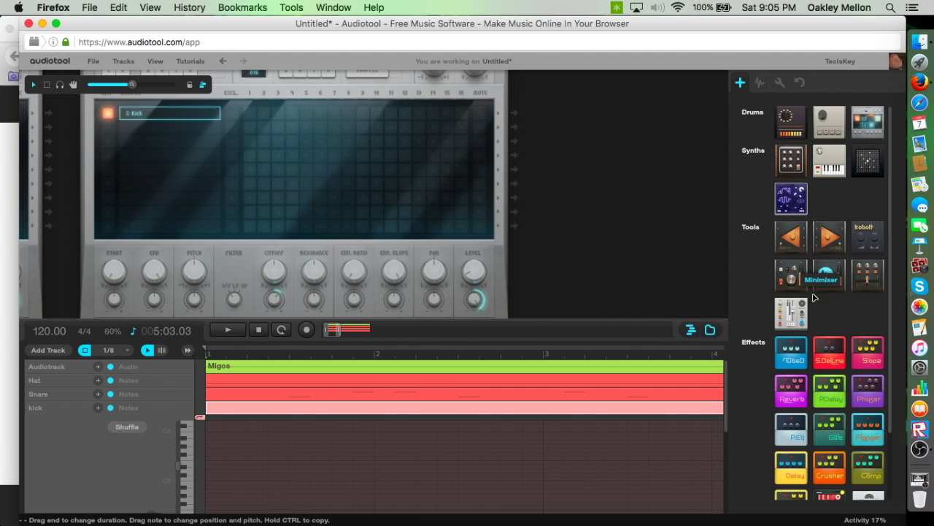
{"action": "scroll", "coordinate": [861, 365], "scroll_direction": "down", "scroll_amount": 2}
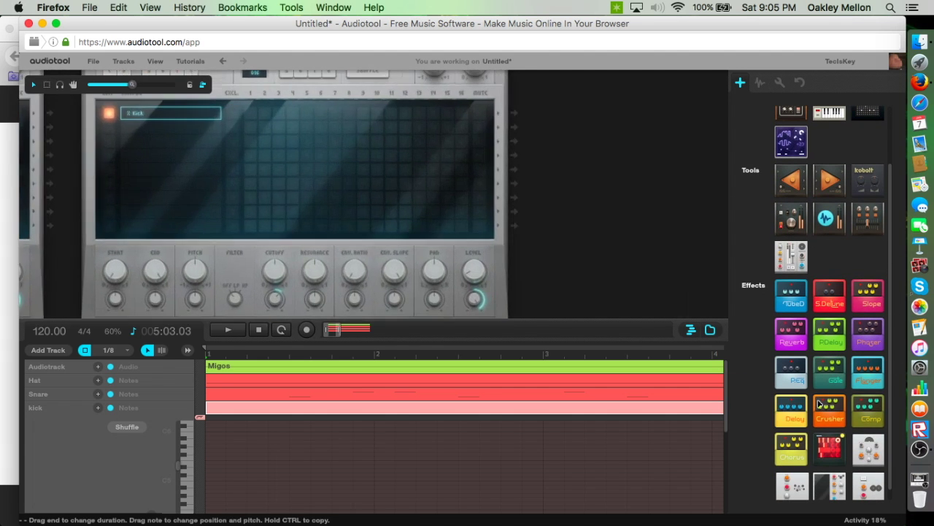
{"action": "scroll", "coordinate": [862, 394], "scroll_direction": "down", "scroll_amount": 1}
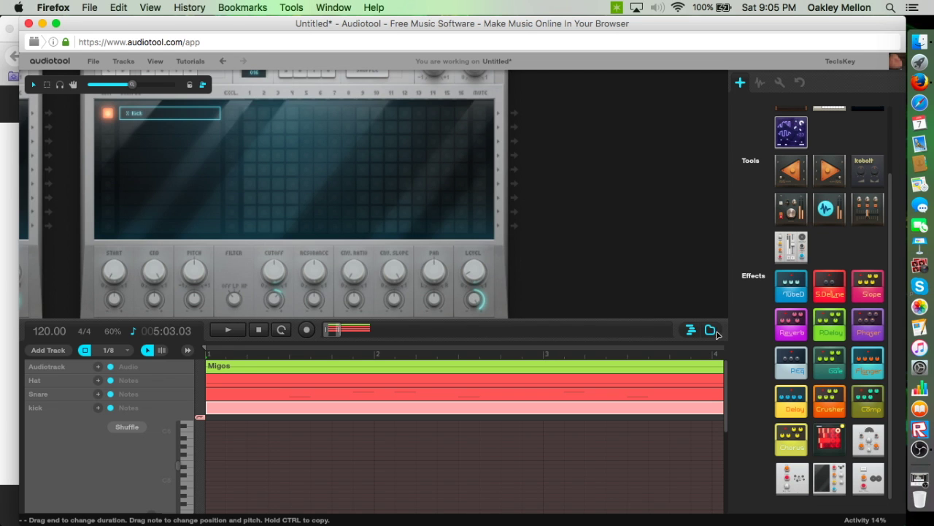
{"action": "scroll", "coordinate": [678, 177], "scroll_direction": "down", "scroll_amount": 3}
{"action": "scroll", "coordinate": [678, 177], "scroll_direction": "left", "scroll_amount": 2}
{"action": "scroll", "coordinate": [635, 232], "scroll_direction": "down", "scroll_amount": 4}
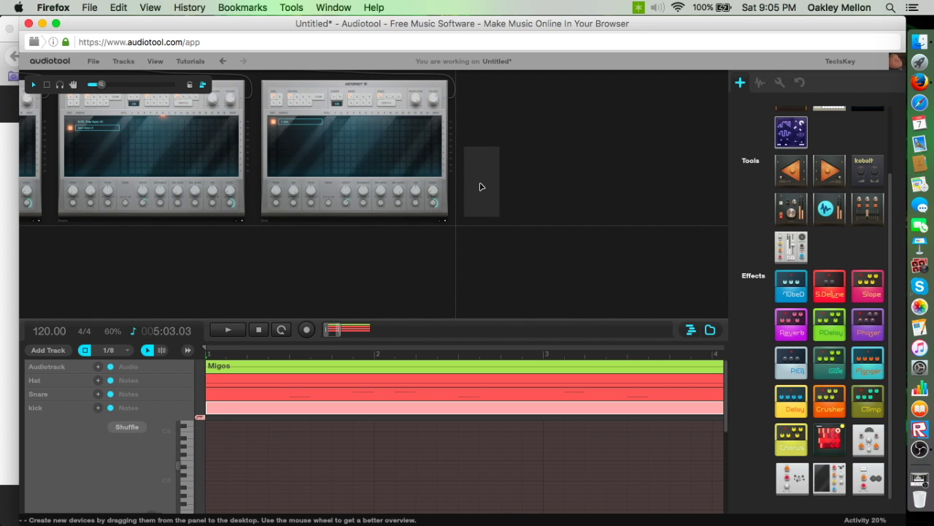
{"action": "scroll", "coordinate": [569, 181], "scroll_direction": "up", "scroll_amount": 4}
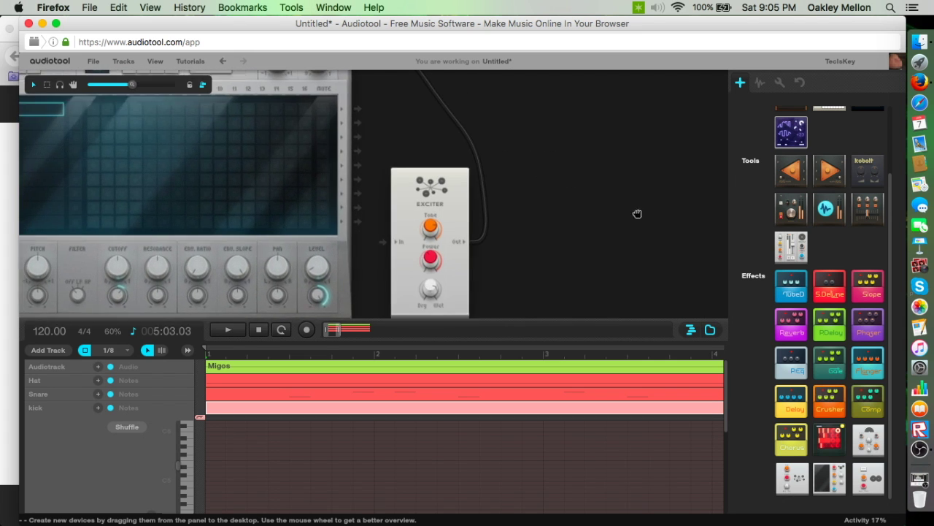
Examine the layout and cable connections of the mixer, the Machinistes and the Exciter on the desktop.
{"action": "left_click_drag", "start_coordinate": [628, 219], "coordinate": [679, 182]}
{"action": "left_click_drag", "start_coordinate": [562, 231], "coordinate": [718, 254]}
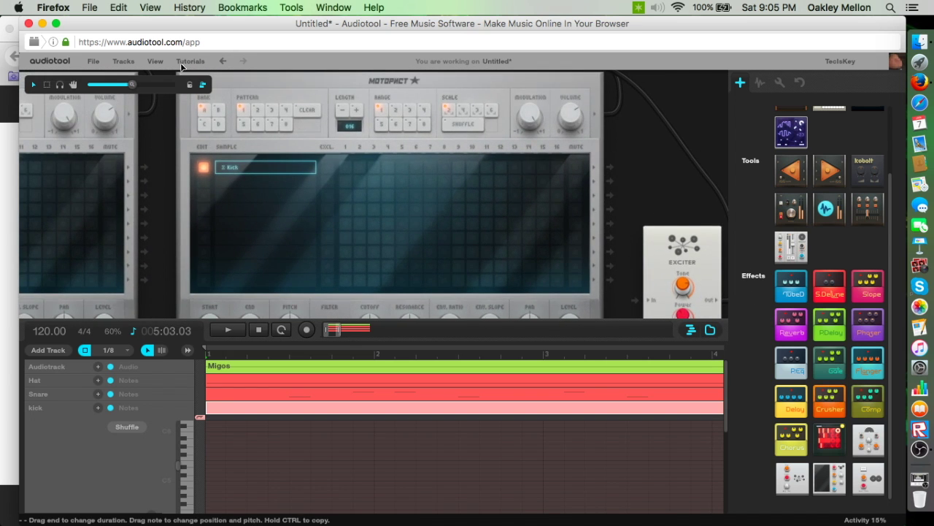
{"action": "left_click_drag", "start_coordinate": [130, 85], "coordinate": [86, 92]}
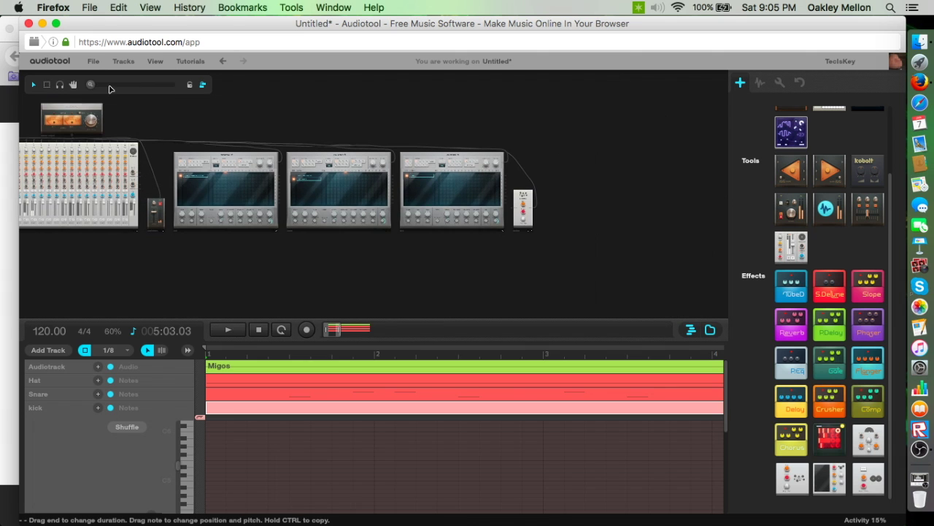
{"action": "left_click_drag", "start_coordinate": [91, 86], "coordinate": [126, 85]}
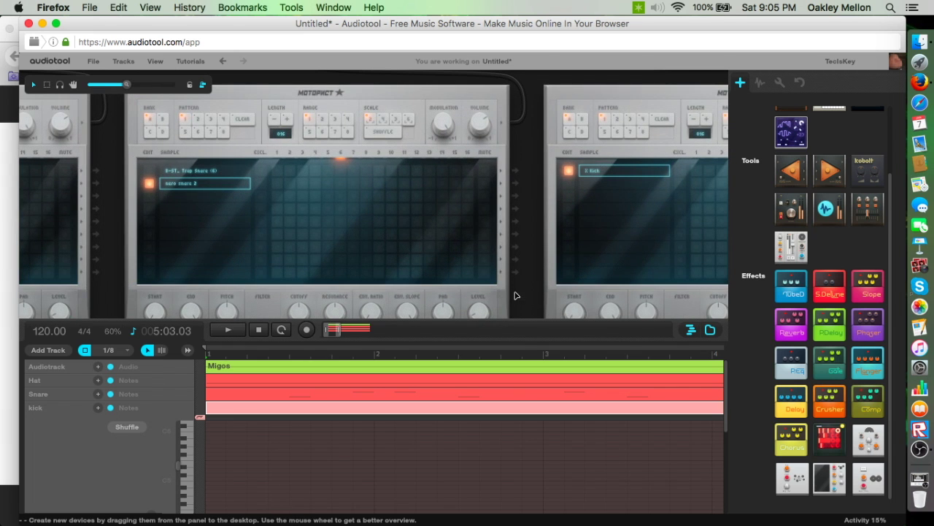
{"action": "left_click_drag", "start_coordinate": [111, 309], "coordinate": [2, 246]}
{"action": "left_click_drag", "start_coordinate": [618, 294], "coordinate": [610, 319]}
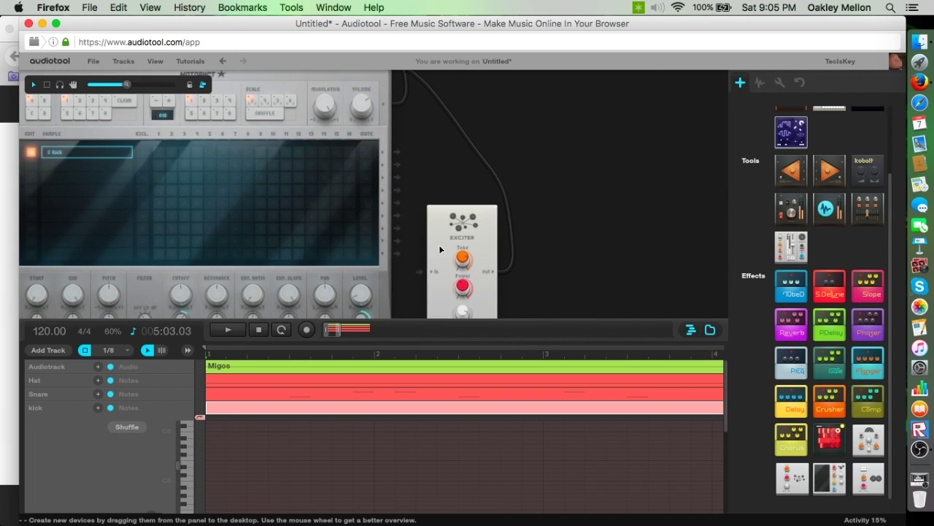
{"action": "left_click_drag", "start_coordinate": [414, 270], "coordinate": [518, 212]}
{"action": "left_click_drag", "start_coordinate": [522, 245], "coordinate": [427, 250]}
{"action": "mouse_move", "coordinate": [541, 266]}
{"action": "left_mouse_down"}
{"action": "mouse_move", "coordinate": [609, 274]}
{"action": "mouse_move", "coordinate": [539, 243]}
{"action": "mouse_move", "coordinate": [540, 257]}
{"action": "left_mouse_up"}
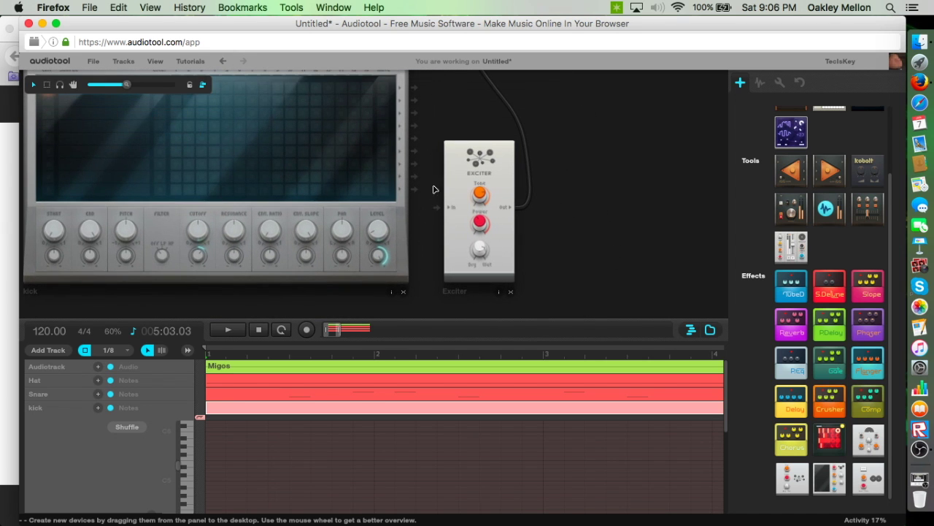
{"action": "left_click_drag", "start_coordinate": [425, 230], "coordinate": [430, 251]}
{"action": "left_click_drag", "start_coordinate": [459, 215], "coordinate": [457, 92]}
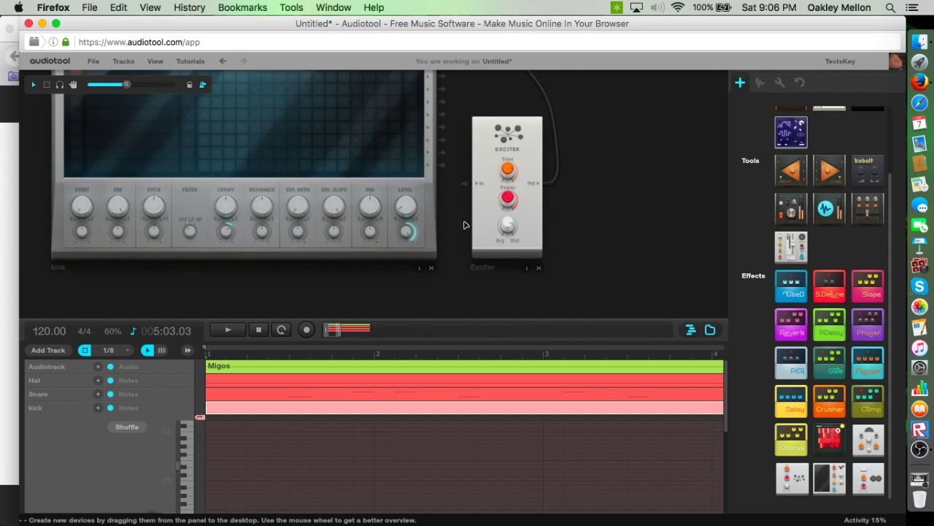
{"action": "left_click_drag", "start_coordinate": [441, 211], "coordinate": [484, 279]}
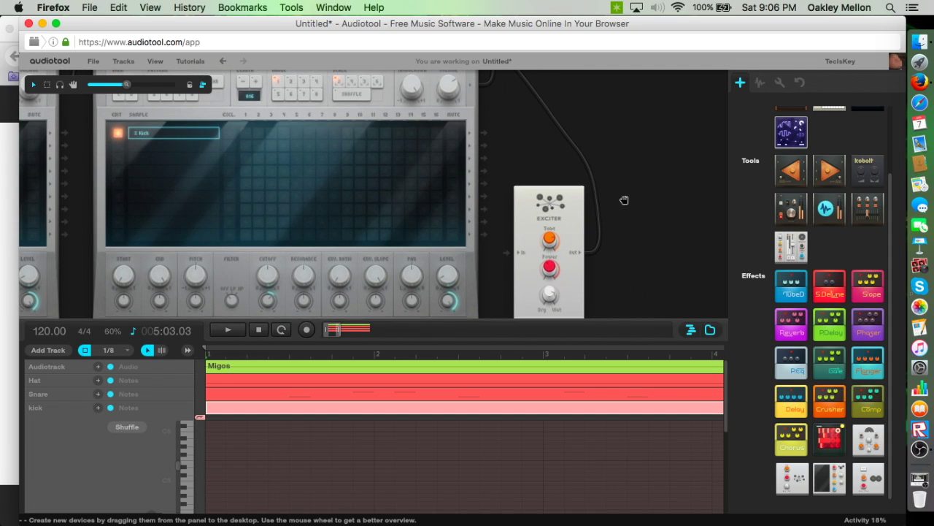
{"action": "scroll", "coordinate": [624, 200], "scroll_direction": "down", "scroll_amount": 5}
{"action": "scroll", "coordinate": [624, 200], "scroll_direction": "right", "scroll_amount": 5}
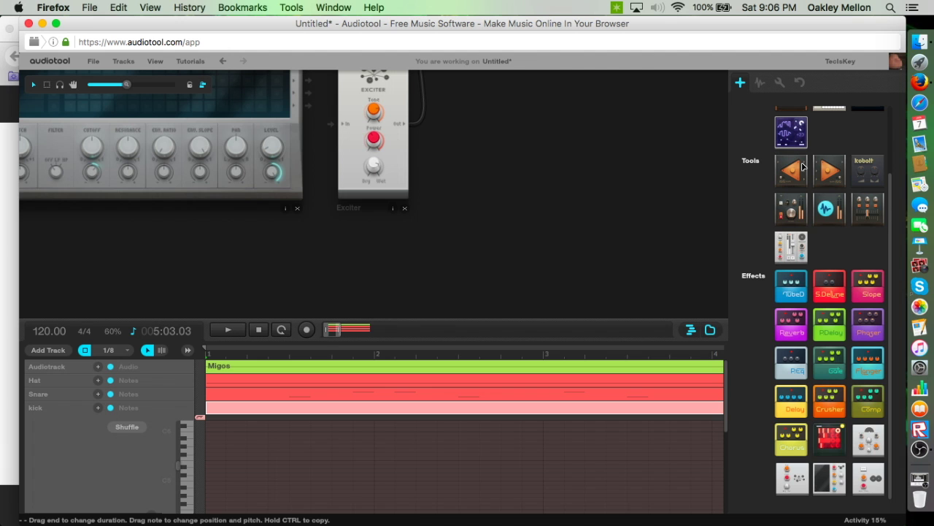
Connect the kick Machiniste's output to the Exciter's input with a cable.
{"action": "scroll", "coordinate": [891, 192], "scroll_direction": "up", "scroll_amount": 3}
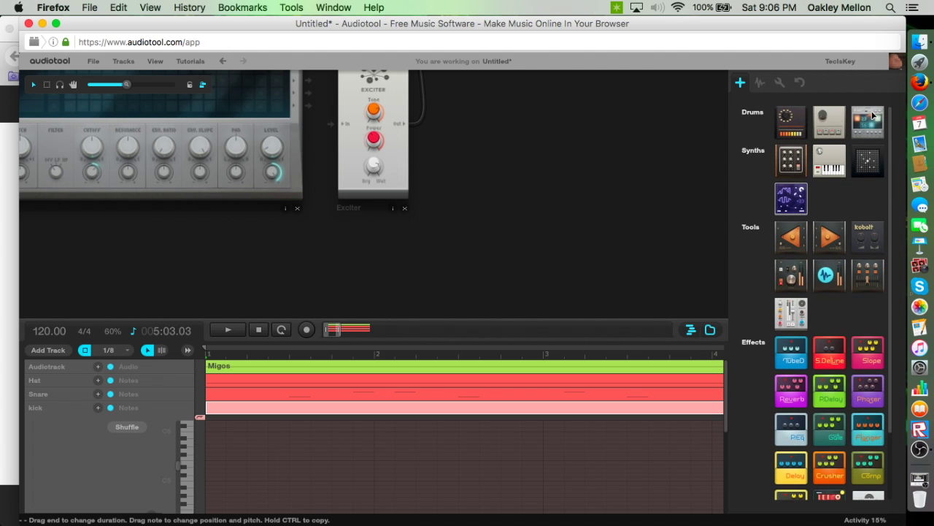
{"action": "left_click_drag", "start_coordinate": [586, 146], "coordinate": [699, 255]}
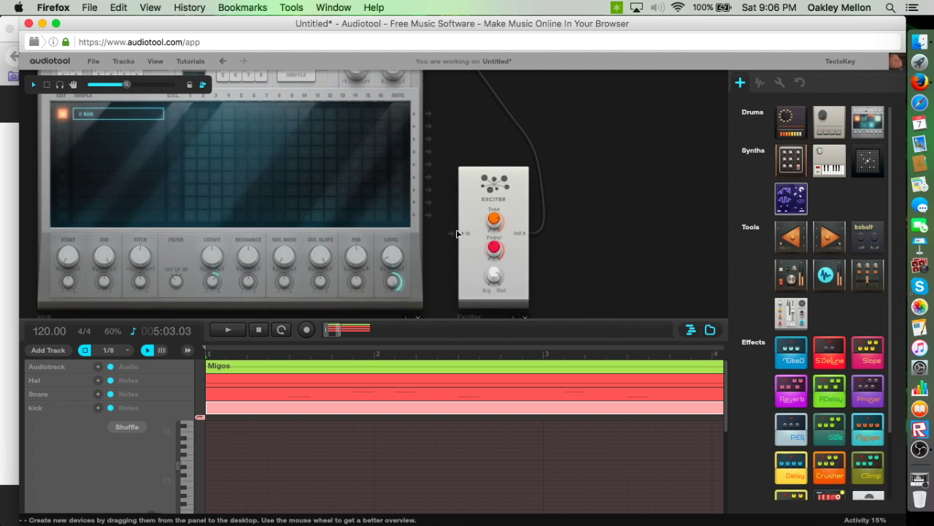
{"action": "left_click_drag", "start_coordinate": [450, 235], "coordinate": [443, 244]}
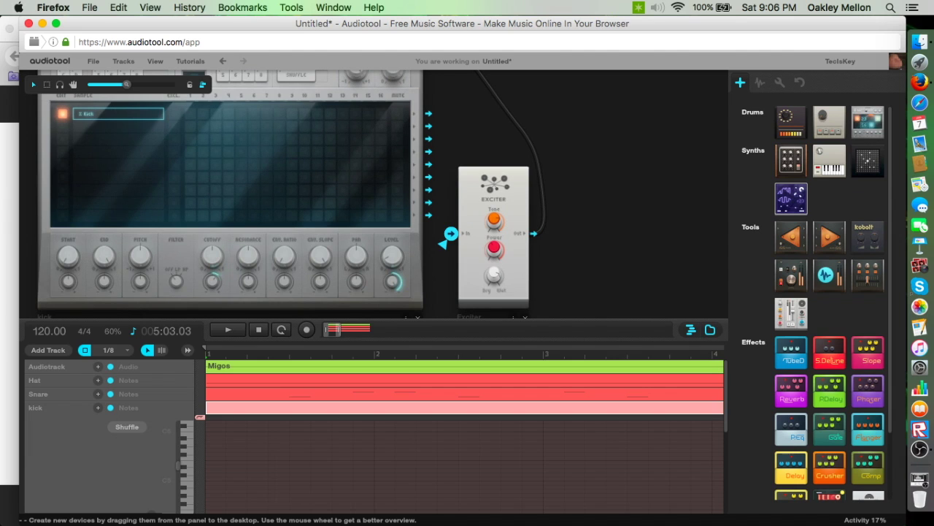
{"action": "left_click_drag", "start_coordinate": [452, 206], "coordinate": [429, 156]}
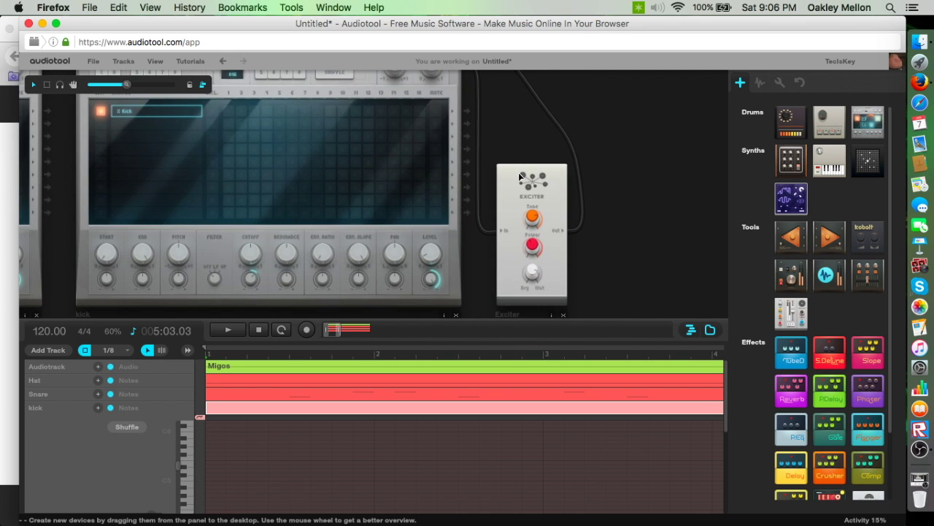
{"action": "left_click_drag", "start_coordinate": [621, 248], "coordinate": [878, 287]}
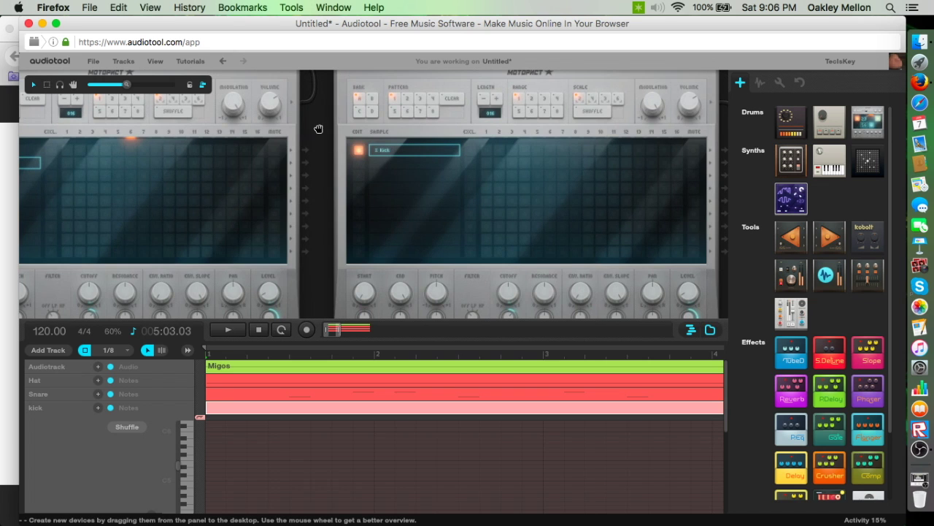
{"action": "scroll", "coordinate": [318, 129], "scroll_direction": "right", "scroll_amount": 10}
{"action": "scroll", "coordinate": [318, 129], "scroll_direction": "down", "scroll_amount": 3}
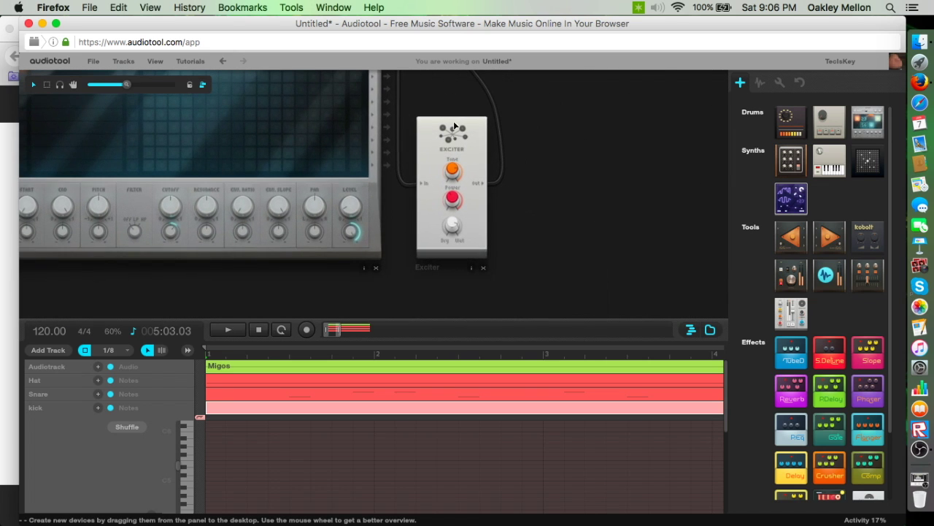
{"action": "right_click", "coordinate": [471, 206]}
{"action": "left_click", "coordinate": [488, 214]}
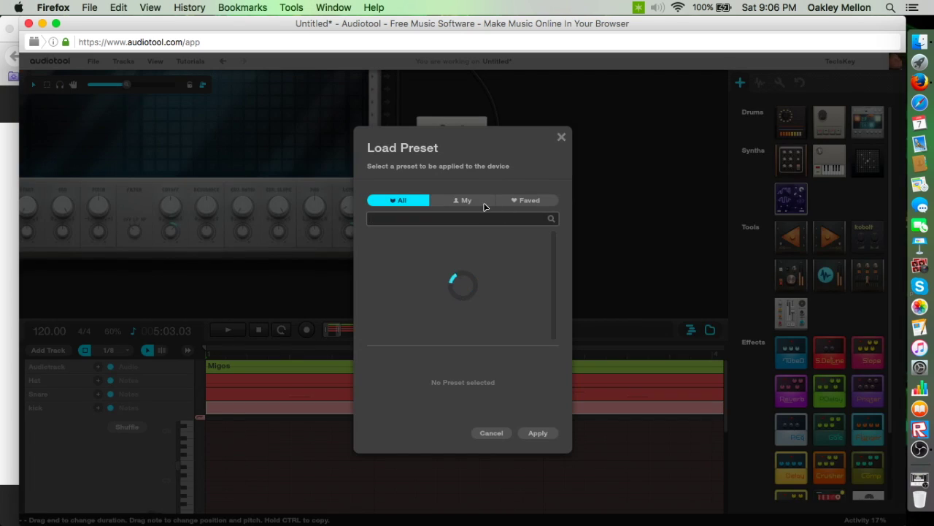
{"action": "left_click", "coordinate": [561, 138]}
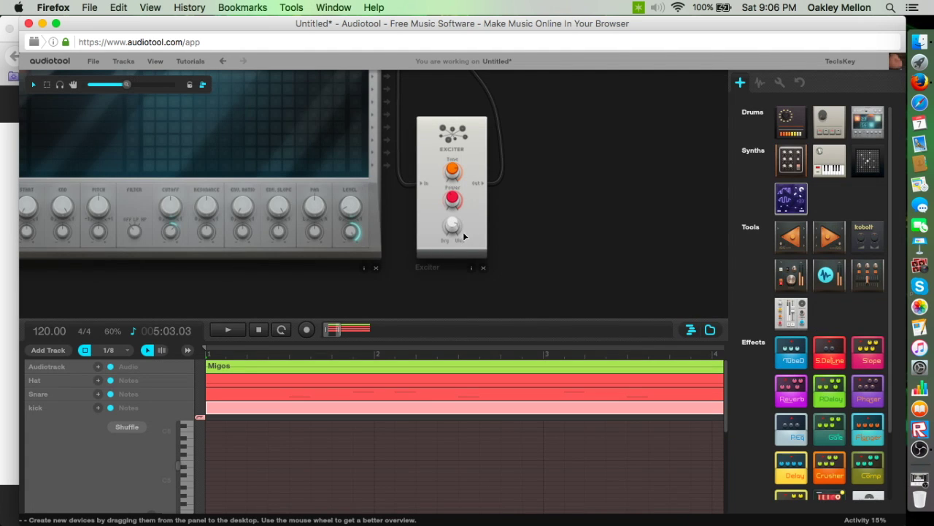
{"action": "right_click", "coordinate": [475, 200]}
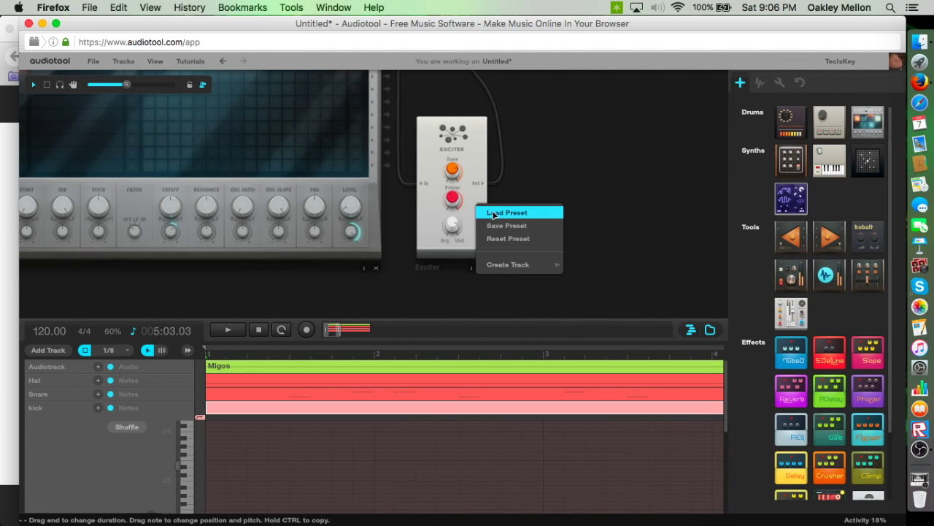
{"action": "left_click", "coordinate": [473, 194]}
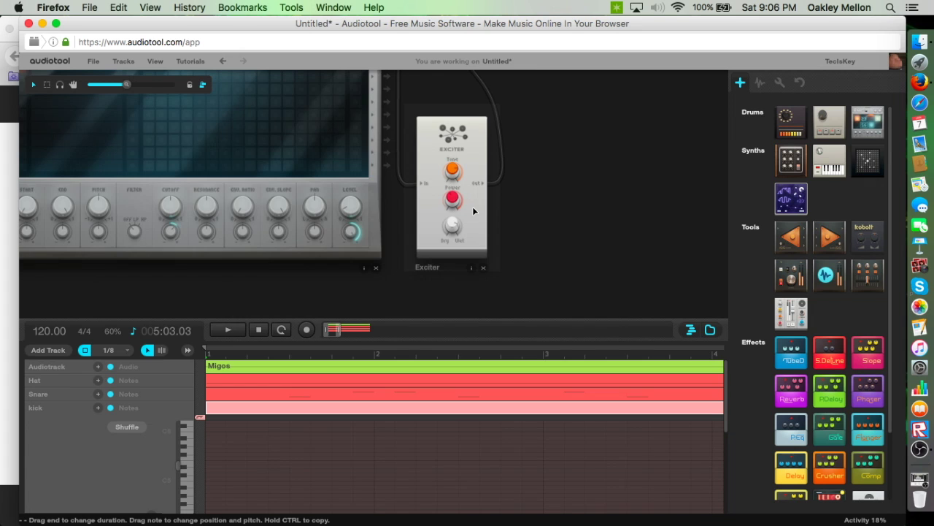
Search the Exciter presets for "oshi kick" and apply that preset to the Exciter.
{"action": "right_click", "coordinate": [473, 211]}
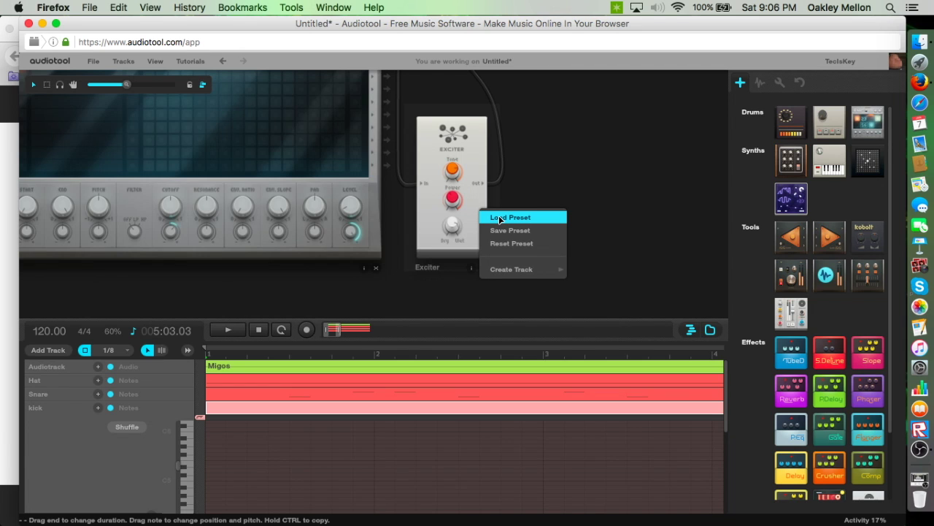
{"action": "left_click", "coordinate": [500, 218]}
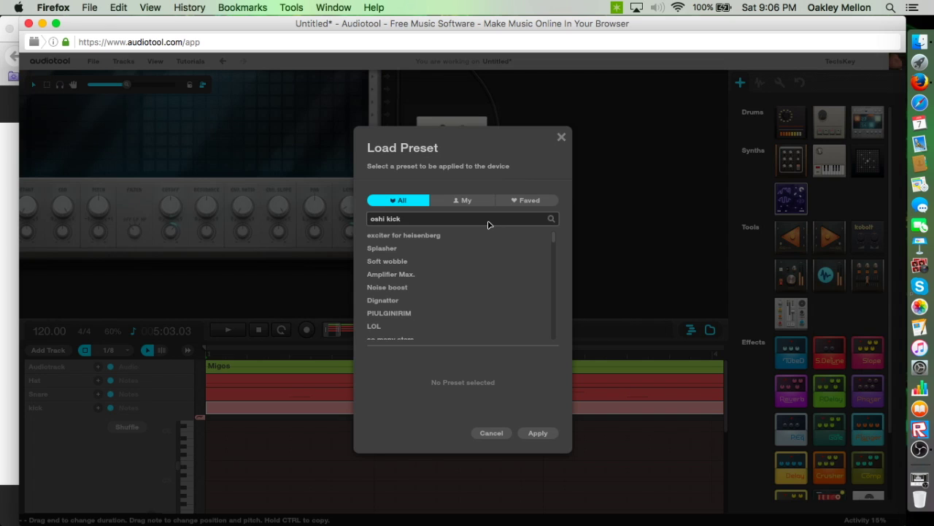
{"action": "key", "text": "Return"}
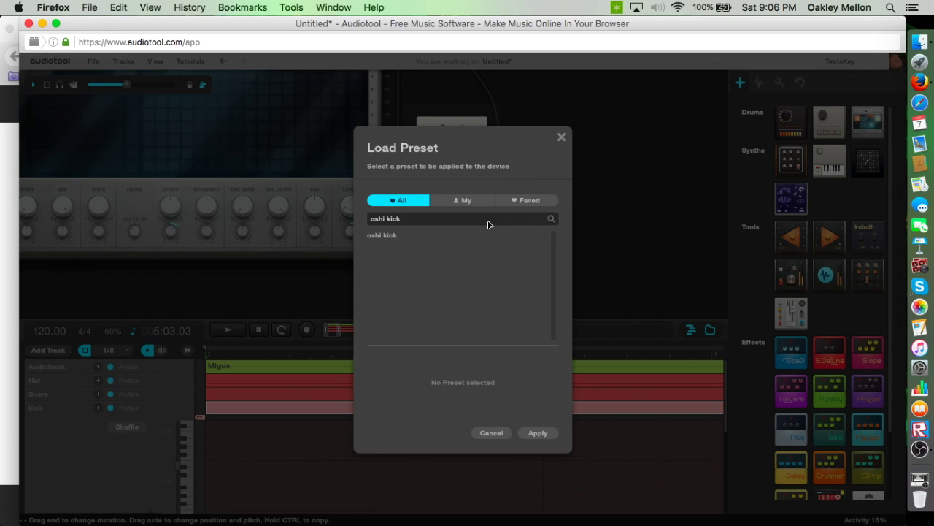
{"action": "left_click", "coordinate": [383, 235]}
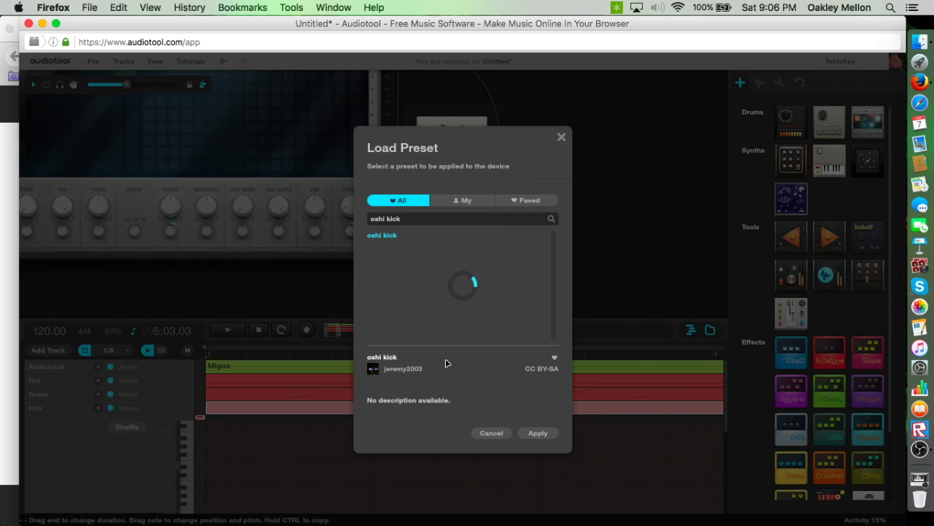
{"action": "left_click", "coordinate": [538, 433]}
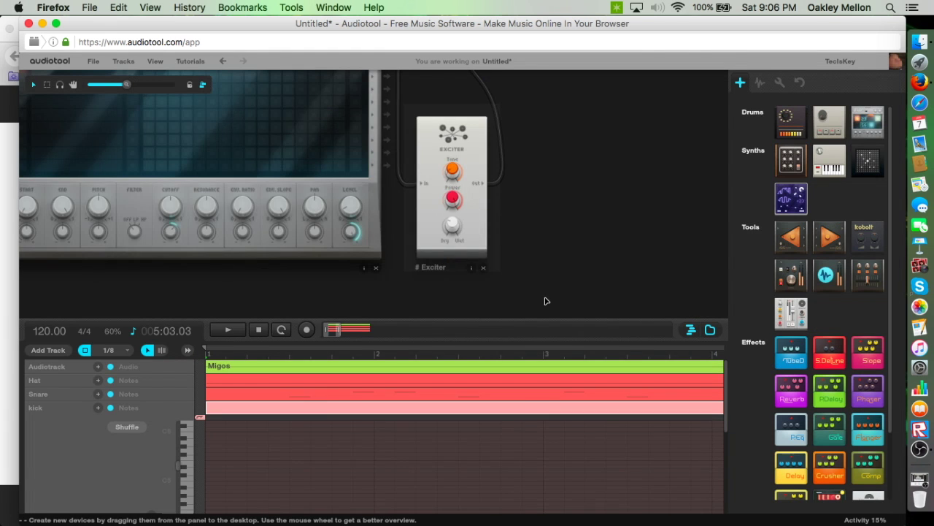
Check the Exciter's Dry/Wet and Power settings beside the kick Machiniste.
{"action": "right_click", "coordinate": [490, 240]}
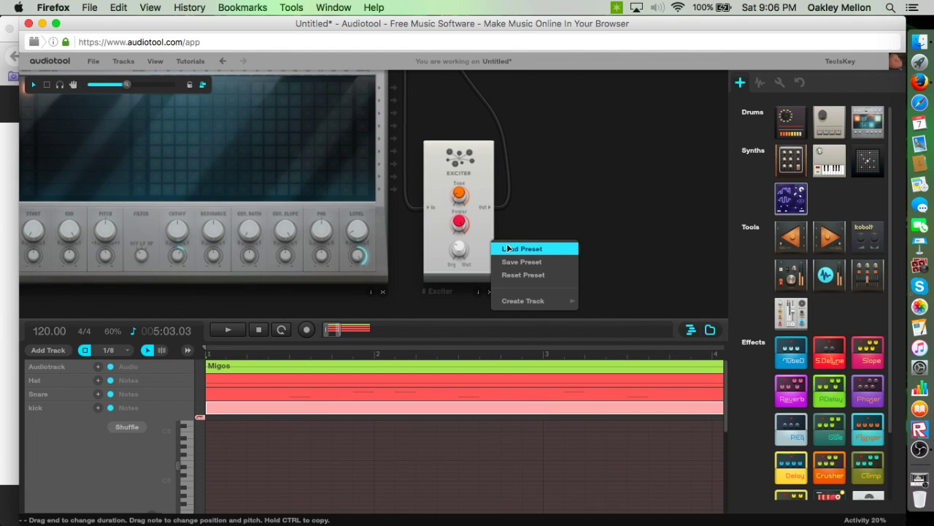
{"action": "left_click", "coordinate": [523, 229]}
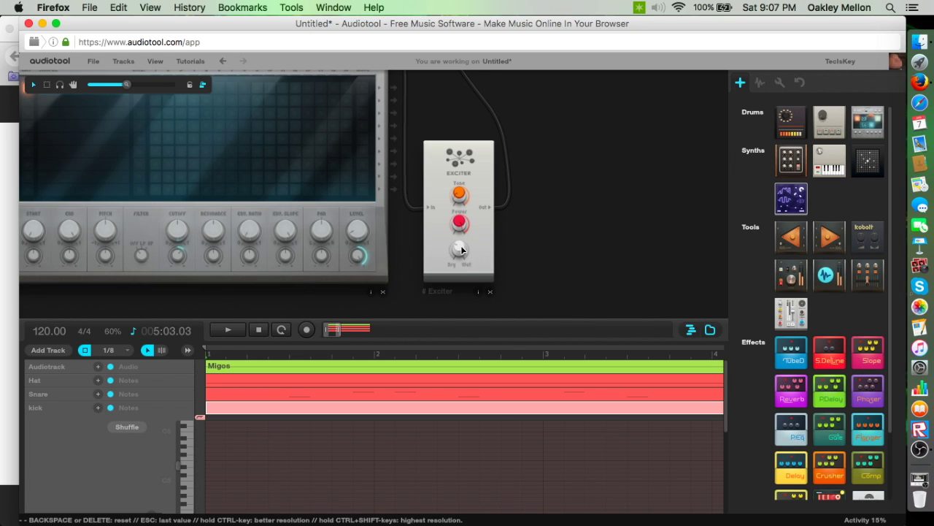
{"action": "mouse_move", "coordinate": [459, 248]}
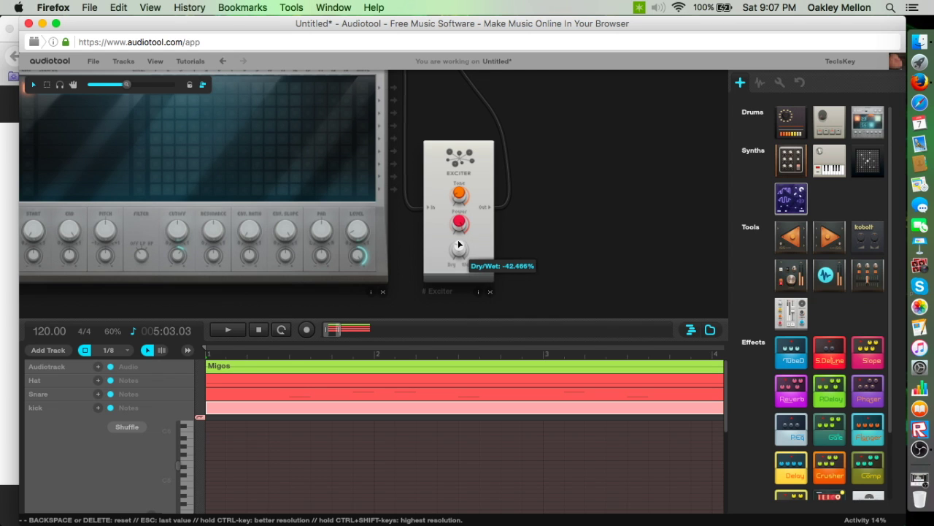
{"action": "left_click_drag", "start_coordinate": [462, 223], "coordinate": [465, 194]}
{"action": "left_click_drag", "start_coordinate": [411, 231], "coordinate": [454, 228]}
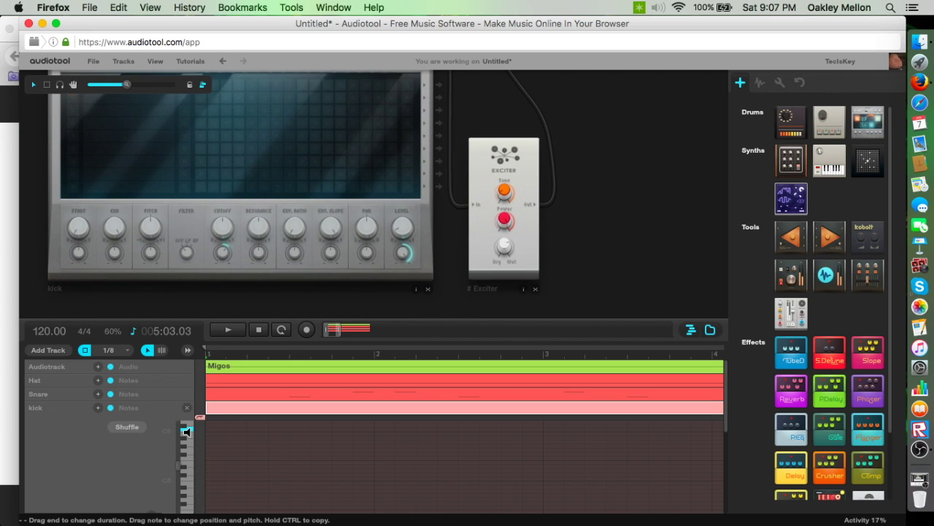
Add kick notes on one pitch row at bar 1 beats 1 and 4 and bar 2 beat 2.
{"action": "double_click", "coordinate": [210, 430]}
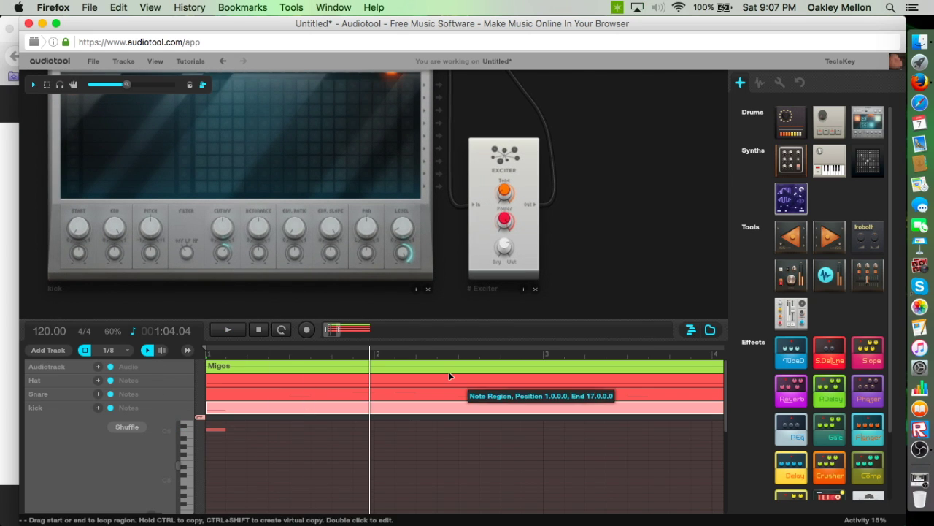
{"action": "double_click", "coordinate": [321, 433]}
{"action": "double_click", "coordinate": [384, 429]}
{"action": "left_click_drag", "start_coordinate": [321, 433], "coordinate": [290, 430]}
{"action": "scroll", "coordinate": [384, 429], "scroll_direction": "down", "scroll_amount": 3}
{"action": "left_click_drag", "start_coordinate": [316, 430], "coordinate": [343, 429]}
Add kick notes on the first two eighths and after beat 3 of bar 3, and on beats 1, 3 and 3.5 of bar 4.
{"action": "double_click", "coordinate": [424, 431]}
{"action": "double_click", "coordinate": [437, 430]}
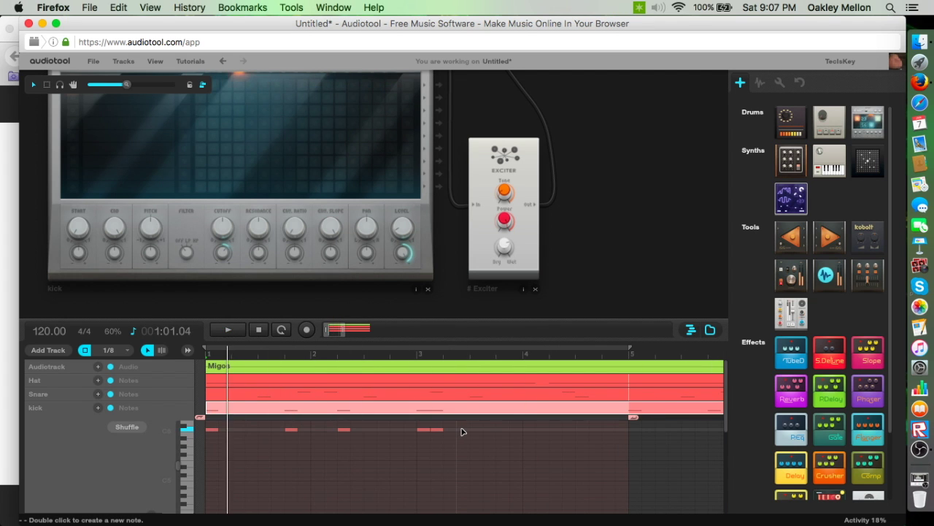
{"action": "double_click", "coordinate": [490, 429]}
{"action": "double_click", "coordinate": [529, 429]}
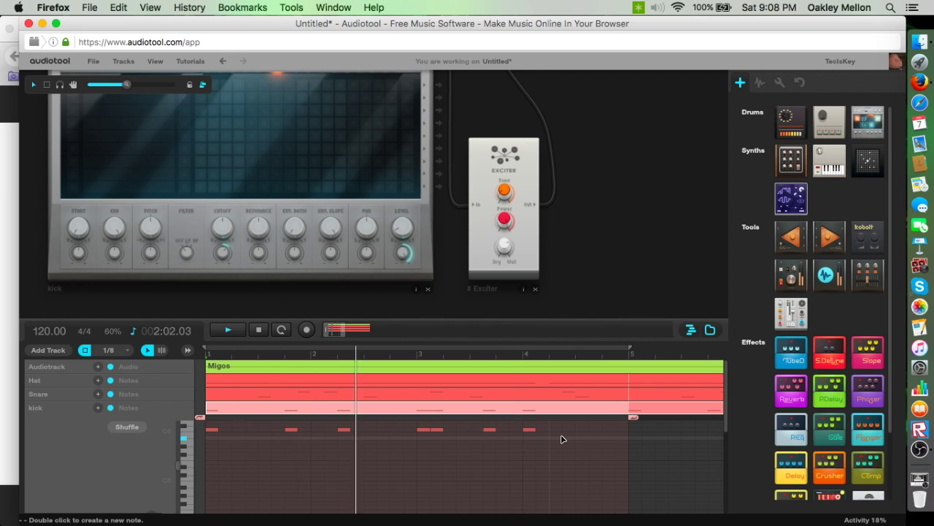
{"action": "double_click", "coordinate": [583, 430]}
{"action": "double_click", "coordinate": [596, 429]}
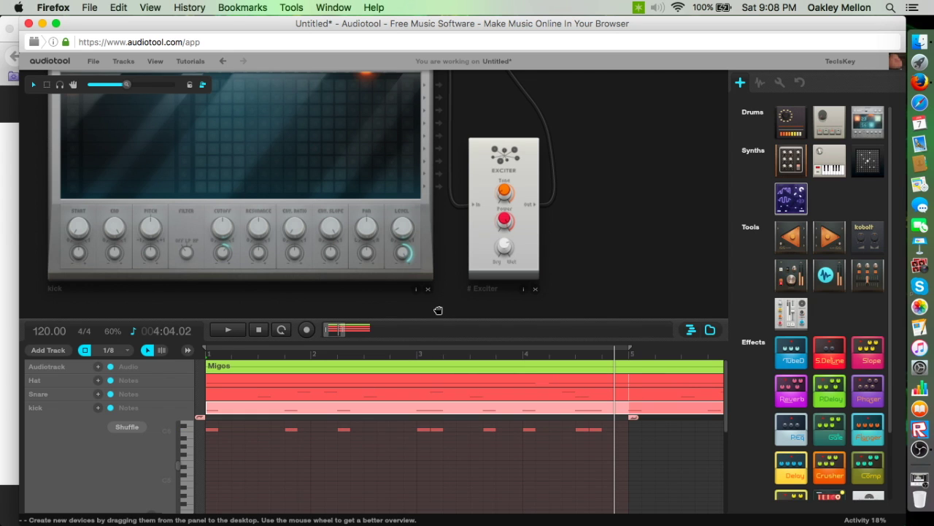
Play the track and shift the kick note after beat 3 of bar 3 one eighth later to beat 4.
{"action": "scroll", "coordinate": [185, 259], "scroll_direction": "down", "scroll_amount": 2}
{"action": "scroll", "coordinate": [185, 259], "scroll_direction": "left", "scroll_amount": 1}
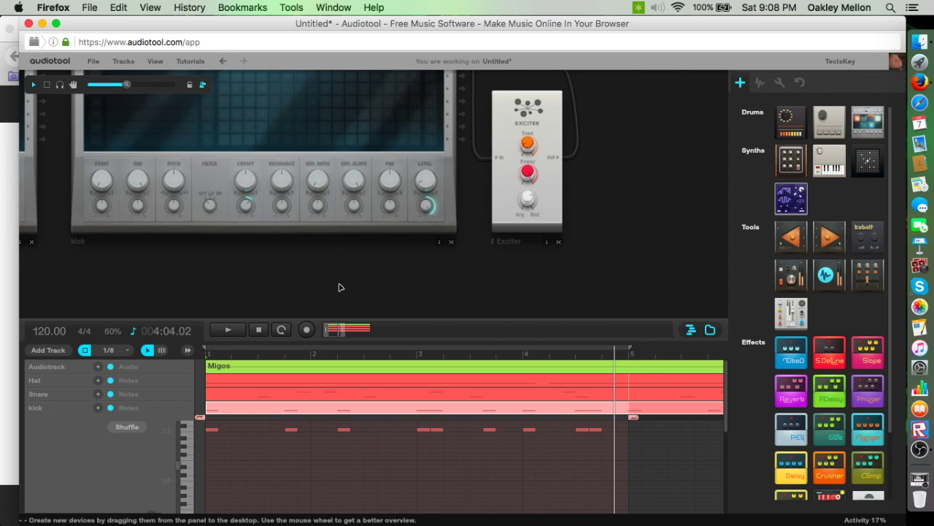
{"action": "left_click", "coordinate": [228, 332]}
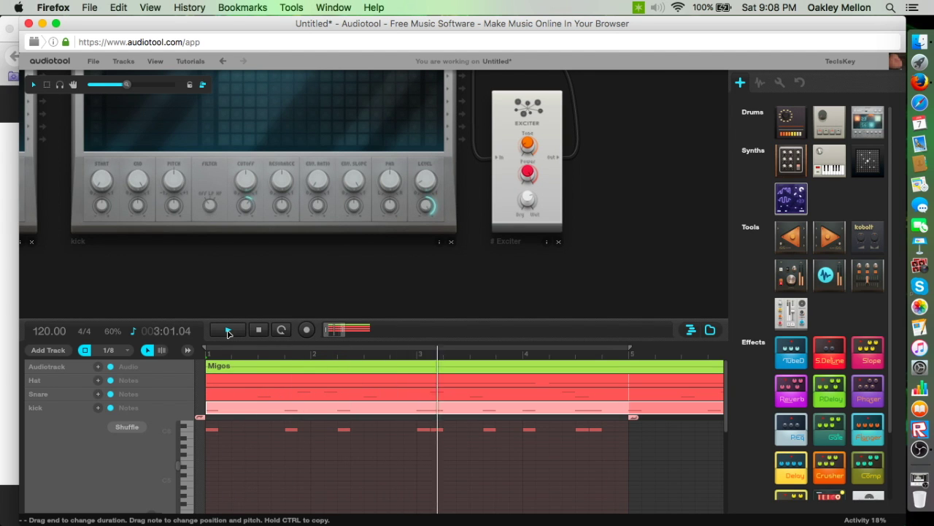
{"action": "double_click", "coordinate": [502, 429]}
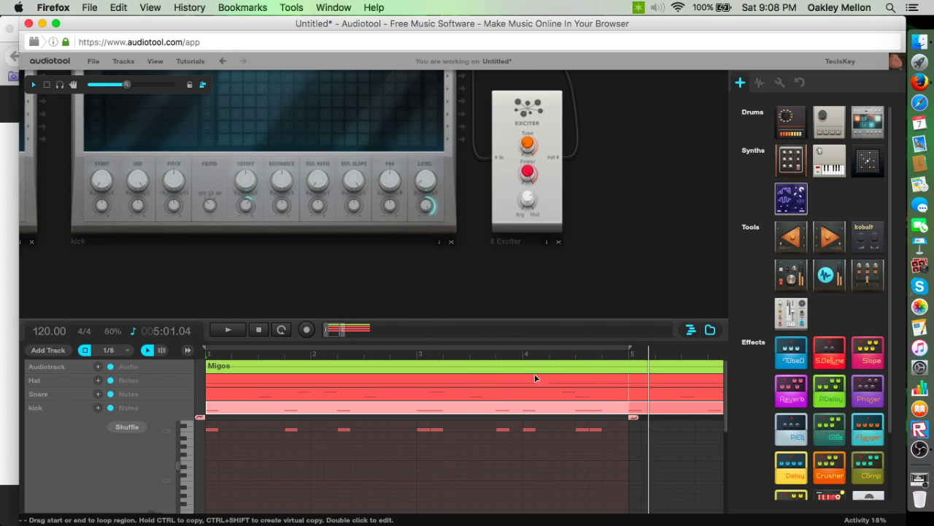
Set the Exciter's Dry/Wet to 45.764% while playing back the looped kick pattern from the start.
{"action": "left_click_drag", "start_coordinate": [340, 329], "coordinate": [356, 331]}
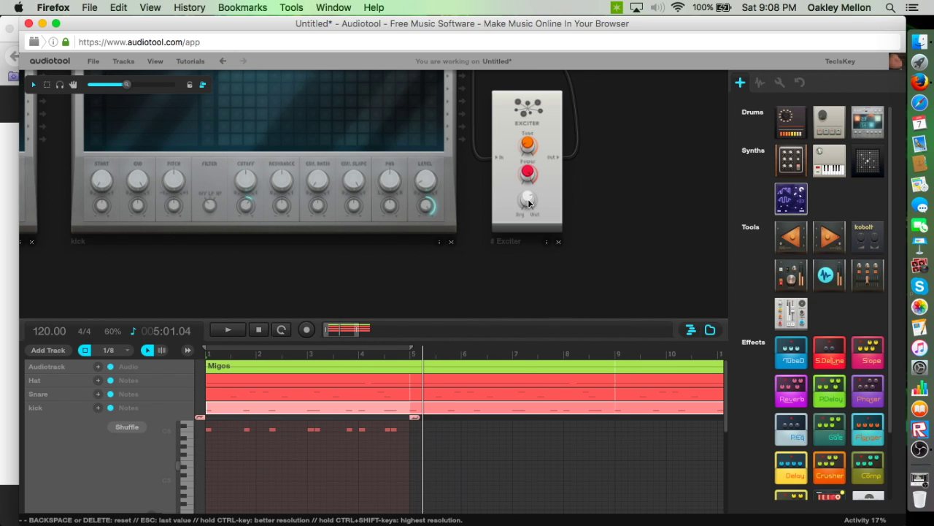
{"action": "mouse_move", "coordinate": [531, 198]}
{"action": "left_click_drag", "start_coordinate": [530, 197], "coordinate": [566, 338]}
{"action": "scroll", "coordinate": [580, 296], "scroll_direction": "down", "scroll_amount": 2}
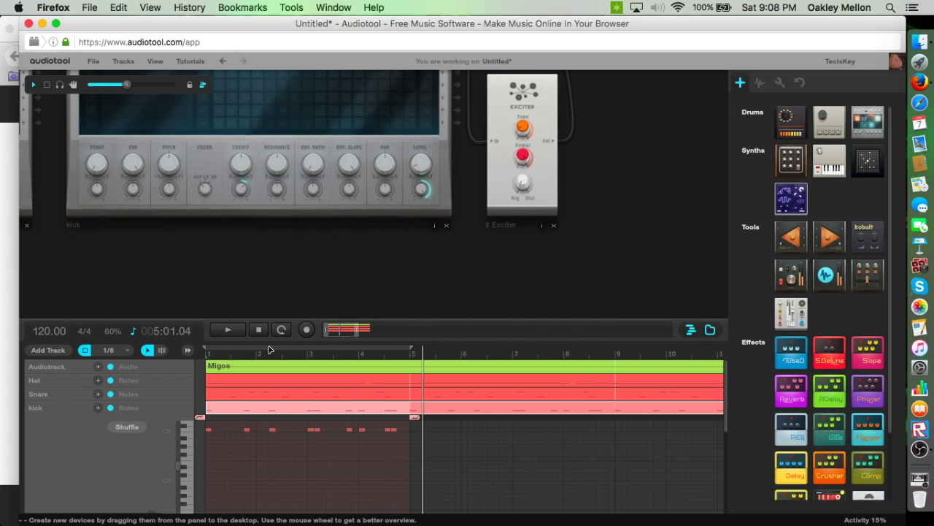
{"action": "left_click", "coordinate": [230, 330]}
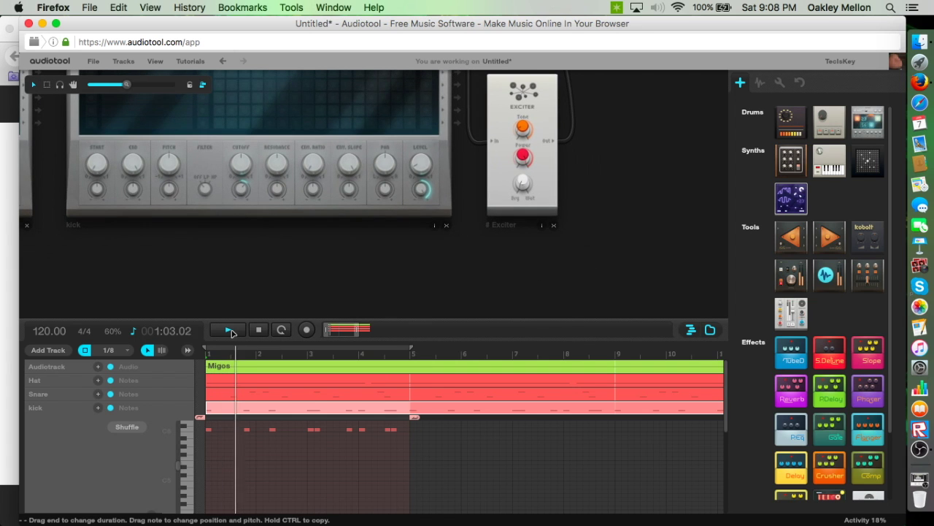
{"action": "key", "text": "space"}
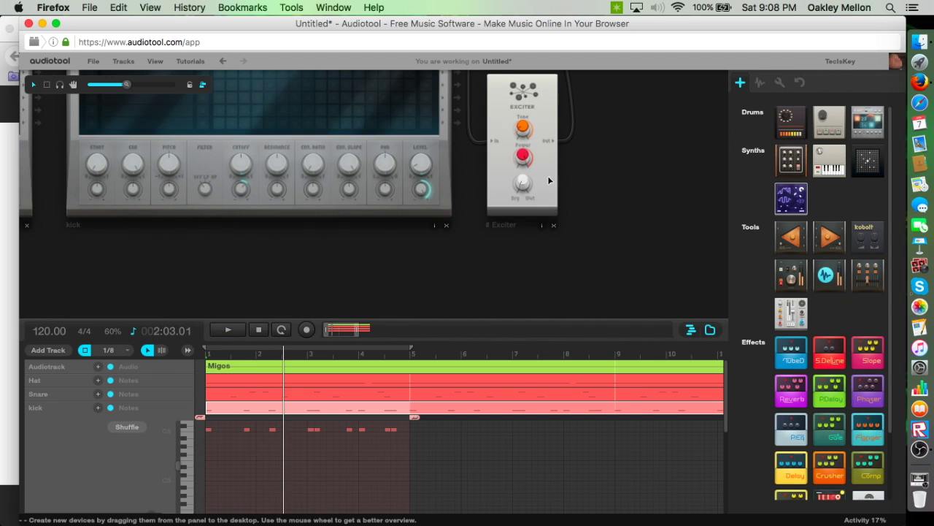
{"action": "left_click", "coordinate": [225, 331]}
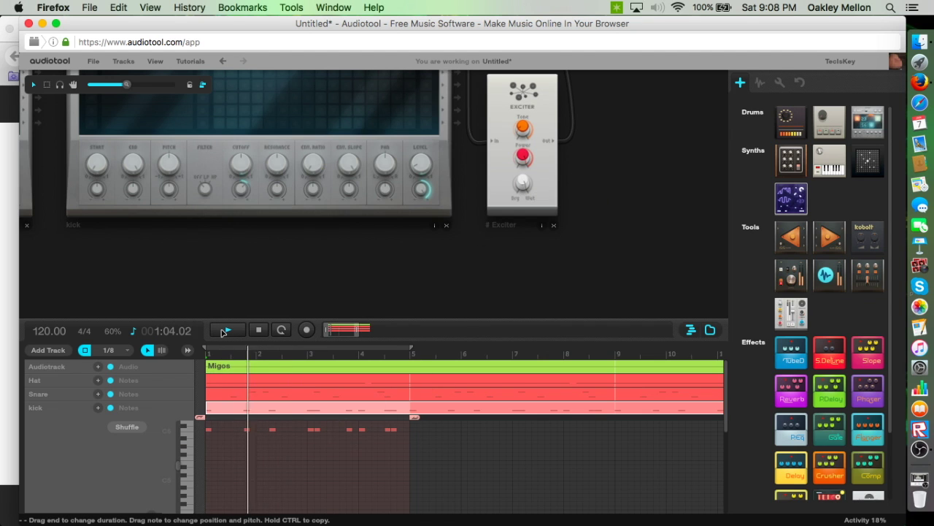
{"action": "key", "text": "space"}
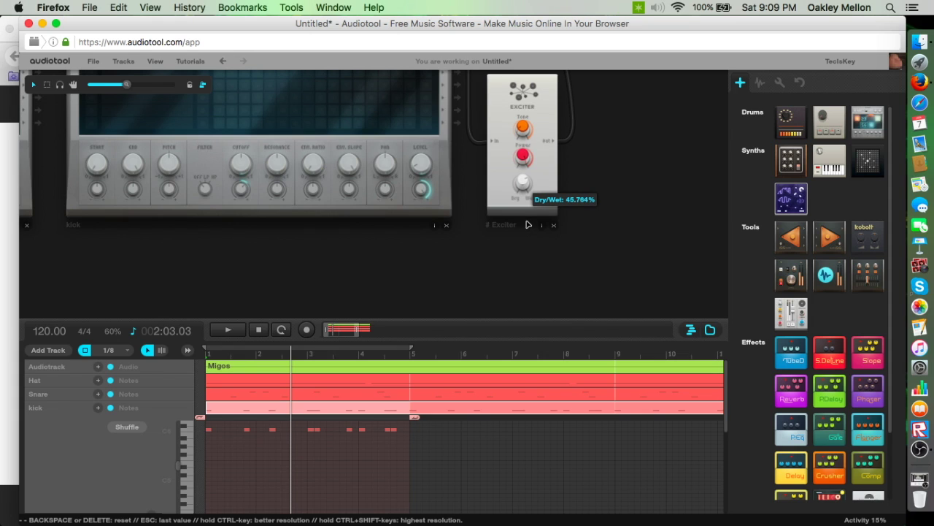
Set the Exciter's Dry/Wet to 53.512% and close the kick region's note editor.
{"action": "left_click_drag", "start_coordinate": [607, 169], "coordinate": [586, 219]}
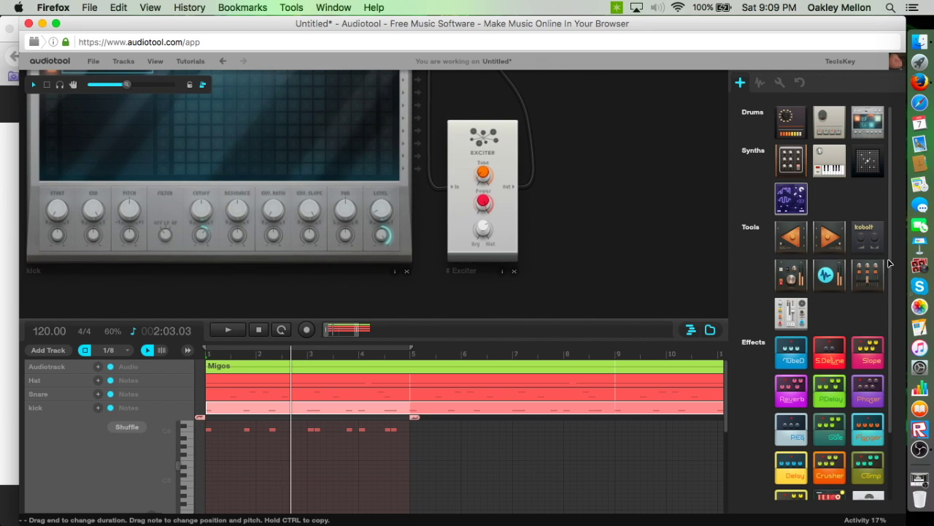
{"action": "scroll", "coordinate": [891, 292], "scroll_direction": "down", "scroll_amount": 2}
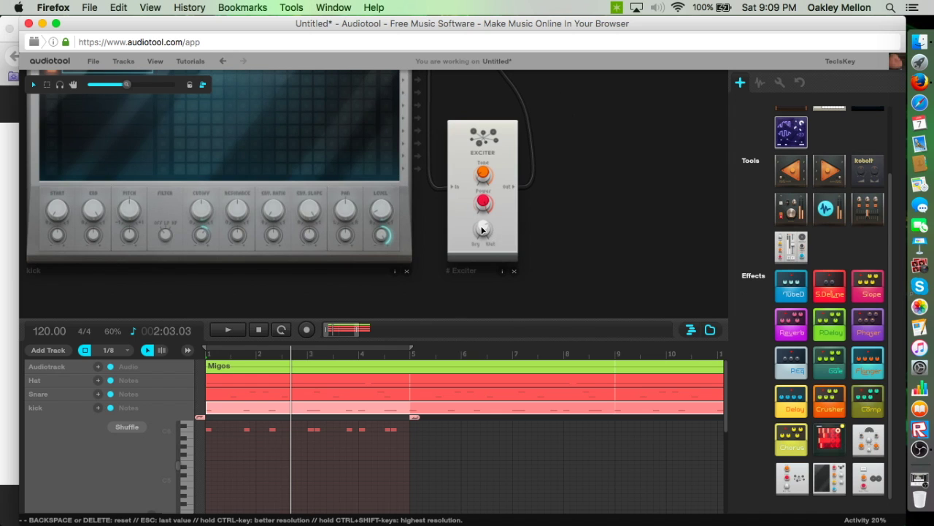
{"action": "mouse_move", "coordinate": [483, 230]}
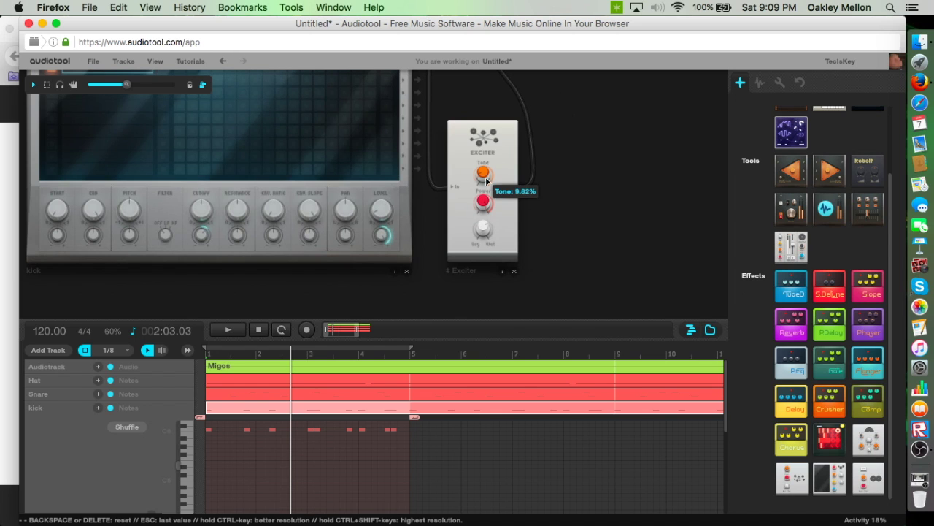
{"action": "mouse_move", "coordinate": [483, 230]}
{"action": "left_mouse_down"}
{"action": "mouse_move", "coordinate": [498, 148]}
{"action": "mouse_move", "coordinate": [487, 204]}
{"action": "mouse_move", "coordinate": [493, 235]}
{"action": "left_mouse_up"}
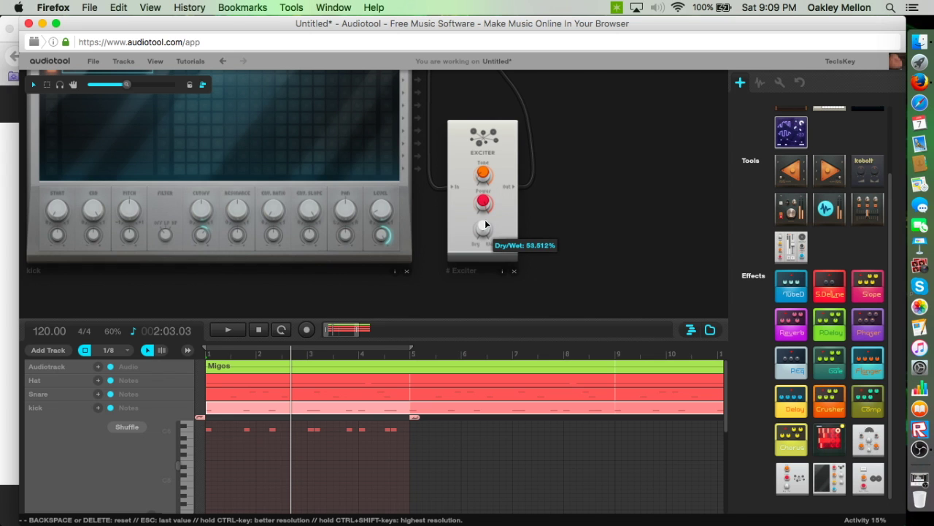
{"action": "left_click_drag", "start_coordinate": [485, 225], "coordinate": [487, 226]}
{"action": "mouse_move", "coordinate": [484, 229]}
{"action": "left_click_drag", "start_coordinate": [438, 224], "coordinate": [749, 102]}
{"action": "left_click_drag", "start_coordinate": [620, 213], "coordinate": [158, 396]}
{"action": "left_click_drag", "start_coordinate": [586, 172], "coordinate": [759, 143]}
{"action": "left_click_drag", "start_coordinate": [581, 267], "coordinate": [447, 264]}
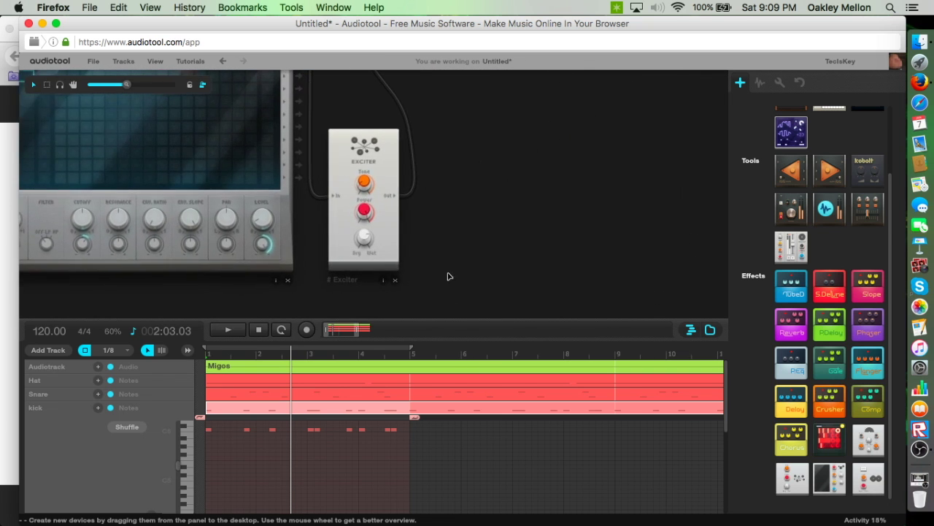
{"action": "double_click", "coordinate": [315, 408]}
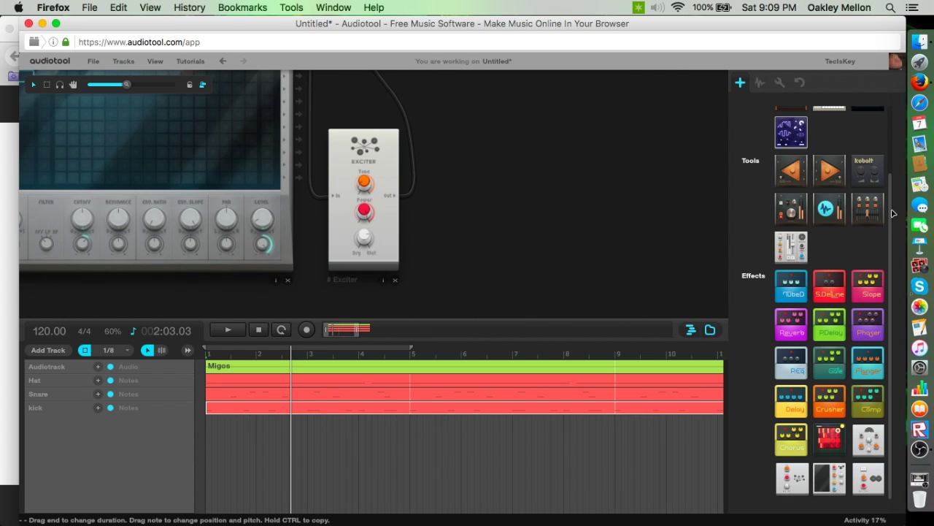
Add another Machiniste beside the Exciter and rename it 808.
{"action": "scroll", "coordinate": [840, 219], "scroll_direction": "up", "scroll_amount": 3}
{"action": "scroll", "coordinate": [540, 178], "scroll_direction": "down", "scroll_amount": 3}
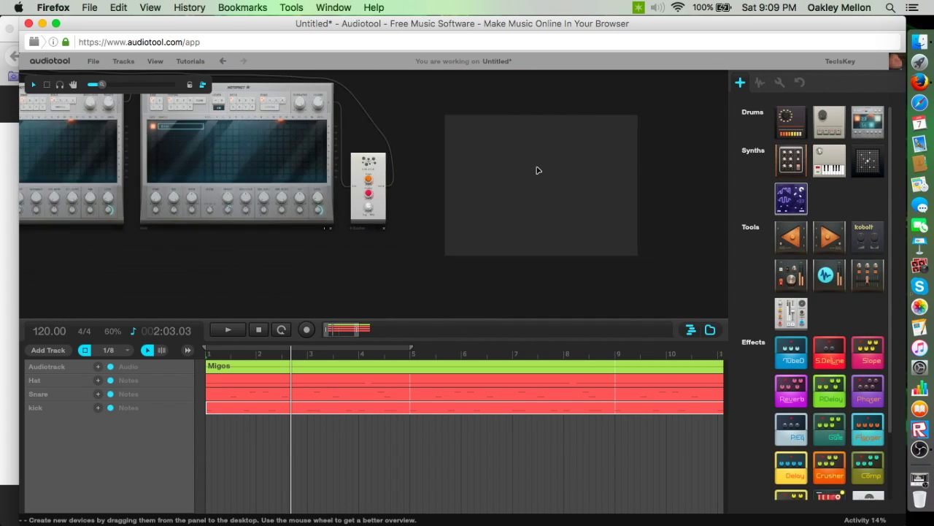
{"action": "scroll", "coordinate": [494, 168], "scroll_direction": "up", "scroll_amount": 3}
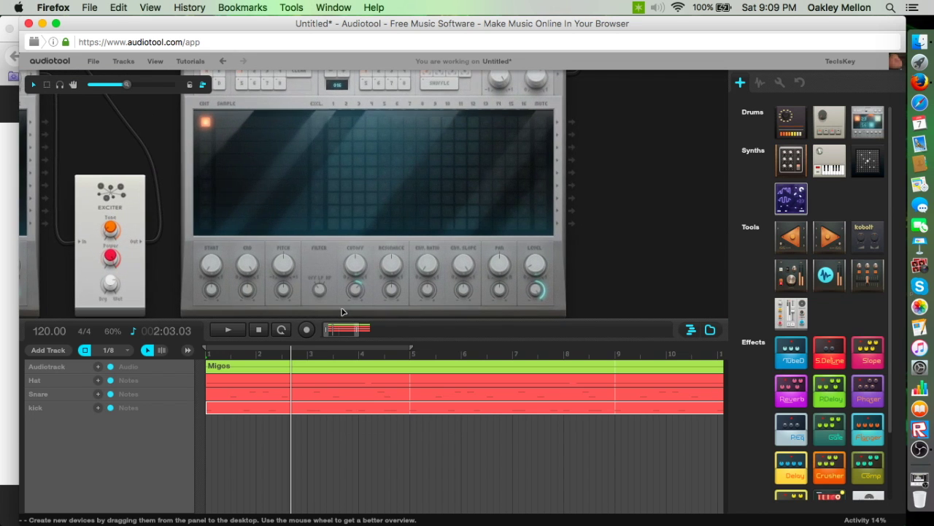
{"action": "left_click_drag", "start_coordinate": [171, 285], "coordinate": [239, 156]}
{"action": "double_click", "coordinate": [284, 198]}
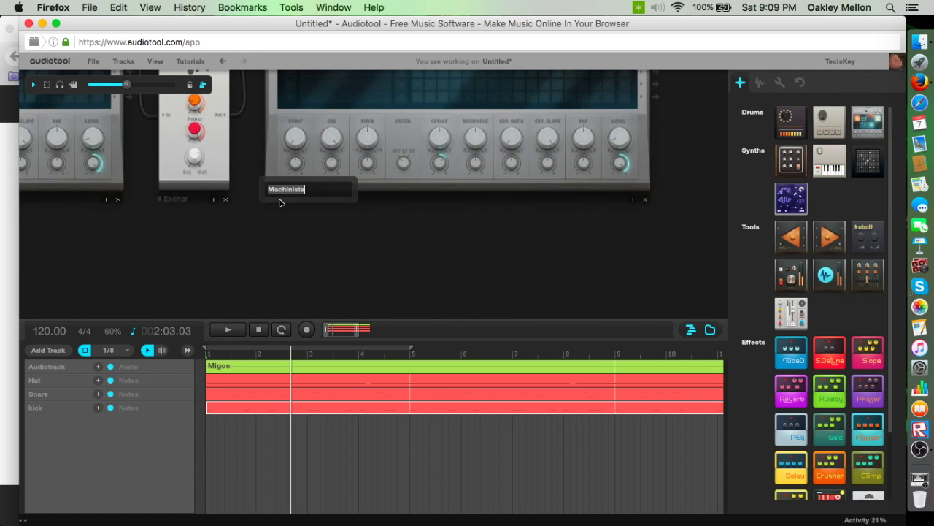
{"action": "type", "text": "8"}
{"action": "key", "text": "Return"}
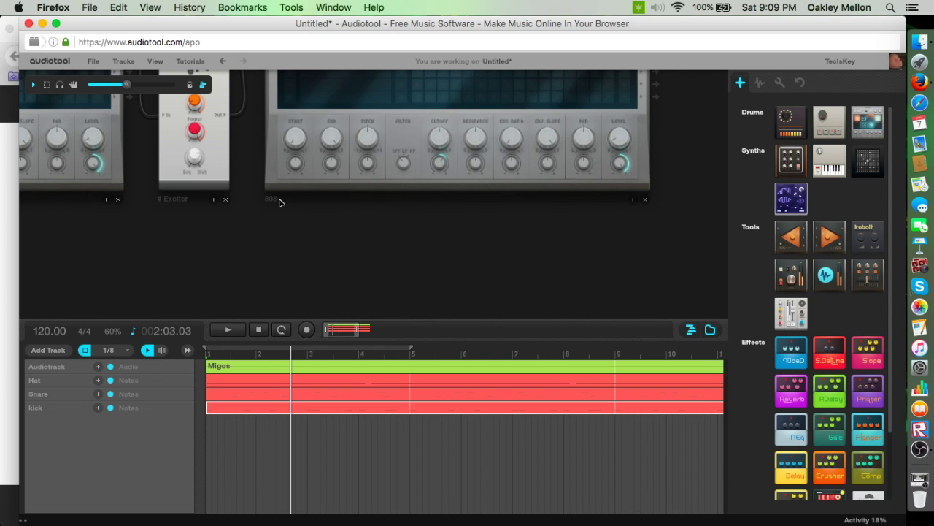
Add a note track for the 808 device with a region reaching bar 17 that loops every four bars.
{"action": "left_click", "coordinate": [49, 350]}
{"action": "mouse_move", "coordinate": [43, 455]}
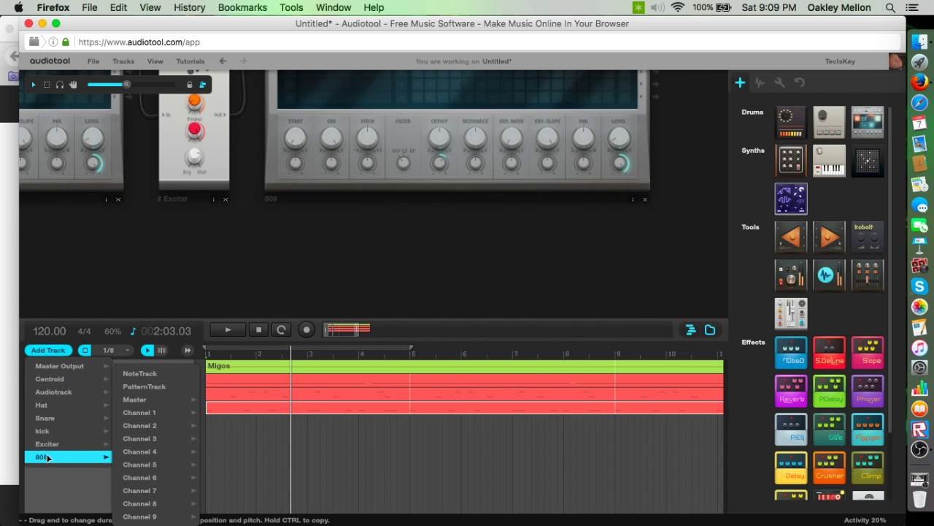
{"action": "left_click", "coordinate": [175, 374]}
{"action": "double_click", "coordinate": [208, 422]}
{"action": "scroll", "coordinate": [219, 421], "scroll_direction": "down", "scroll_amount": 3}
{"action": "left_click_drag", "start_coordinate": [223, 423], "coordinate": [494, 424]}
{"action": "left_click_drag", "start_coordinate": [406, 330], "coordinate": [365, 335]}
{"action": "left_click_drag", "start_coordinate": [251, 431], "coordinate": [370, 431]}
{"action": "left_click_drag", "start_coordinate": [368, 332], "coordinate": [317, 336]}
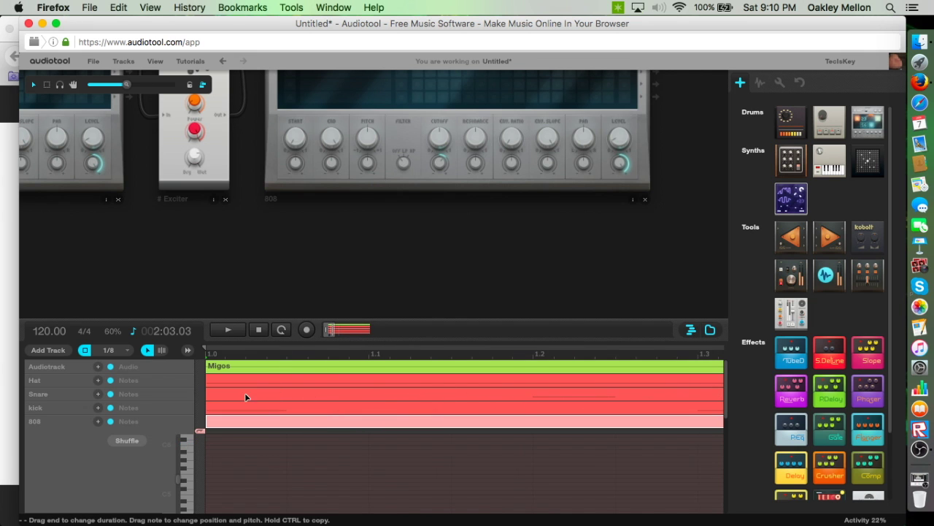
Search the sample library for 808, preview the 808kick sample and load it into the 808 Machiniste's first slot.
{"action": "left_click_drag", "start_coordinate": [370, 253], "coordinate": [300, 391]}
{"action": "left_click", "coordinate": [760, 83]}
{"action": "left_click", "coordinate": [792, 132]}
{"action": "key", "text": "BackSpace"}
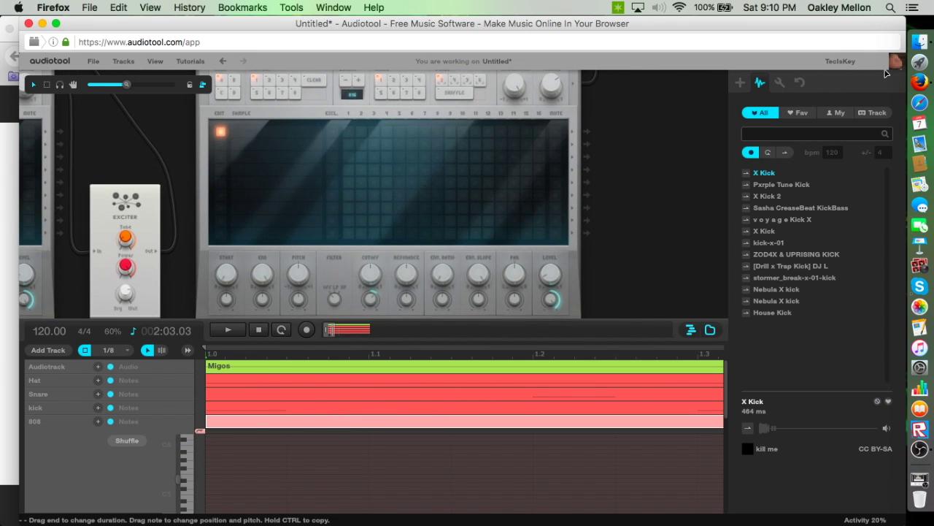
{"action": "type", "text": "808kick"}
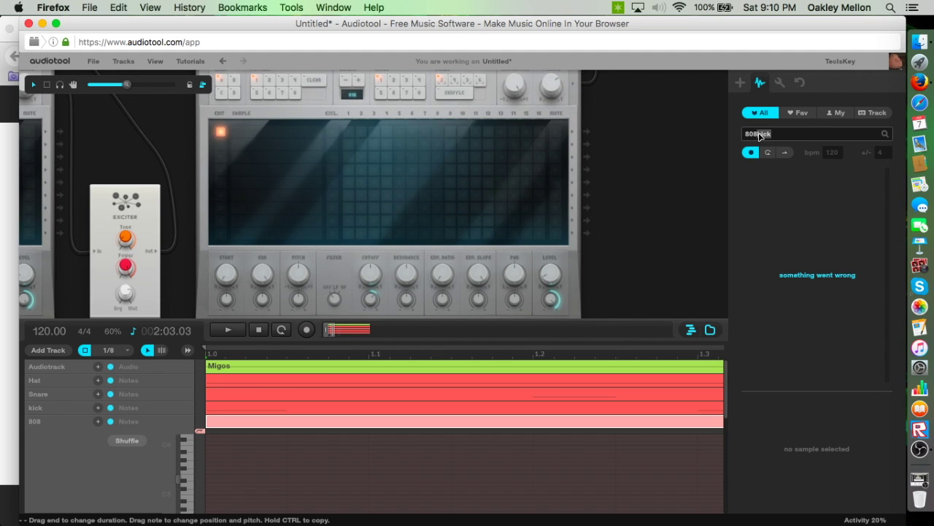
{"action": "key", "text": "BackSpace"}
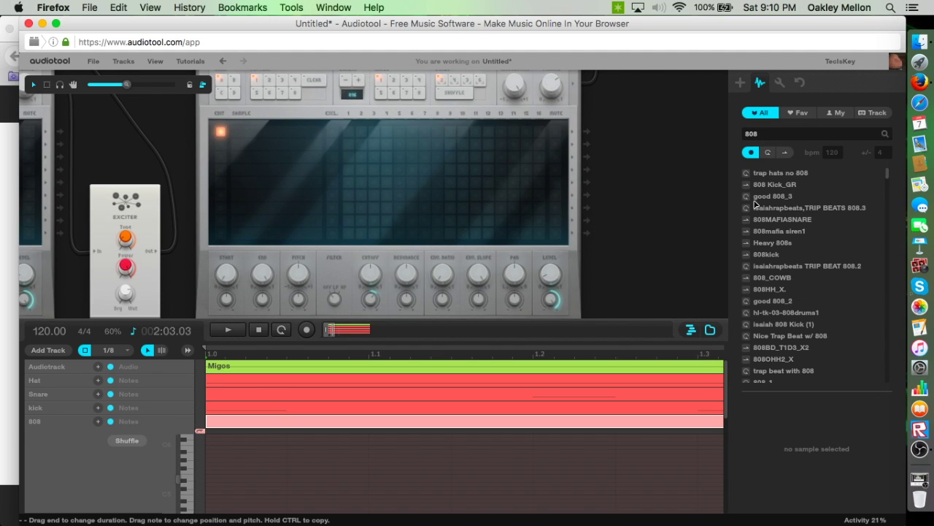
{"action": "left_click", "coordinate": [747, 254]}
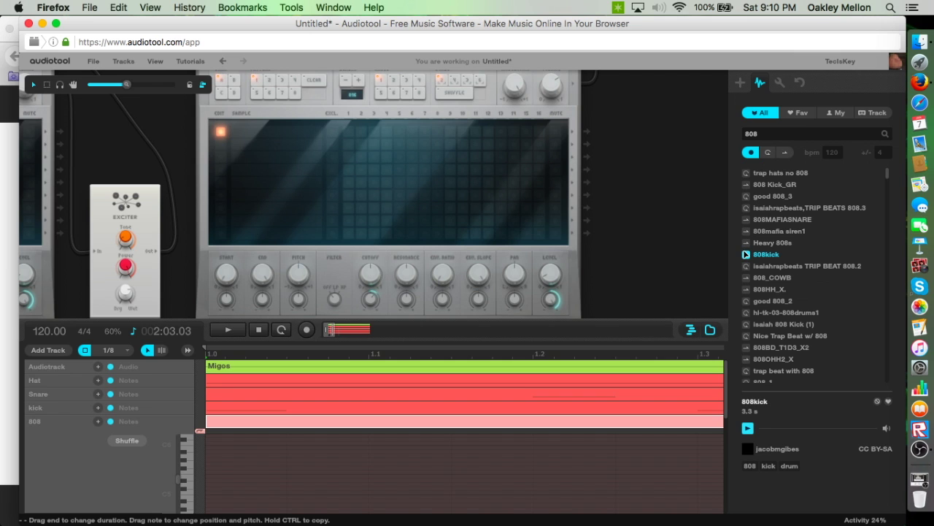
{"action": "left_click_drag", "start_coordinate": [768, 259], "coordinate": [292, 149]}
Add a Graphical EQ beside the 808 Machiniste and route the 808 signal through it.
{"action": "scroll", "coordinate": [531, 120], "scroll_direction": "right", "scroll_amount": 5}
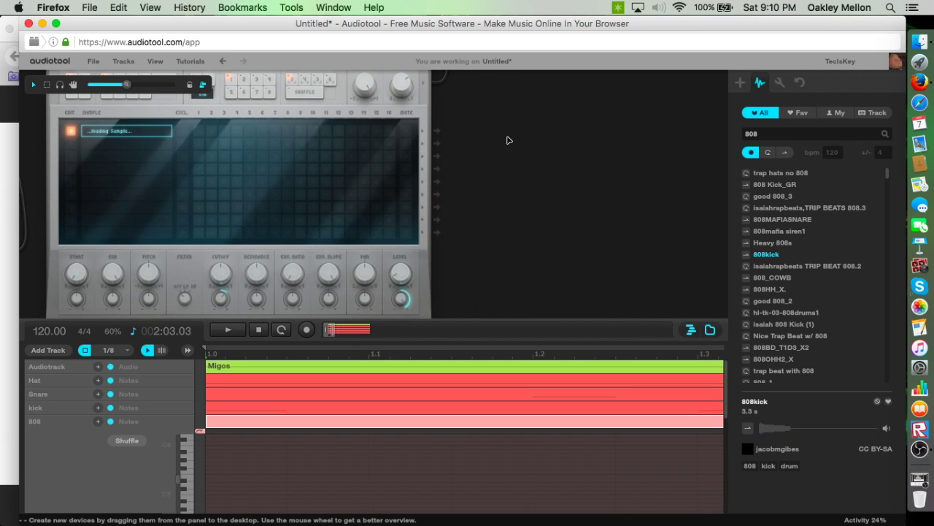
{"action": "scroll", "coordinate": [507, 125], "scroll_direction": "down", "scroll_amount": 5}
{"action": "left_click_drag", "start_coordinate": [560, 140], "coordinate": [579, 229]}
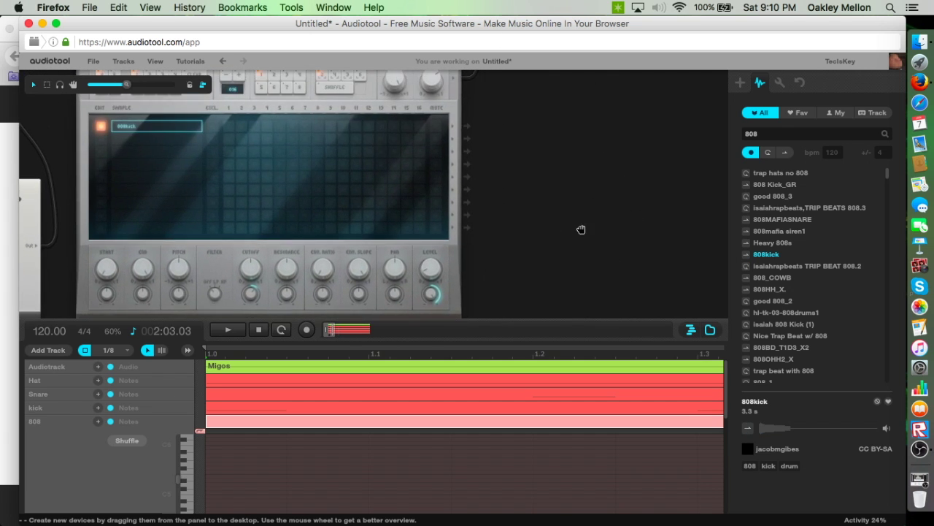
{"action": "left_click", "coordinate": [741, 84]}
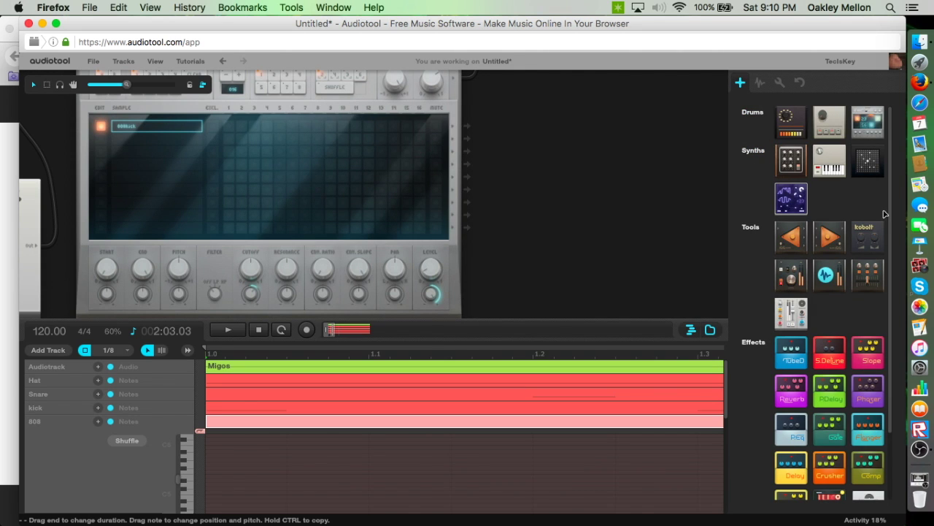
{"action": "scroll", "coordinate": [889, 189], "scroll_direction": "down", "scroll_amount": 3}
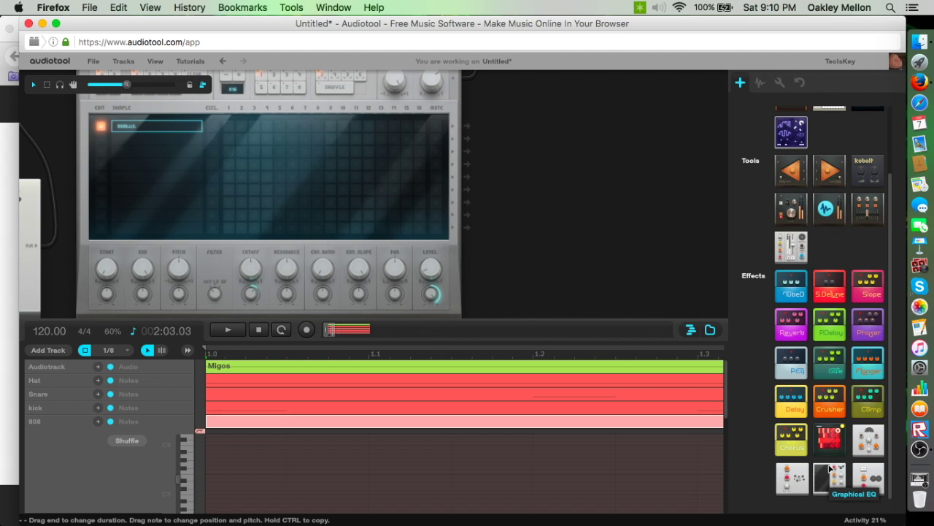
{"action": "left_click_drag", "start_coordinate": [828, 479], "coordinate": [500, 219]}
{"action": "scroll", "coordinate": [584, 255], "scroll_direction": "down", "scroll_amount": 3}
{"action": "left_click_drag", "start_coordinate": [567, 193], "coordinate": [669, 261]}
{"action": "left_click_drag", "start_coordinate": [512, 130], "coordinate": [615, 147]}
{"action": "left_click_drag", "start_coordinate": [432, 262], "coordinate": [409, 92]}
{"action": "left_click_drag", "start_coordinate": [571, 148], "coordinate": [424, 121]}
{"action": "right_click", "coordinate": [549, 276]}
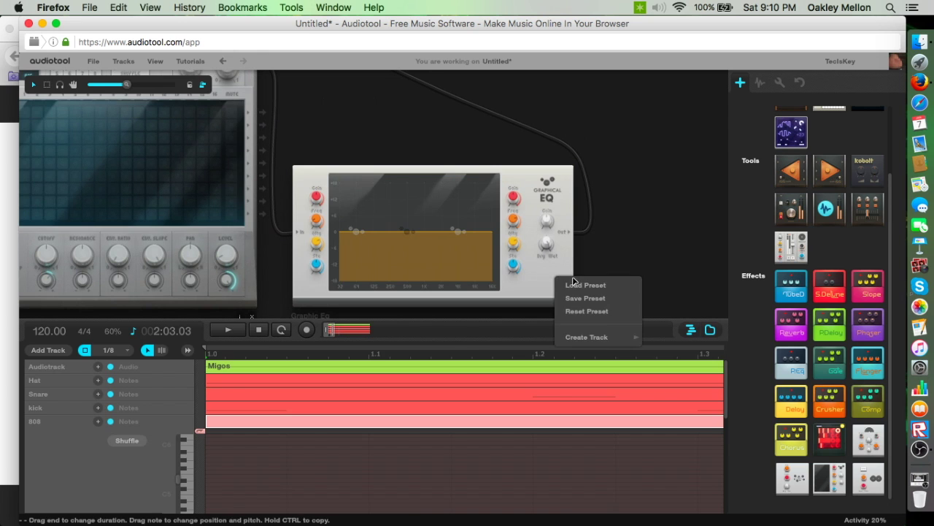
{"action": "left_click", "coordinate": [570, 281]}
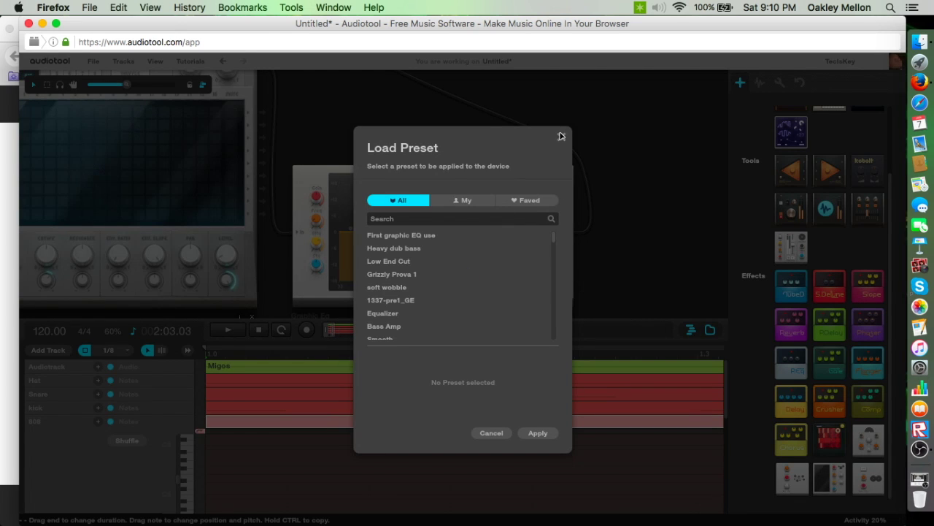
{"action": "left_click", "coordinate": [562, 135]}
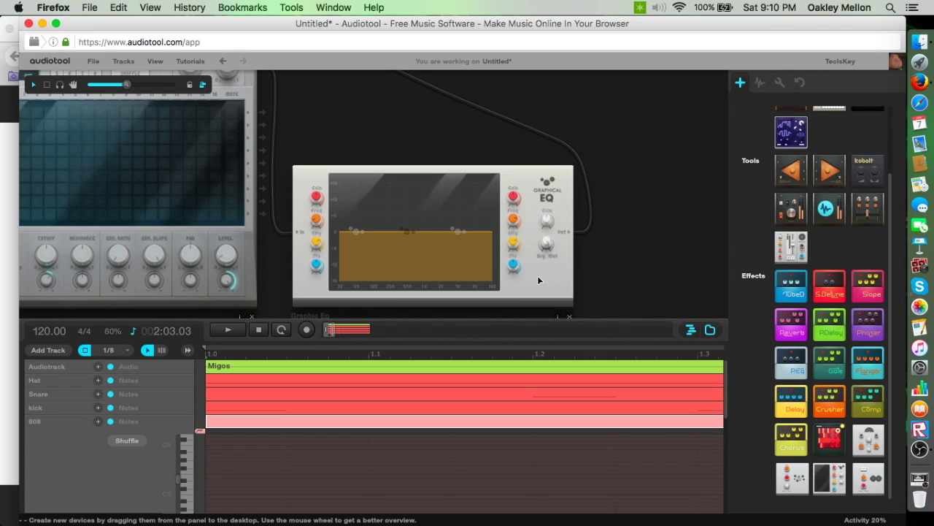
Find the Breezy Heavy Kicks preset and apply it to the Graphical EQ.
{"action": "right_click", "coordinate": [539, 279]}
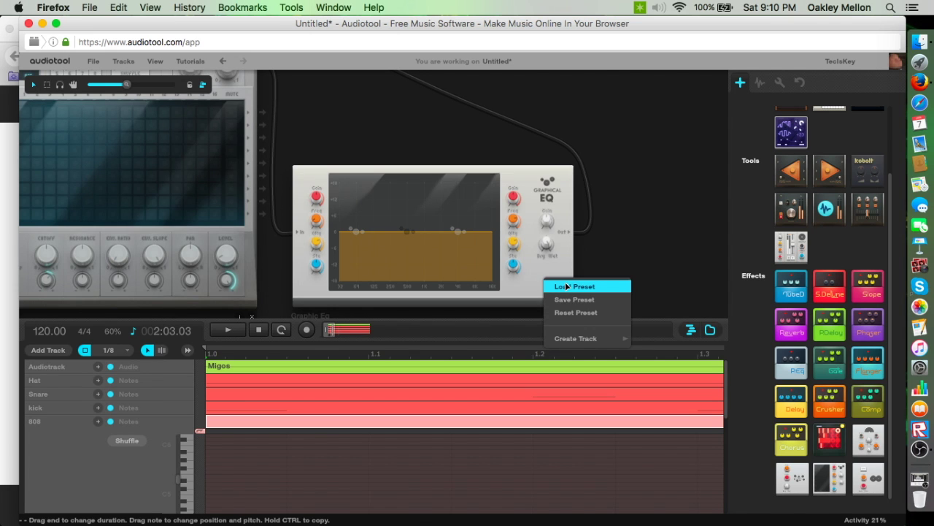
{"action": "left_click", "coordinate": [567, 286]}
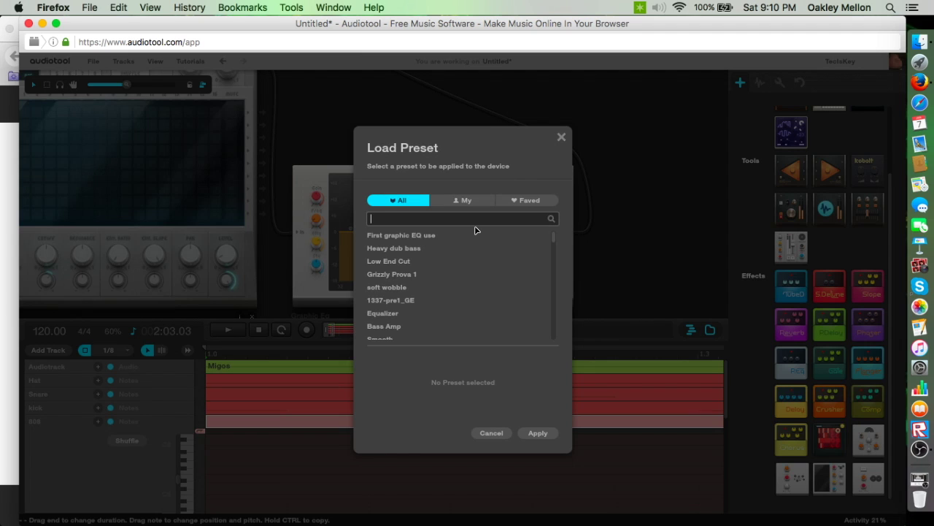
{"action": "type", "text": "breezy heavy kicks"}
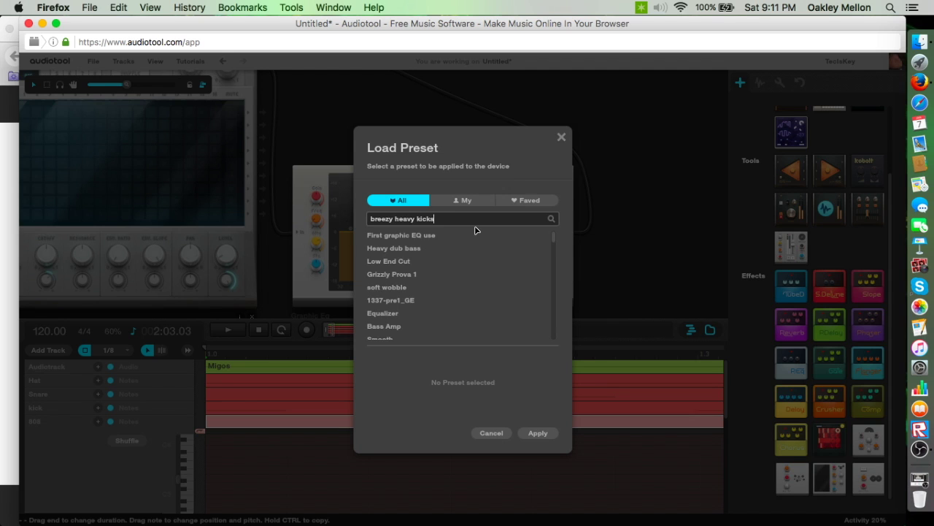
{"action": "key", "text": "Return"}
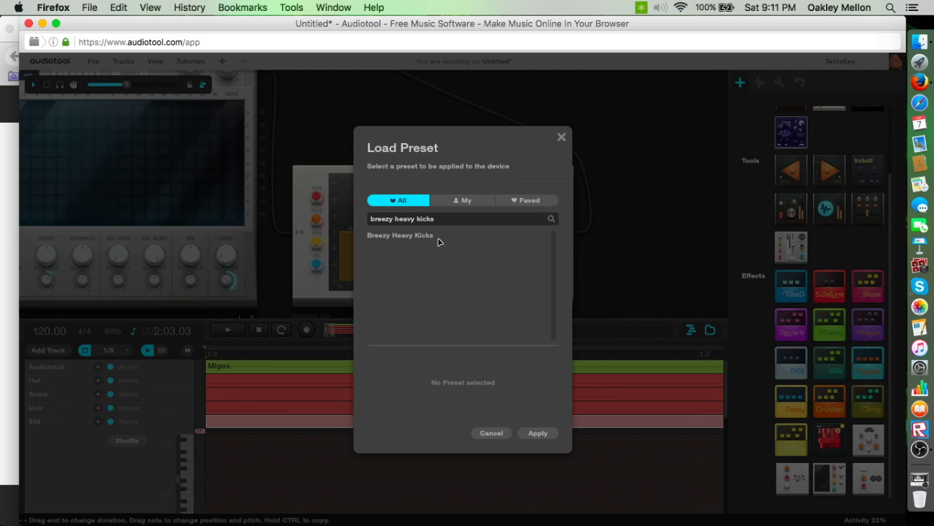
{"action": "left_click", "coordinate": [440, 238]}
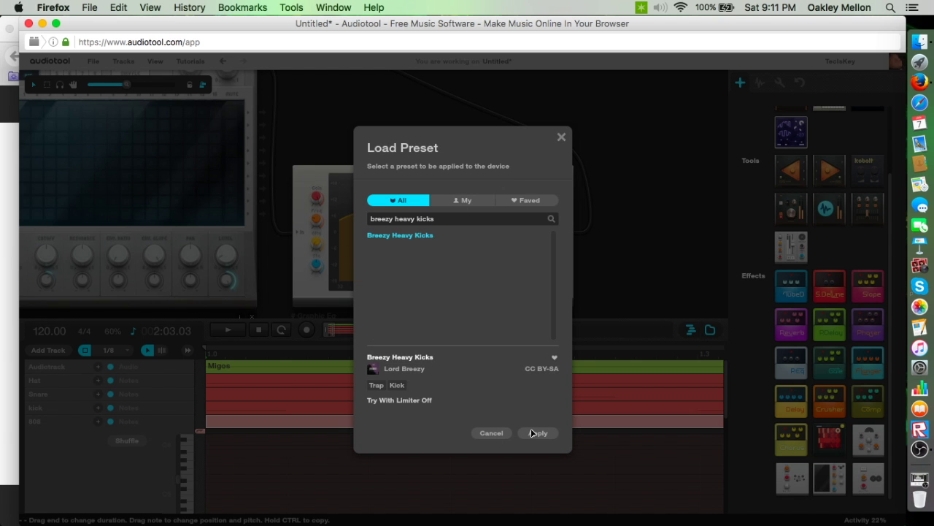
{"action": "left_click", "coordinate": [538, 432]}
Add 808 notes on one pitch row at bar 1 beats 1 and 3.5 and bar 2 beat 2, with the track playing.
{"action": "scroll", "coordinate": [625, 267], "scroll_direction": "down", "scroll_amount": 3}
{"action": "scroll", "coordinate": [633, 254], "scroll_direction": "right", "scroll_amount": 4}
{"action": "scroll", "coordinate": [618, 184], "scroll_direction": "left", "scroll_amount": 6}
{"action": "left_click_drag", "start_coordinate": [508, 166], "coordinate": [369, 136]}
{"action": "left_click_drag", "start_coordinate": [336, 316], "coordinate": [345, 231]}
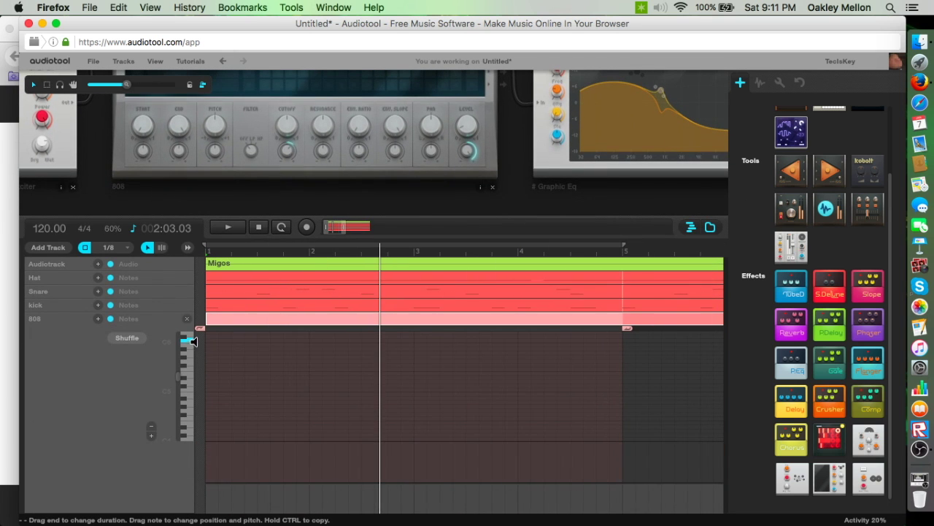
{"action": "double_click", "coordinate": [211, 340]}
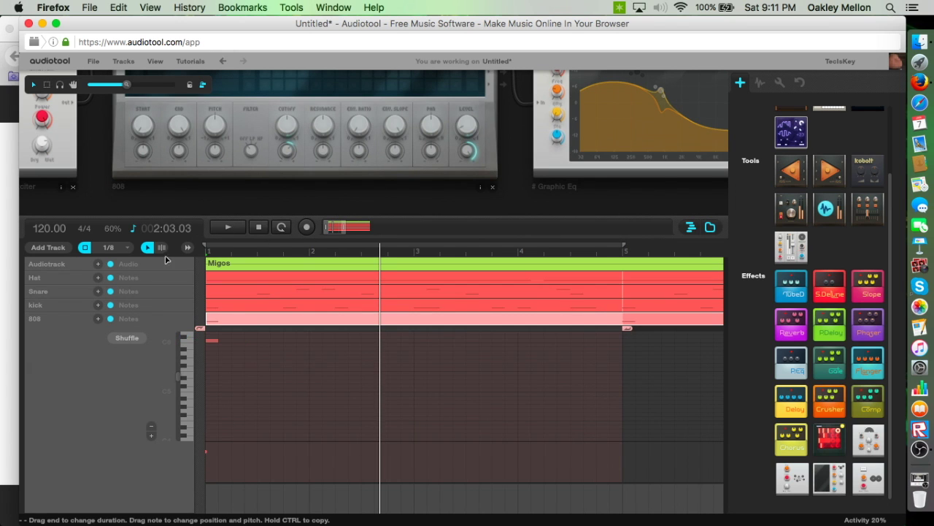
{"action": "left_click", "coordinate": [228, 227]}
{"action": "double_click", "coordinate": [276, 340]}
{"action": "double_click", "coordinate": [328, 340]}
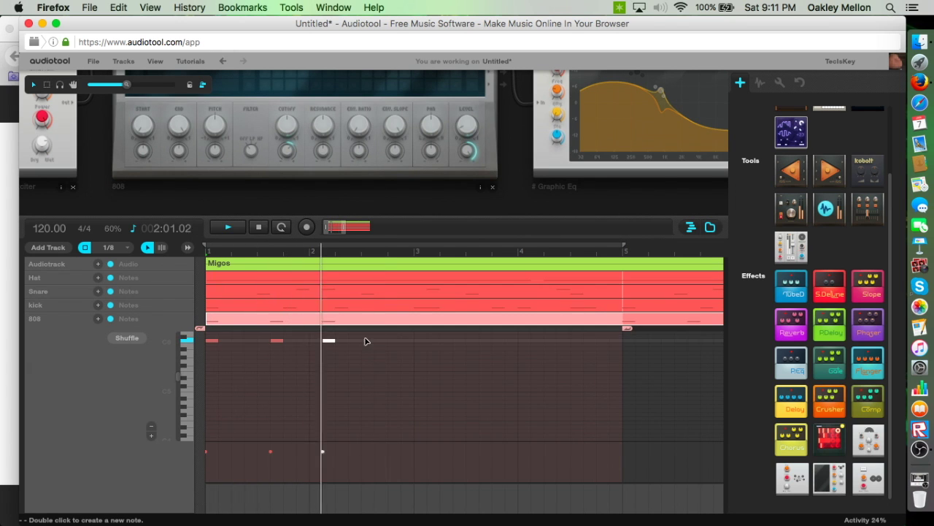
{"action": "left_click_drag", "start_coordinate": [341, 343], "coordinate": [353, 343]}
Add 808 notes on the first two eighths and beat 4 of bar 3 and beats 1, 3 and 3.5 of bar 4, and close the note editor.
{"action": "double_click", "coordinate": [420, 340]}
{"action": "double_click", "coordinate": [434, 340]}
{"action": "double_click", "coordinate": [498, 340]}
{"action": "double_click", "coordinate": [524, 341]}
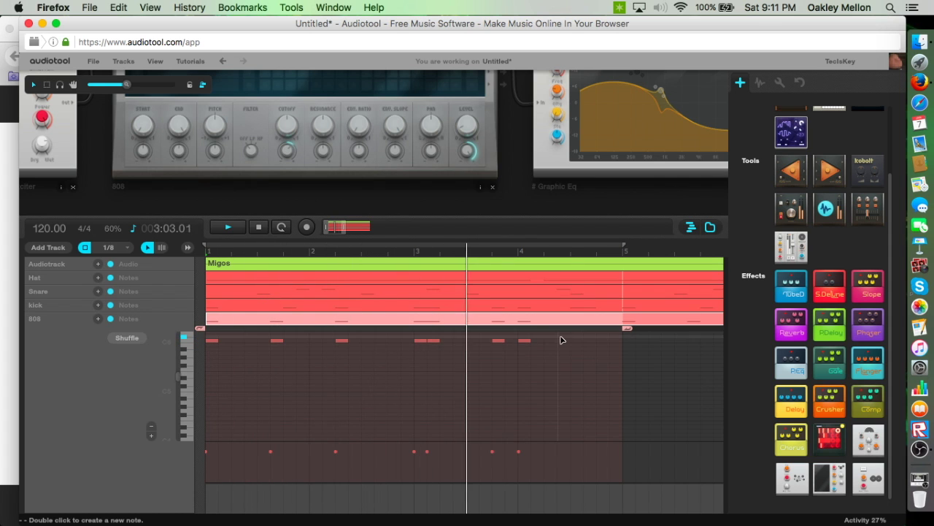
{"action": "double_click", "coordinate": [580, 342]}
{"action": "double_click", "coordinate": [591, 341]}
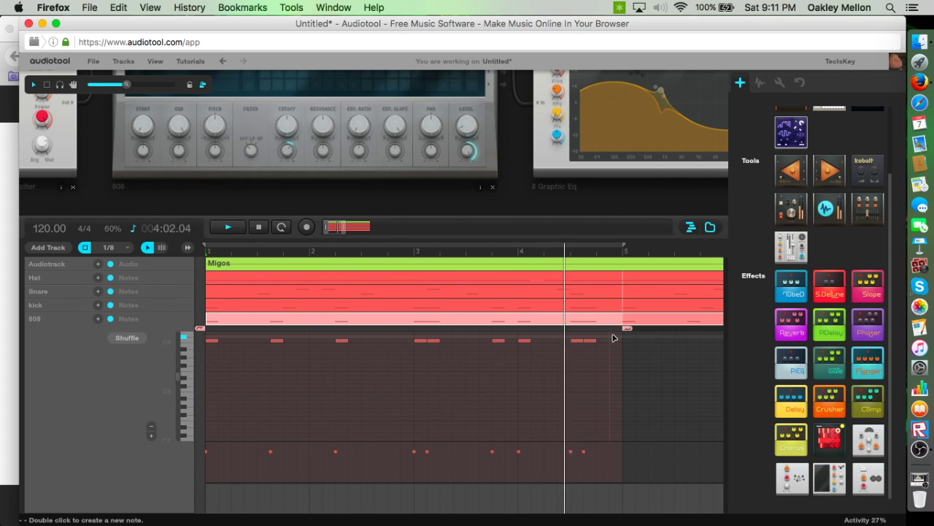
{"action": "double_click", "coordinate": [568, 322]}
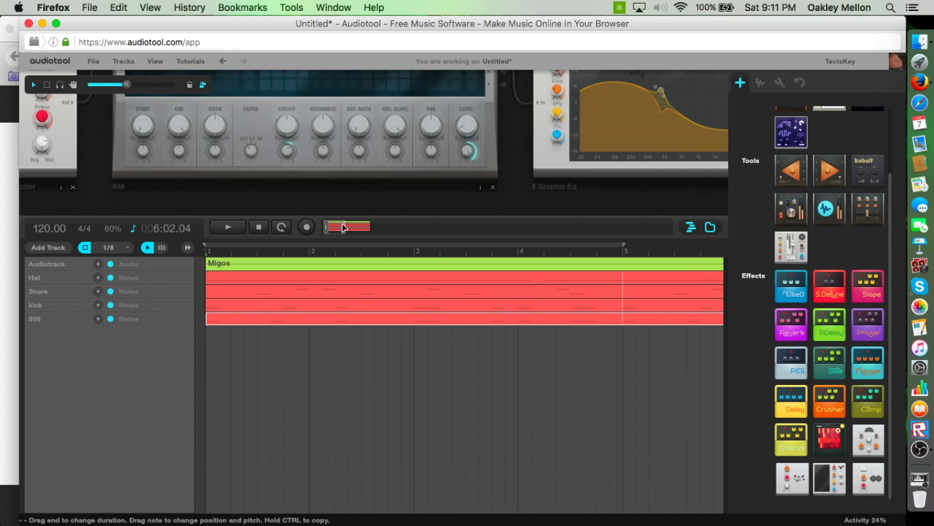
{"action": "left_click_drag", "start_coordinate": [345, 227], "coordinate": [397, 219]}
{"action": "scroll", "coordinate": [333, 154], "scroll_direction": "down", "scroll_amount": 5}
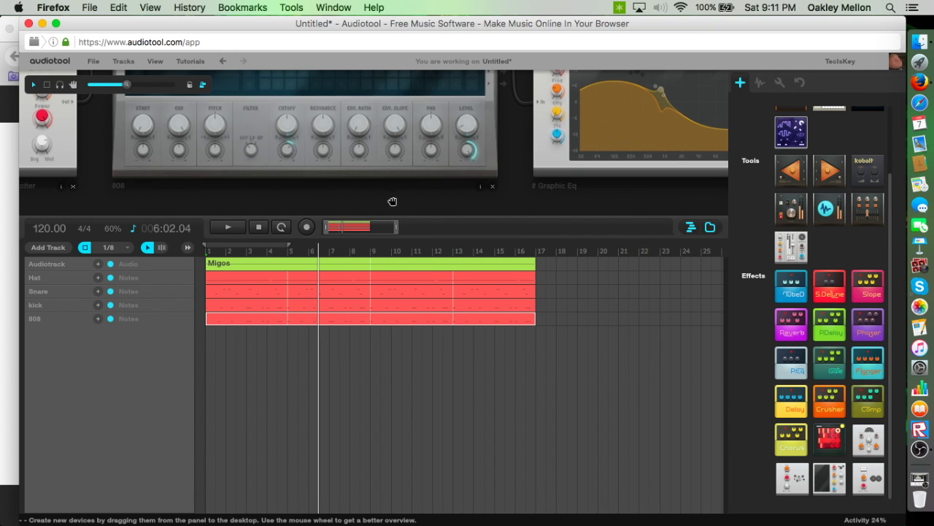
Search the sample library for bongo and load LSD Tribal house bongo3 into the third slot of the Snare Machiniste.
{"action": "scroll", "coordinate": [406, 167], "scroll_direction": "up", "scroll_amount": 4}
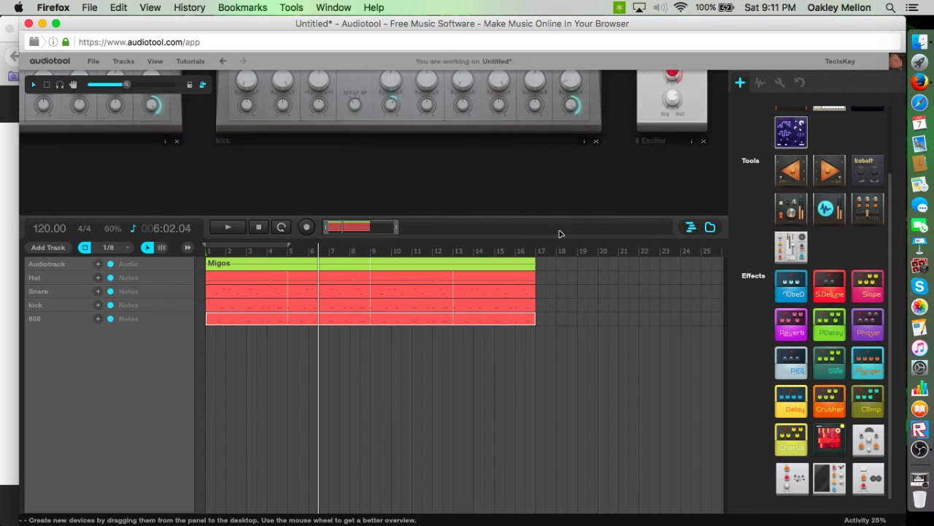
{"action": "left_click_drag", "start_coordinate": [285, 218], "coordinate": [284, 284]}
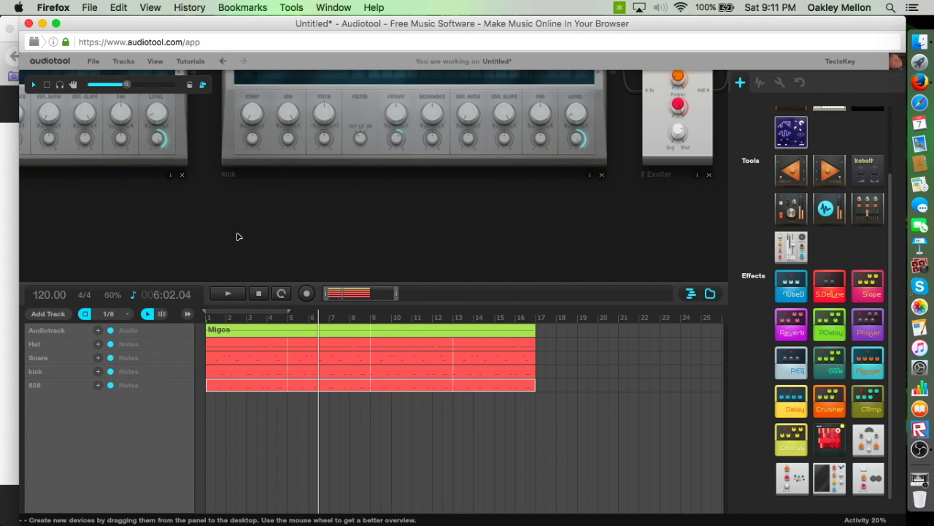
{"action": "scroll", "coordinate": [256, 229], "scroll_direction": "up", "scroll_amount": 3}
{"action": "scroll", "coordinate": [398, 125], "scroll_direction": "down", "scroll_amount": 5}
{"action": "left_click_drag", "start_coordinate": [508, 197], "coordinate": [765, 396]}
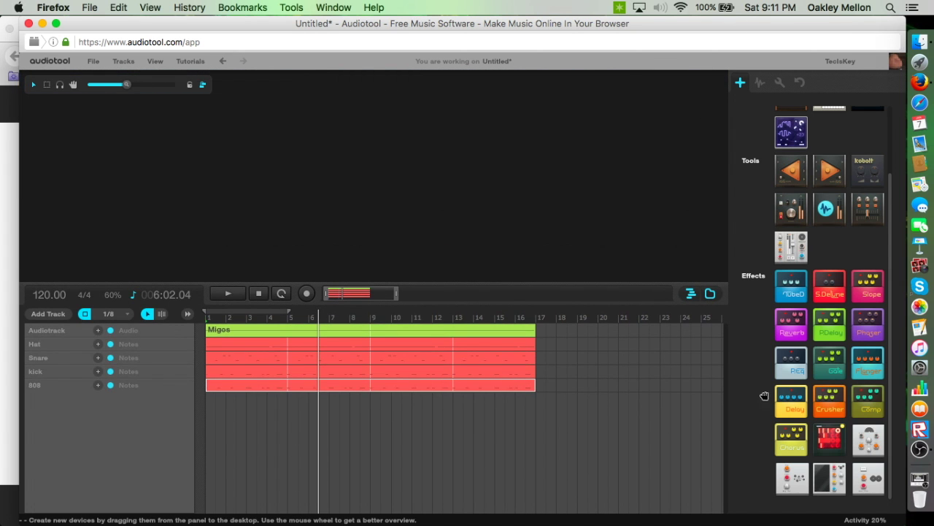
{"action": "left_click_drag", "start_coordinate": [277, 250], "coordinate": [137, 189]}
{"action": "left_click_drag", "start_coordinate": [530, 223], "coordinate": [1, 350]}
{"action": "left_click_drag", "start_coordinate": [128, 207], "coordinate": [117, 67]}
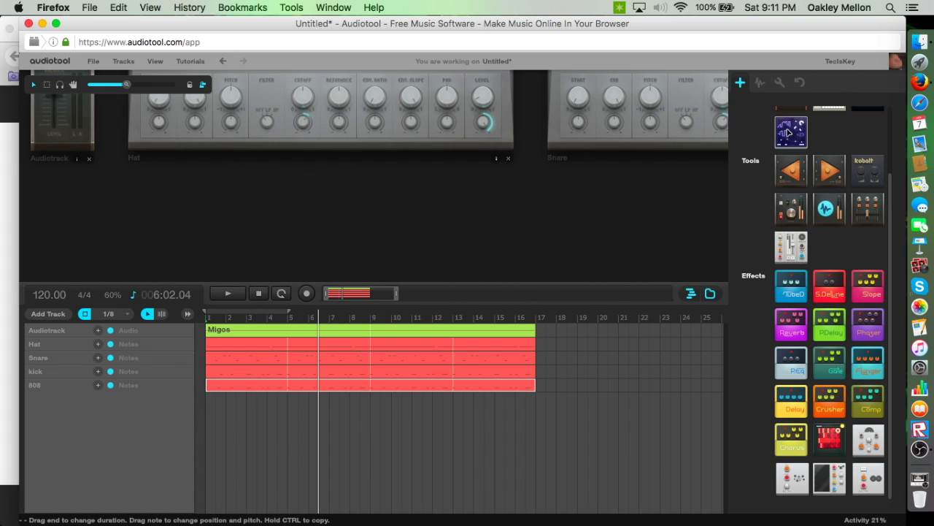
{"action": "scroll", "coordinate": [367, 260], "scroll_direction": "up", "scroll_amount": 2}
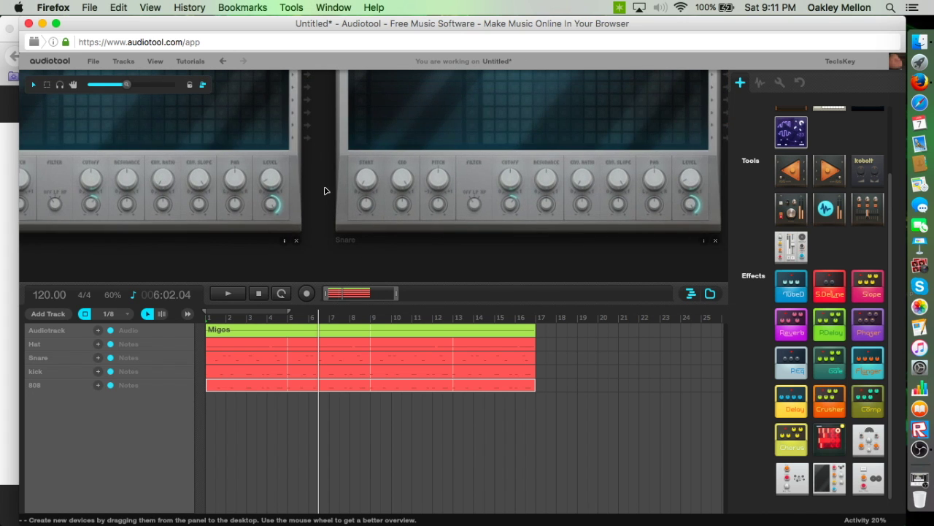
{"action": "left_click_drag", "start_coordinate": [326, 190], "coordinate": [293, 319]}
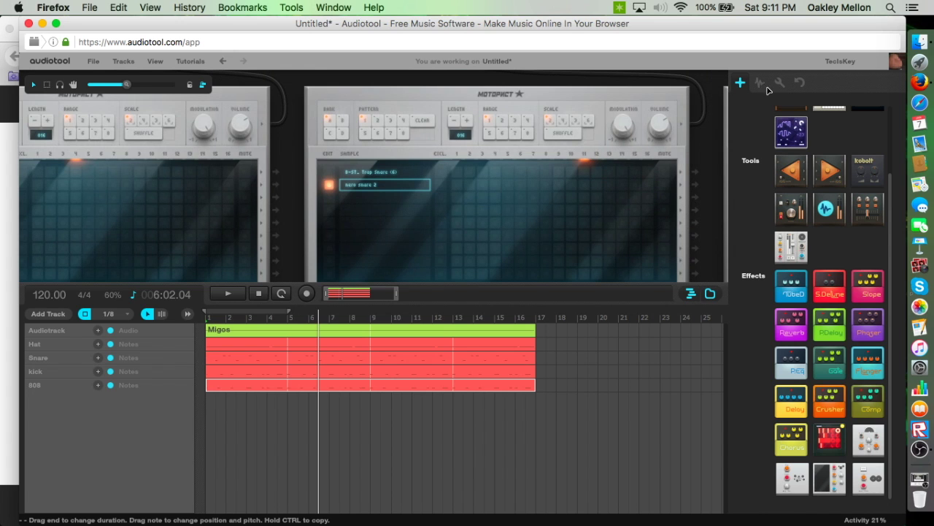
{"action": "left_click_drag", "start_coordinate": [714, 146], "coordinate": [673, 136]}
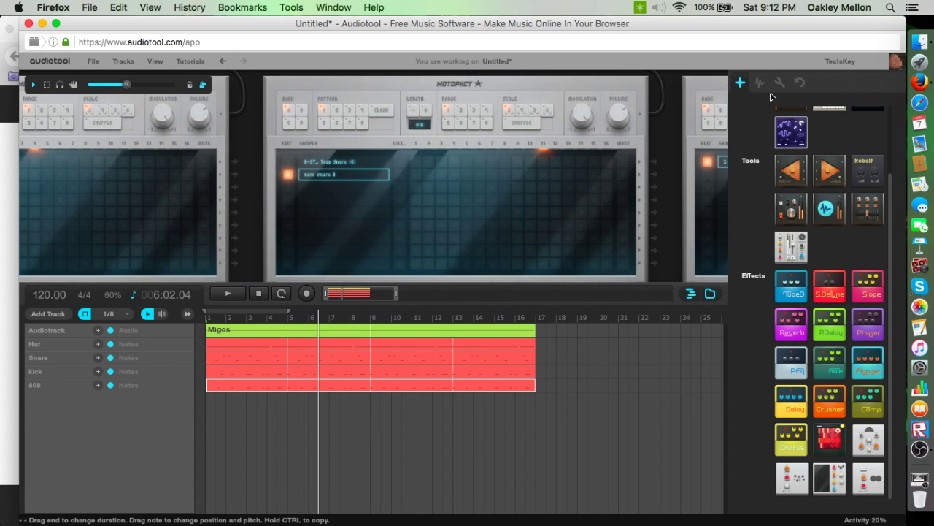
{"action": "left_click", "coordinate": [760, 83]}
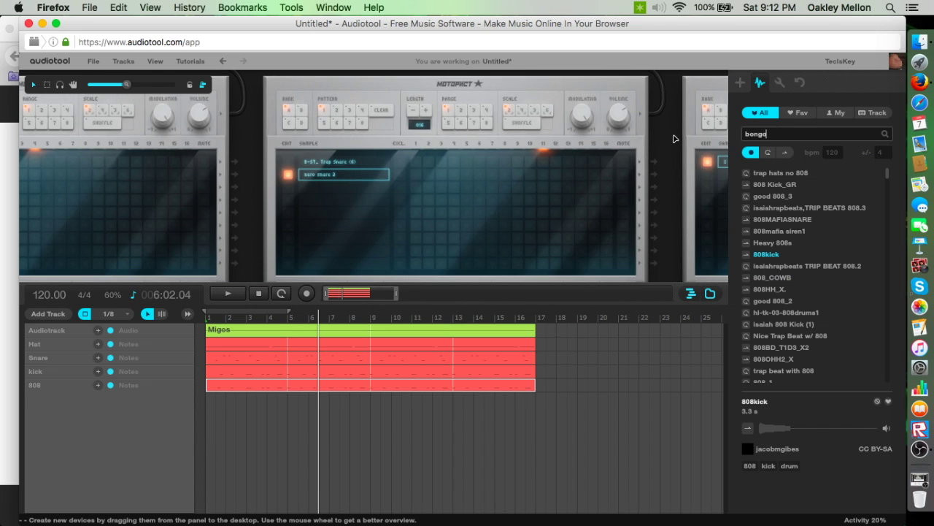
{"action": "key", "text": "Return"}
{"action": "left_click", "coordinate": [747, 254]}
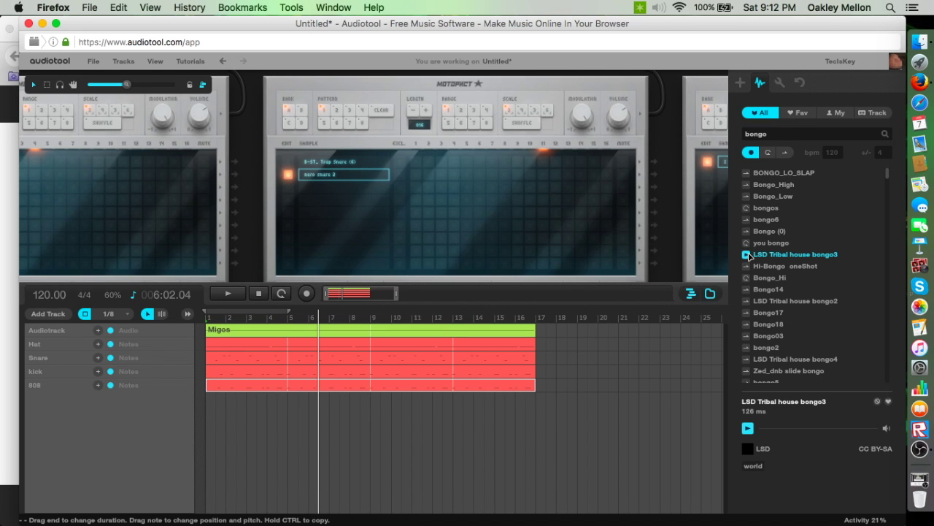
{"action": "left_click_drag", "start_coordinate": [776, 254], "coordinate": [332, 187]}
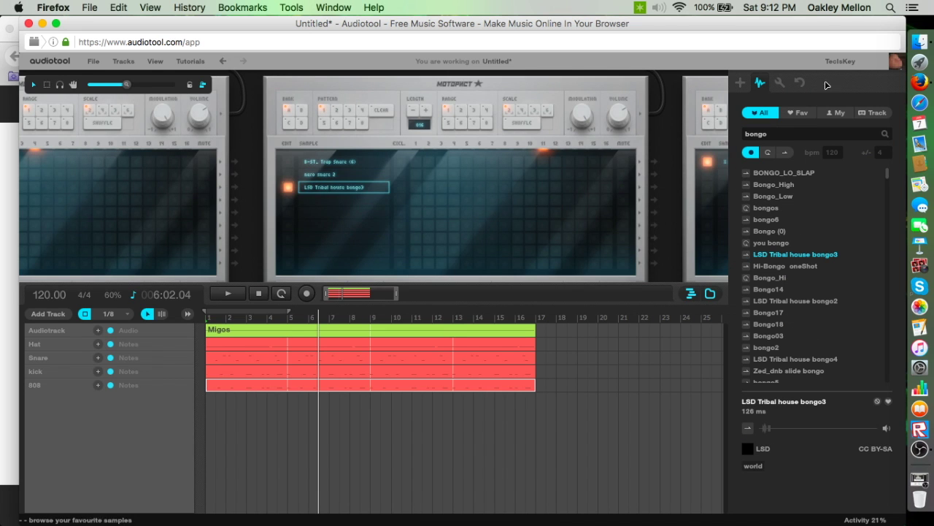
{"action": "left_click", "coordinate": [740, 83]}
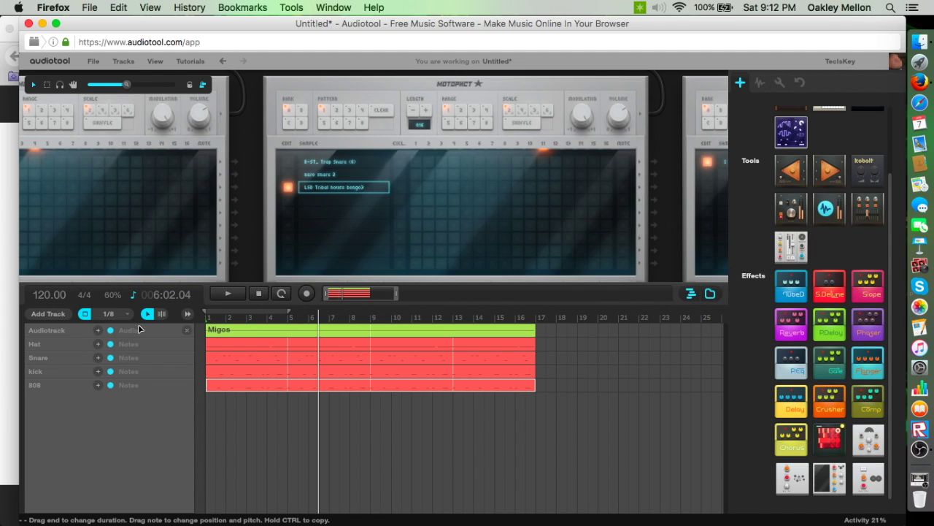
Open the Snare region and add bongo notes at bar 3 beat 4.5 and bar 4 beat 1.5, with the track playing.
{"action": "double_click", "coordinate": [222, 358]}
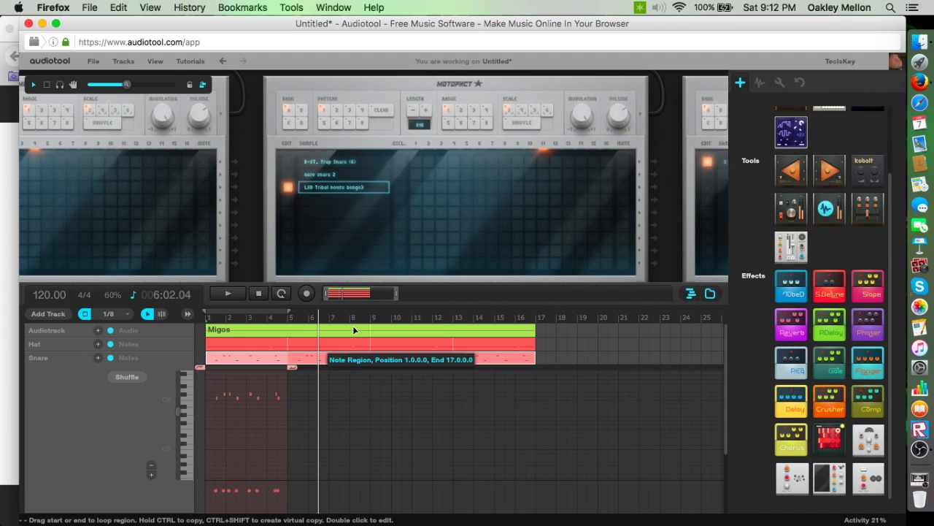
{"action": "left_click_drag", "start_coordinate": [398, 298], "coordinate": [344, 301]}
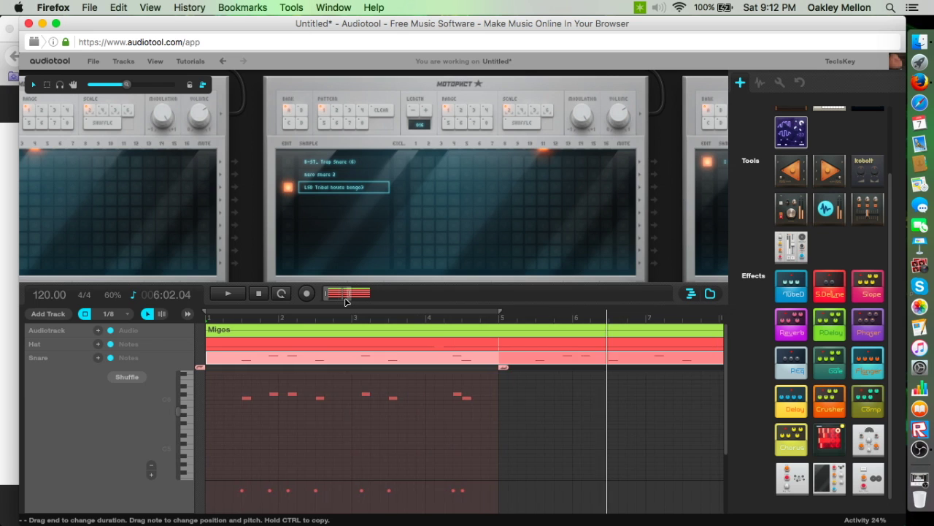
{"action": "scroll", "coordinate": [489, 394], "scroll_direction": "up", "scroll_amount": 3}
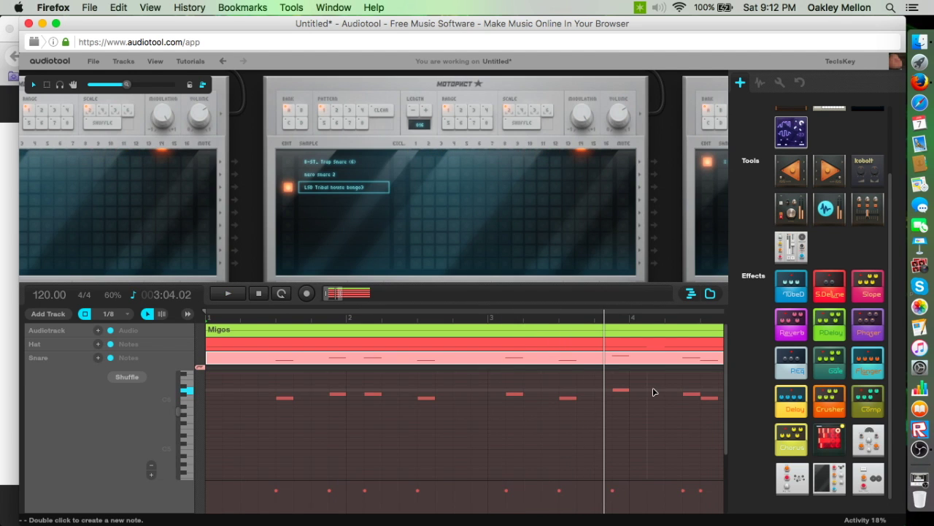
{"action": "double_click", "coordinate": [657, 390]}
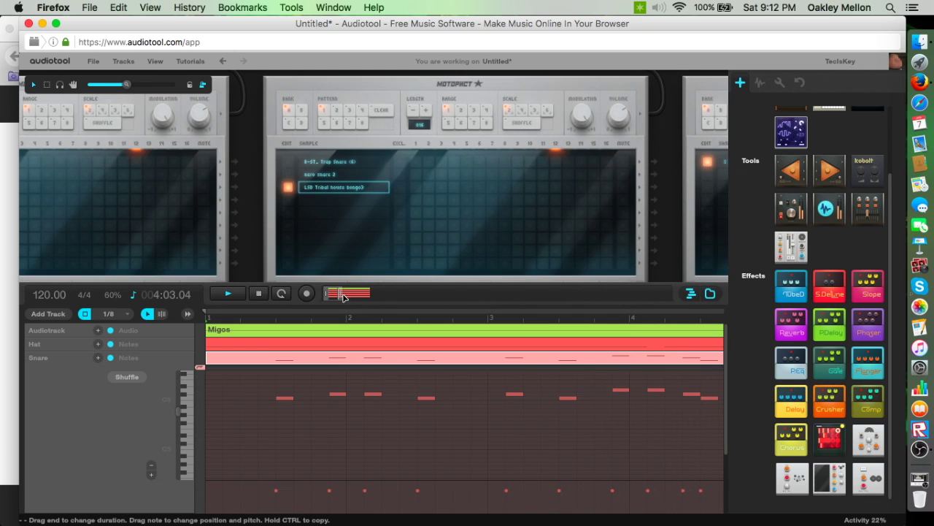
{"action": "scroll", "coordinate": [348, 293], "scroll_direction": "down", "scroll_amount": 3}
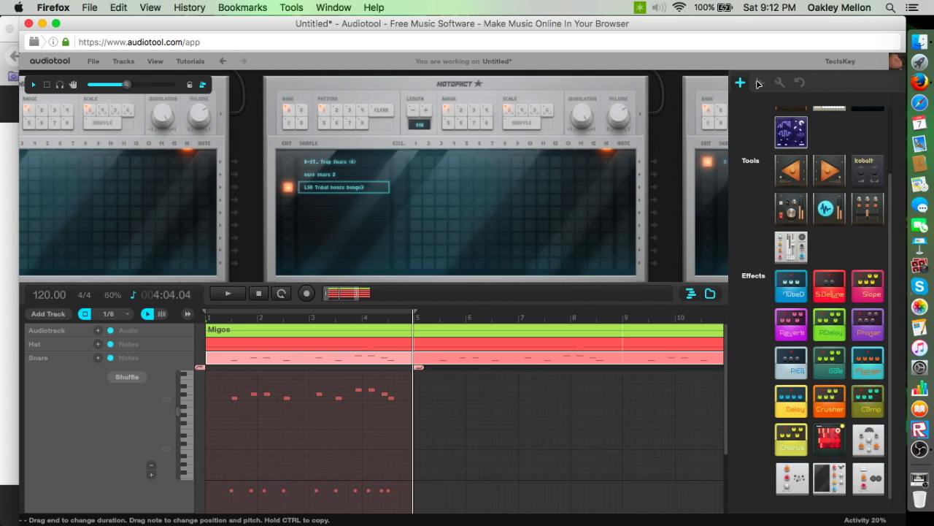
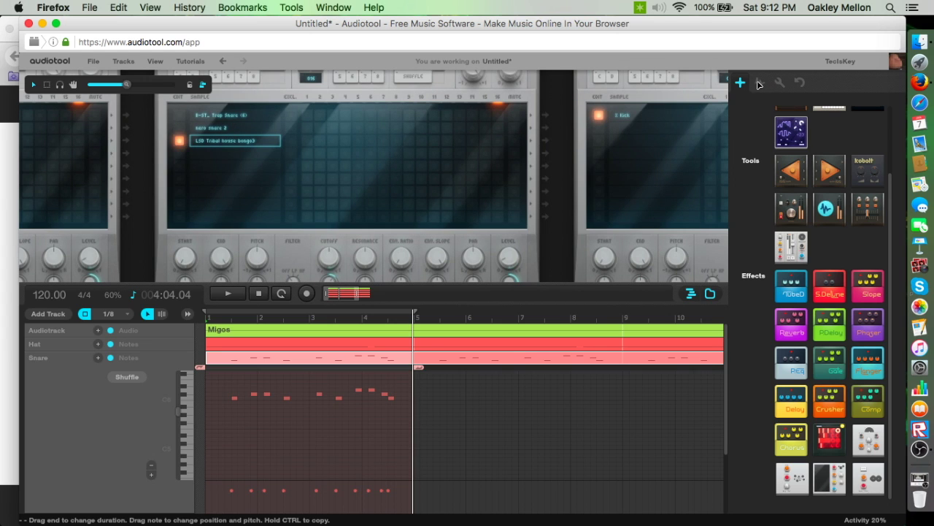
Preview the Bongo_High sample and load it into the Snare Machiniste in place of LSD Tribal house bongo3.
{"action": "right_click", "coordinate": [703, 122]}
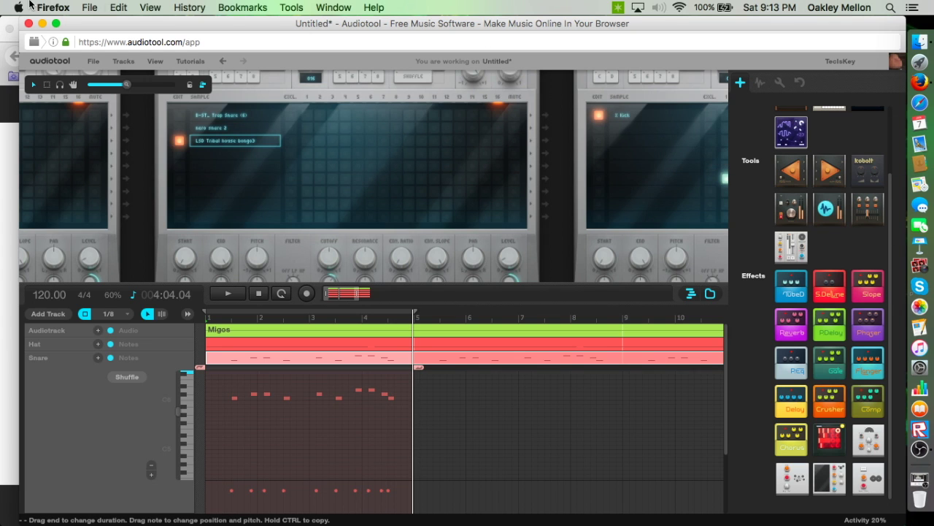
{"action": "scroll", "coordinate": [518, 197], "scroll_direction": "right", "scroll_amount": 5}
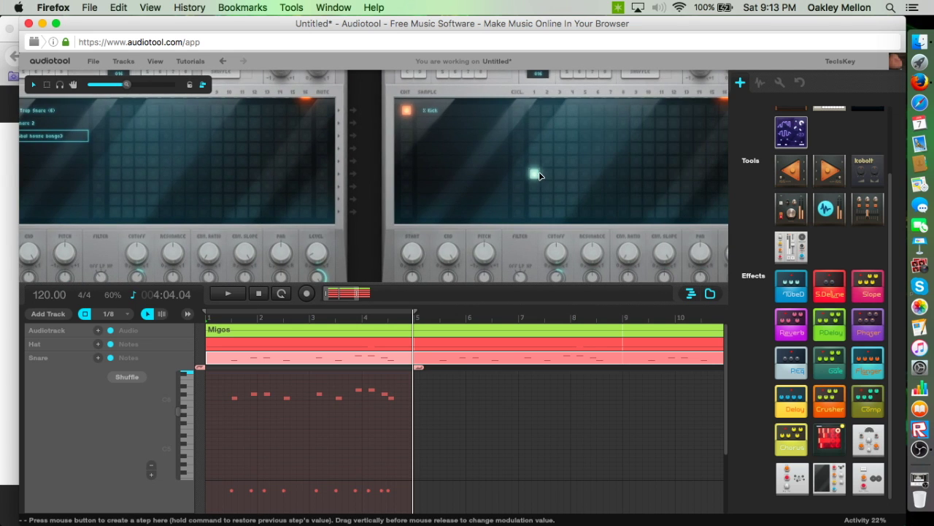
{"action": "left_click", "coordinate": [759, 83]}
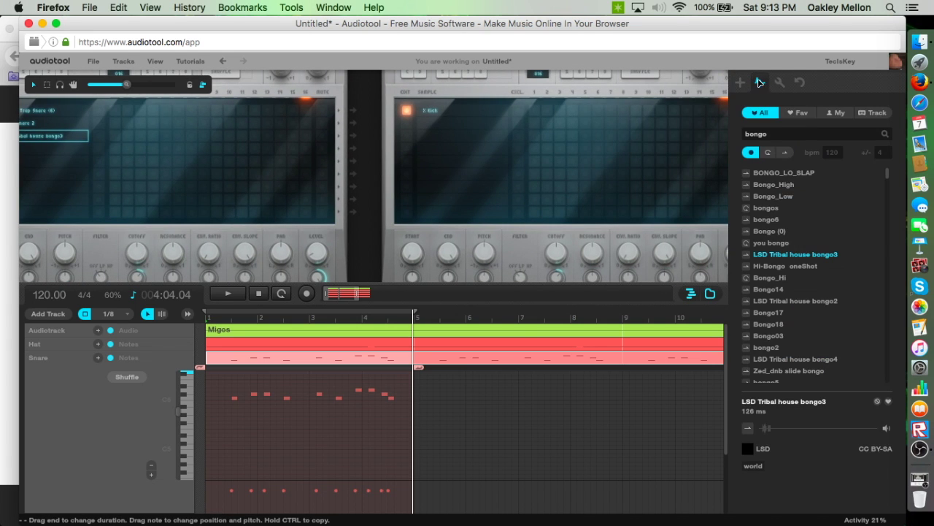
{"action": "left_click_drag", "start_coordinate": [364, 245], "coordinate": [320, 216]}
{"action": "left_click", "coordinate": [748, 186]}
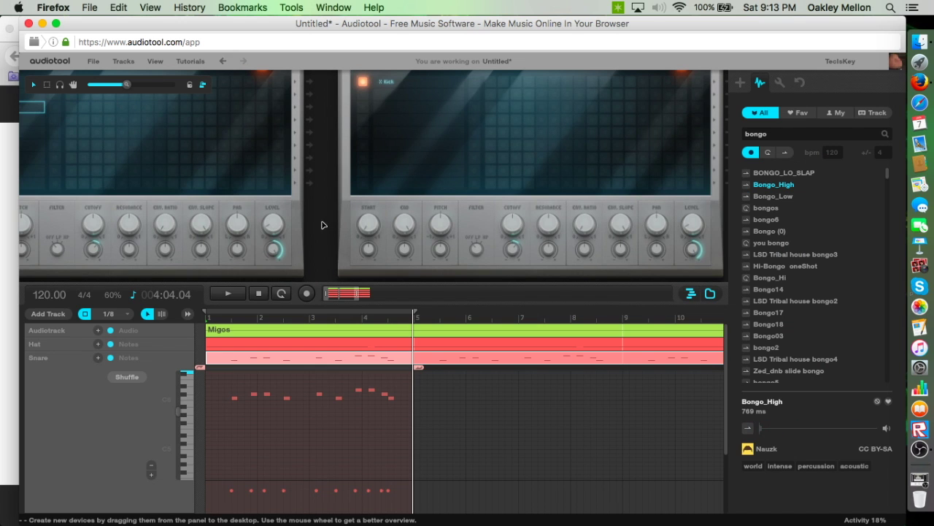
{"action": "scroll", "coordinate": [246, 242], "scroll_direction": "up", "scroll_amount": 3}
{"action": "left_click_drag", "start_coordinate": [687, 188], "coordinate": [451, 182]}
{"action": "scroll", "coordinate": [263, 271], "scroll_direction": "down", "scroll_amount": 3}
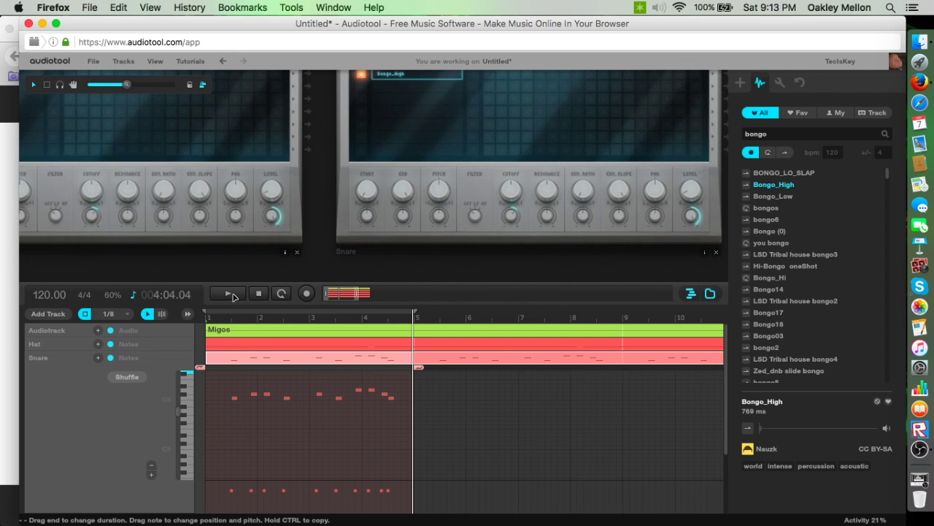
Play back the pattern with the new bongo sample, close the Snare note editor and stop playback.
{"action": "left_click_drag", "start_coordinate": [322, 218], "coordinate": [306, 278]}
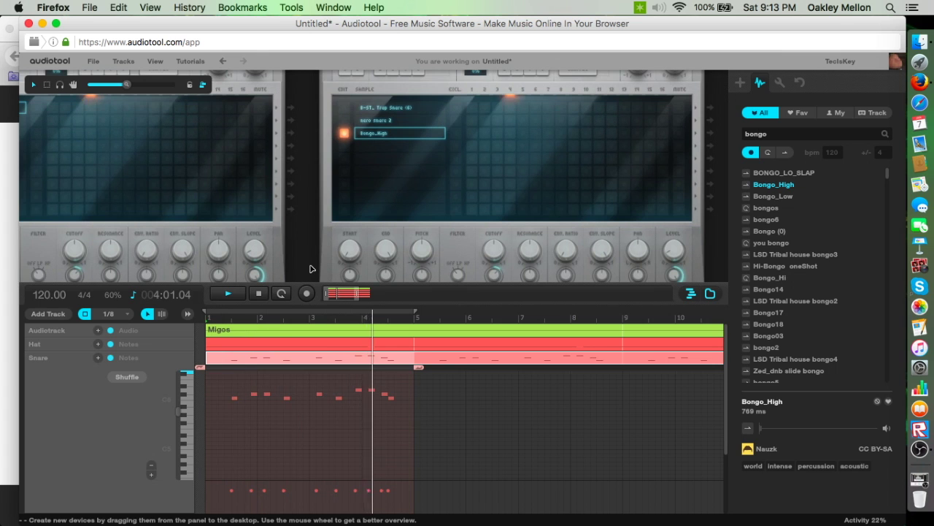
{"action": "double_click", "coordinate": [312, 352]}
{"action": "key", "text": "space"}
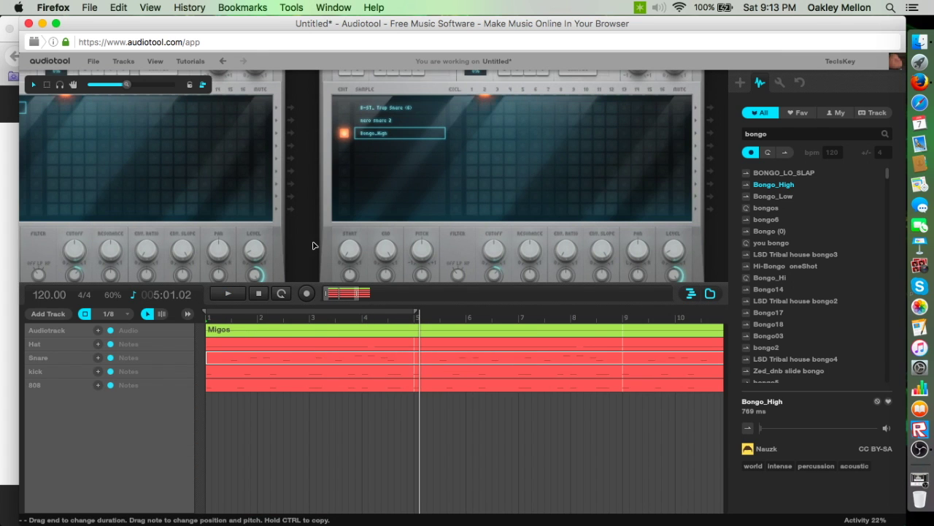
Check the Migos sample's tempo among the samples used in the track and set the project tempo to 132.
{"action": "left_click_drag", "start_coordinate": [311, 248], "coordinate": [324, 144]}
{"action": "left_click_drag", "start_coordinate": [358, 292], "coordinate": [375, 292]}
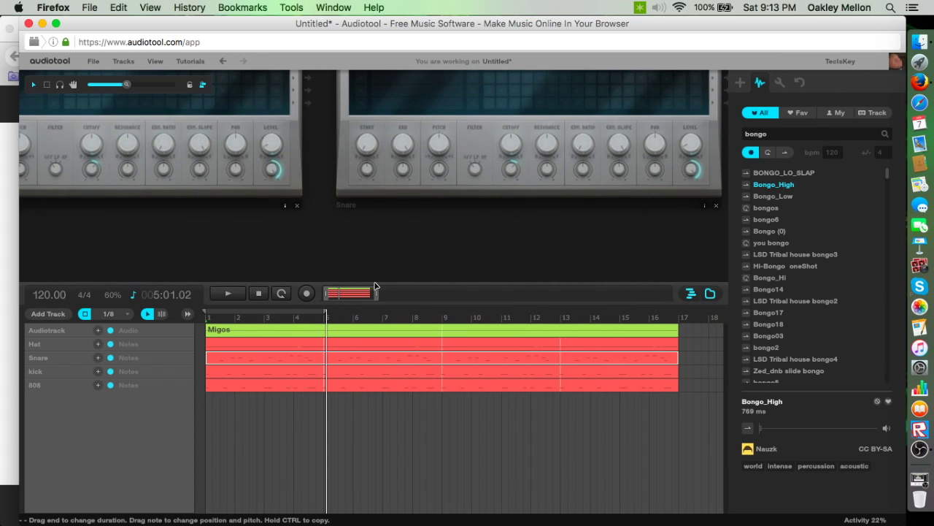
{"action": "left_click_drag", "start_coordinate": [270, 236], "coordinate": [521, 215]}
{"action": "left_click_drag", "start_coordinate": [148, 209], "coordinate": [705, 127]}
{"action": "left_click_drag", "start_coordinate": [338, 235], "coordinate": [633, 379]}
{"action": "left_click_drag", "start_coordinate": [499, 230], "coordinate": [81, 266]}
{"action": "left_click", "coordinate": [872, 112]}
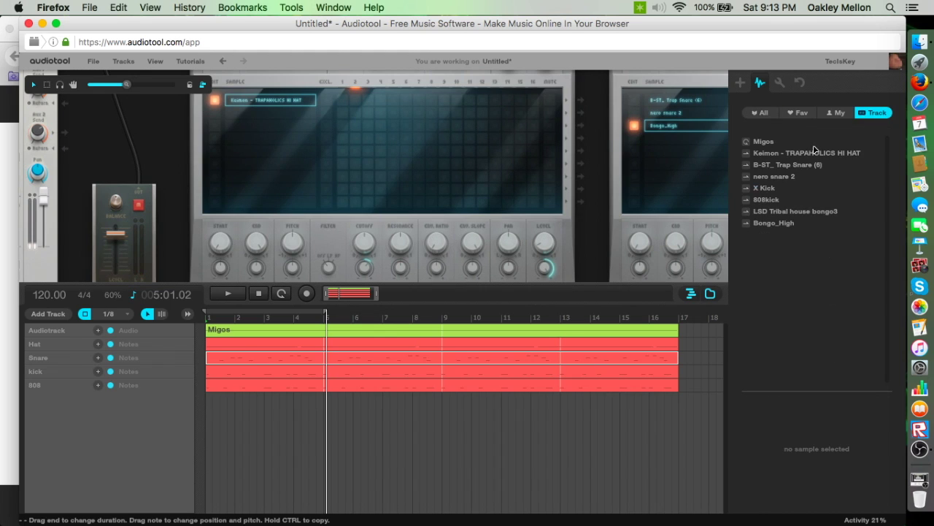
{"action": "left_click", "coordinate": [747, 142]}
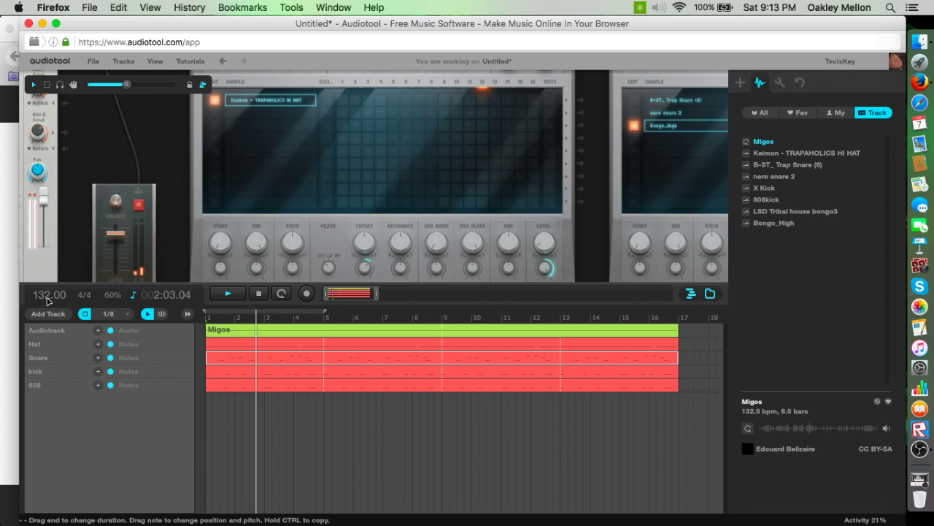
Look over the devices on the desktop, from the mixer through to the 808 Machiniste and its effect.
{"action": "scroll", "coordinate": [117, 170], "scroll_direction": "down", "scroll_amount": 3}
{"action": "scroll", "coordinate": [134, 183], "scroll_direction": "right", "scroll_amount": 5}
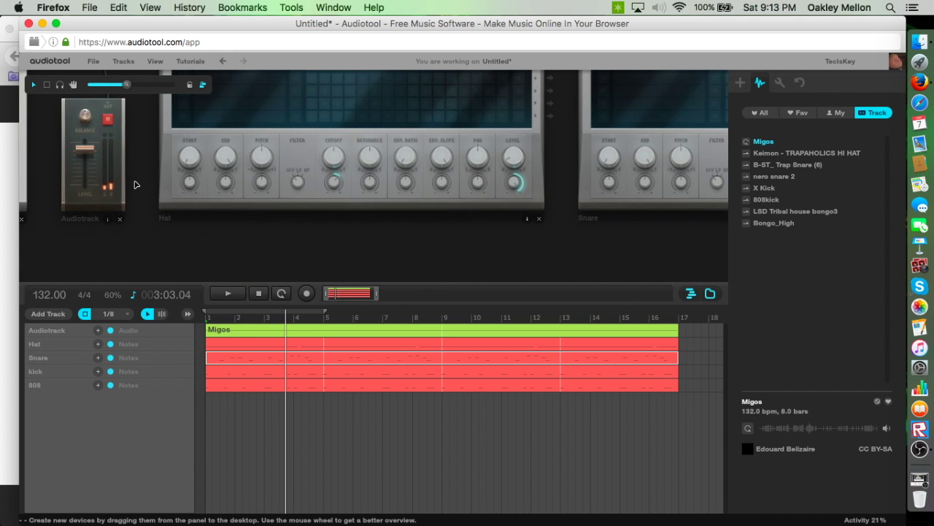
{"action": "left_click_drag", "start_coordinate": [246, 238], "coordinate": [637, 242]}
{"action": "left_click", "coordinate": [741, 83]}
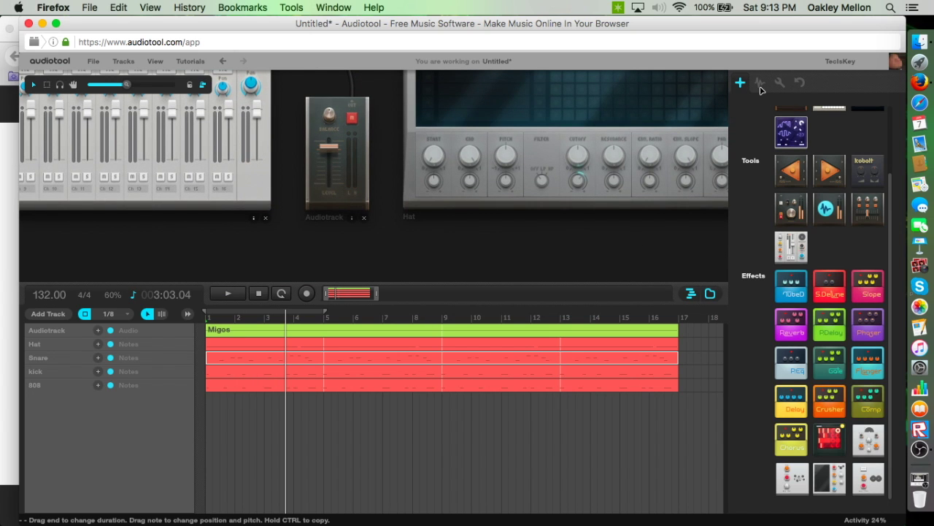
{"action": "left_click", "coordinate": [761, 84]}
{"action": "left_click_drag", "start_coordinate": [617, 238], "coordinate": [98, 306]}
{"action": "left_click_drag", "start_coordinate": [282, 213], "coordinate": [79, 266]}
{"action": "left_click_drag", "start_coordinate": [514, 220], "coordinate": [81, 189]}
{"action": "left_click_drag", "start_coordinate": [571, 129], "coordinate": [18, 141]}
{"action": "left_click_drag", "start_coordinate": [691, 94], "coordinate": [564, 183]}
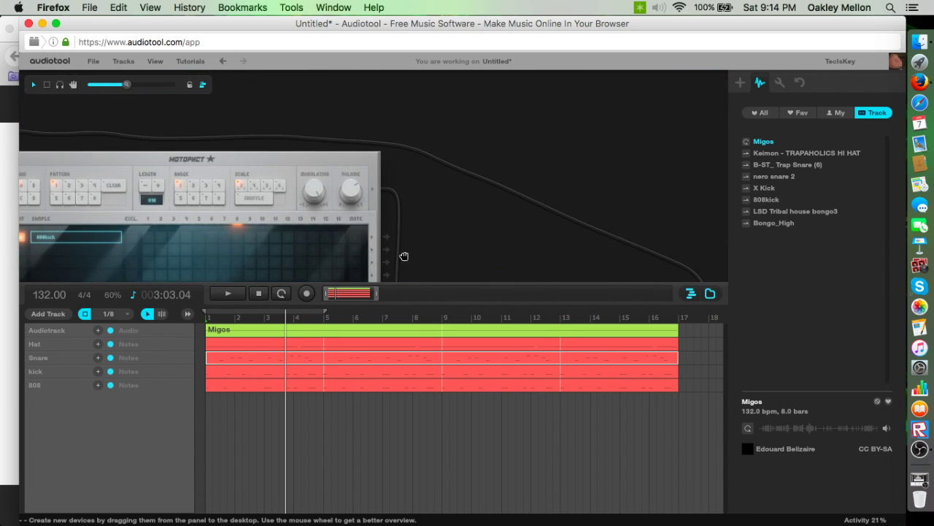
Search all samples for hat, preview DRAUDIO hat1 and load it into the fourth slot of the Snare Machiniste.
{"action": "left_click_drag", "start_coordinate": [404, 256], "coordinate": [899, 130]}
{"action": "left_click_drag", "start_coordinate": [411, 156], "coordinate": [894, 203]}
{"action": "left_click_drag", "start_coordinate": [443, 202], "coordinate": [600, 145]}
{"action": "left_click", "coordinate": [798, 113]}
{"action": "left_click", "coordinate": [822, 139]}
{"action": "type", "text": "hat"}
{"action": "left_click", "coordinate": [761, 113]}
{"action": "key", "text": "BackSpace"}
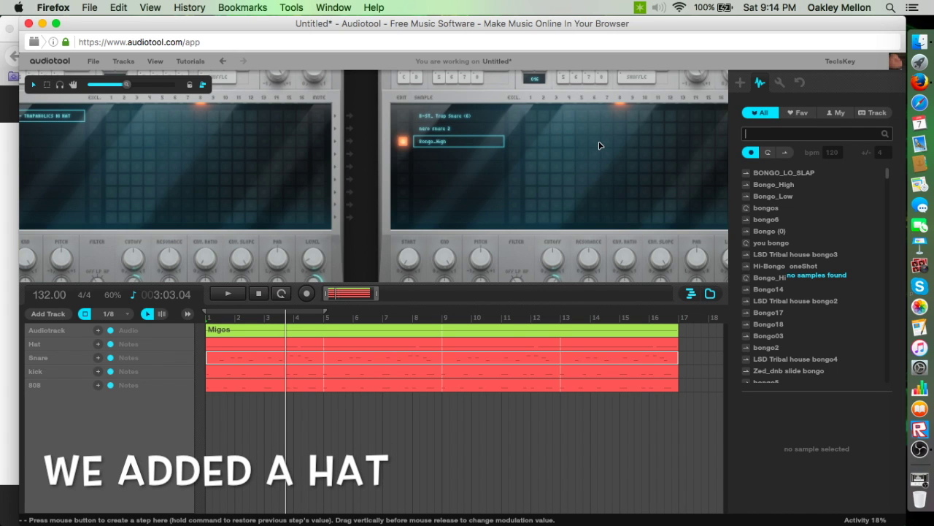
{"action": "type", "text": "hat"}
{"action": "scroll", "coordinate": [840, 256], "scroll_direction": "down", "scroll_amount": 5}
{"action": "left_click", "coordinate": [747, 301]}
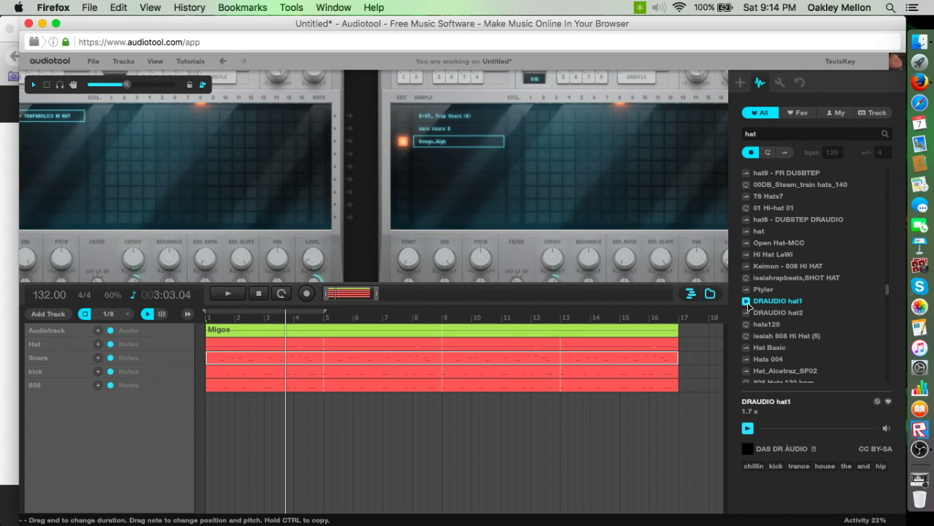
{"action": "left_click_drag", "start_coordinate": [532, 221], "coordinate": [527, 219]}
Open the Snare region and add D#-6 hat notes on beat 4 of bars 2 and 4, with the track playing.
{"action": "double_click", "coordinate": [246, 358]}
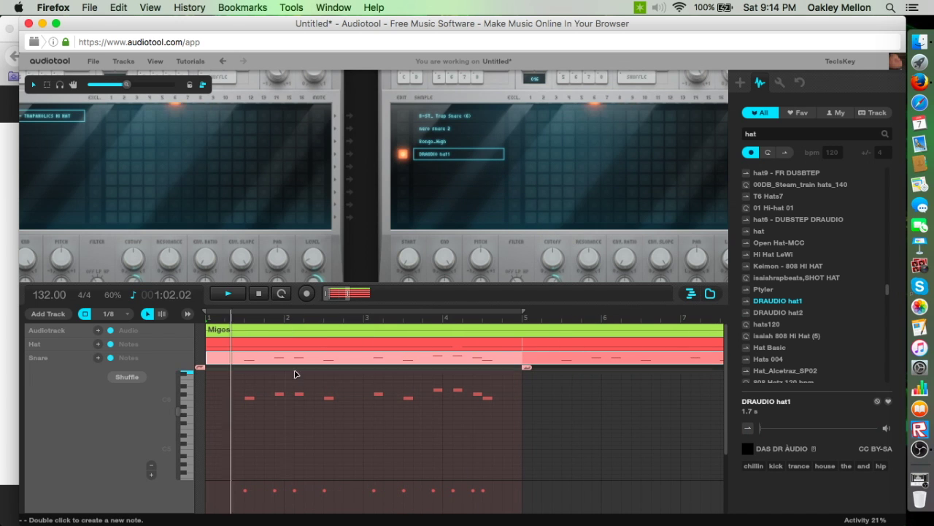
{"action": "double_click", "coordinate": [344, 386]}
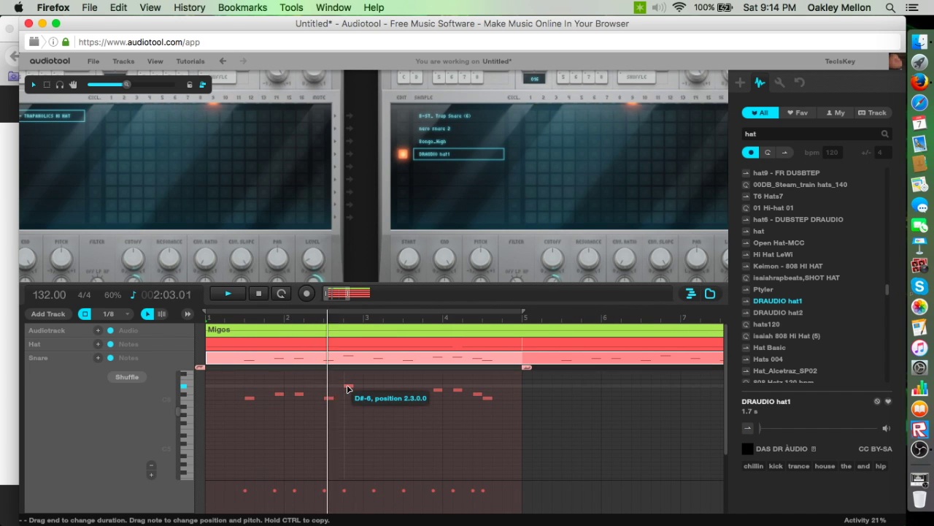
{"action": "double_click", "coordinate": [504, 382]}
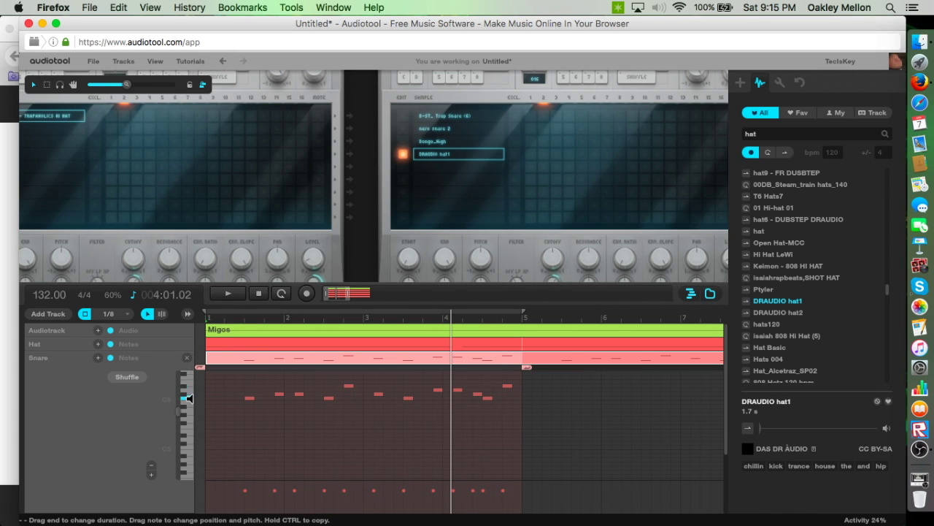
Close the Snare region and lower the faders of mixer channels 2 and 3 while playing the track.
{"action": "left_click", "coordinate": [229, 295]}
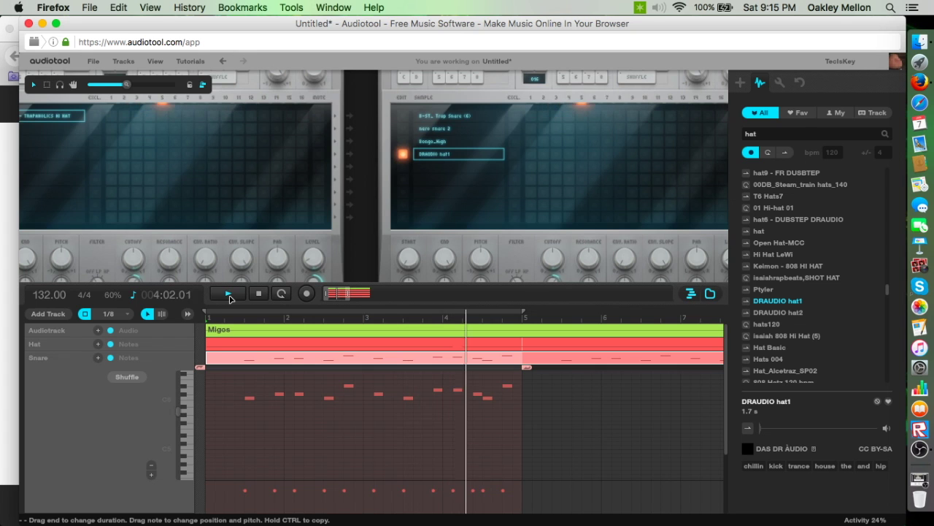
{"action": "left_click", "coordinate": [267, 358]}
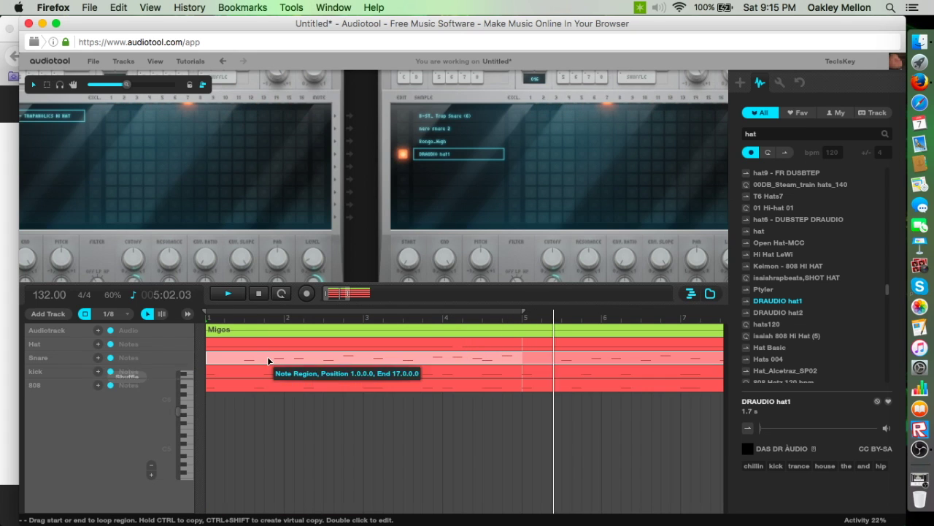
{"action": "scroll", "coordinate": [680, 182], "scroll_direction": "down", "scroll_amount": 3}
{"action": "left_click_drag", "start_coordinate": [139, 203], "coordinate": [484, 246]}
{"action": "left_click_drag", "start_coordinate": [167, 158], "coordinate": [177, 217]}
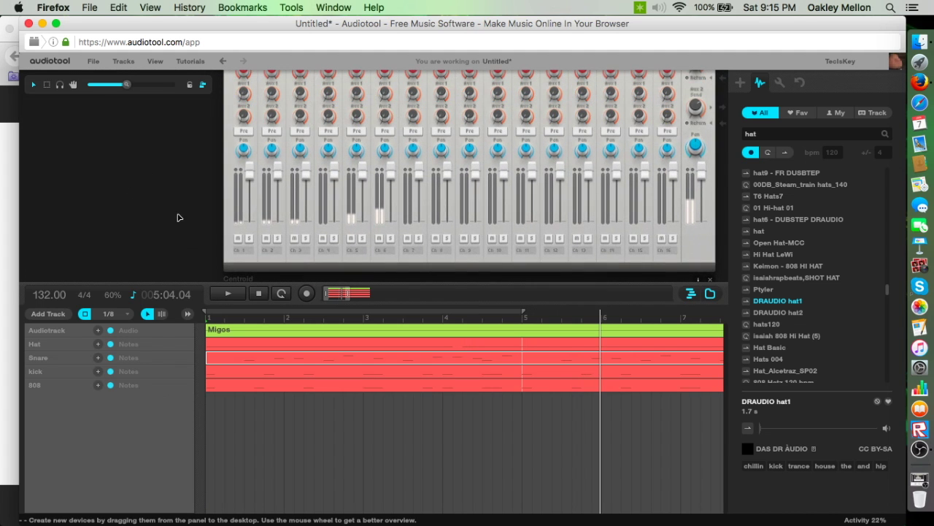
{"action": "left_click", "coordinate": [228, 295]}
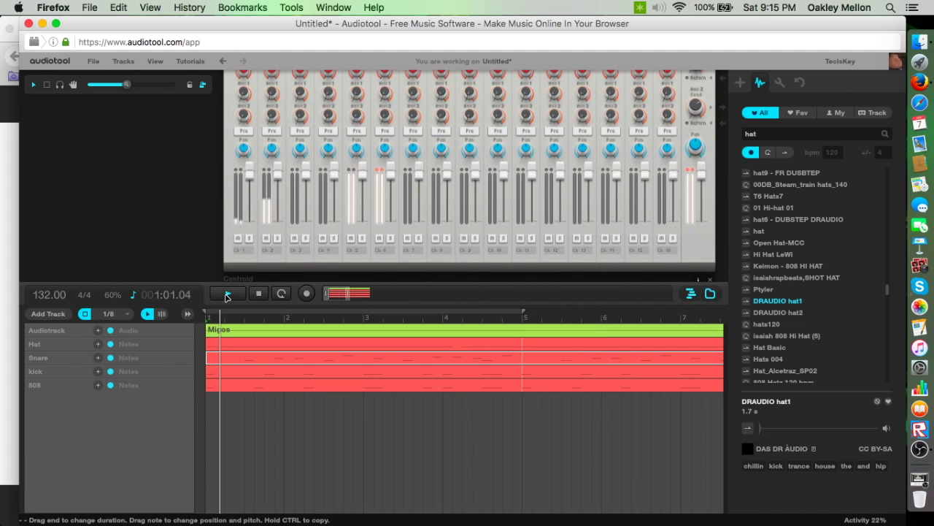
{"action": "left_click_drag", "start_coordinate": [276, 190], "coordinate": [277, 192]}
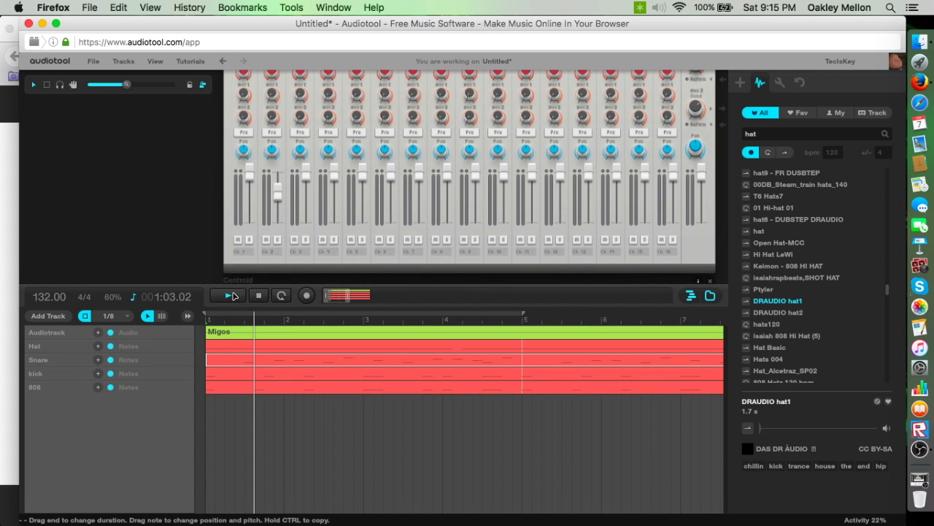
{"action": "left_click", "coordinate": [233, 295]}
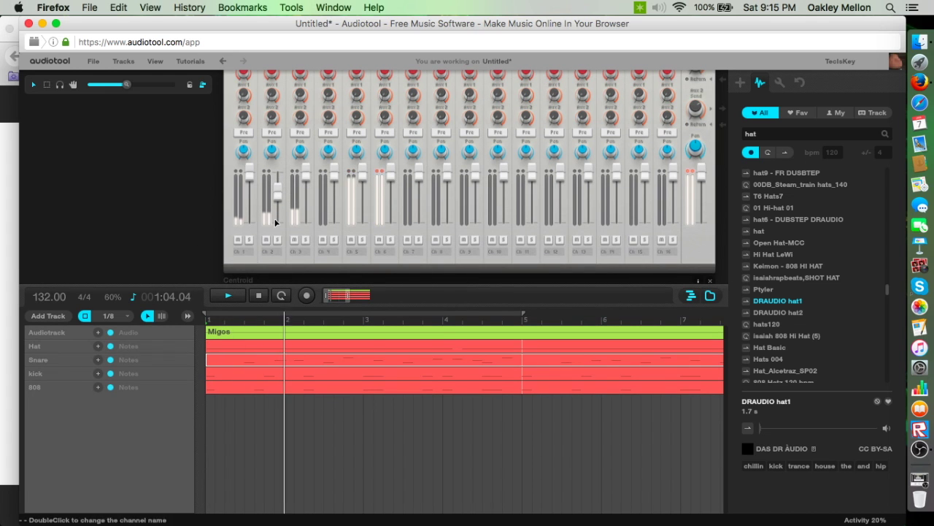
{"action": "mouse_move", "coordinate": [305, 178]}
{"action": "left_click_drag", "start_coordinate": [304, 178], "coordinate": [304, 200]}
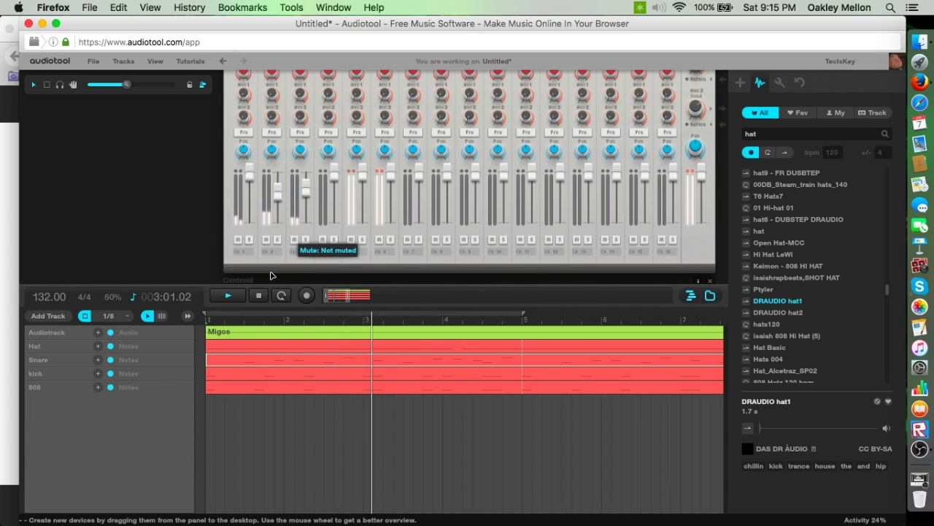
{"action": "scroll", "coordinate": [175, 202], "scroll_direction": "right", "scroll_amount": 3}
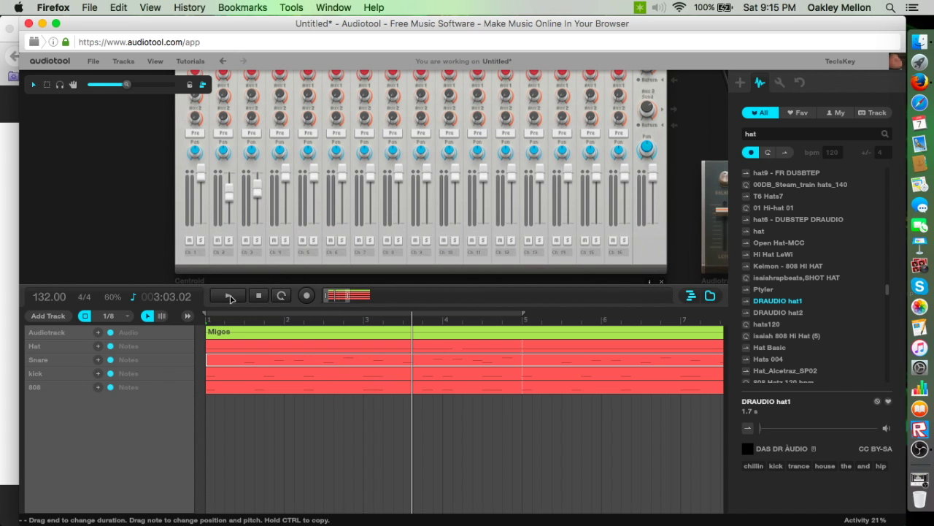
{"action": "left_click_drag", "start_coordinate": [141, 204], "coordinate": [177, 209]}
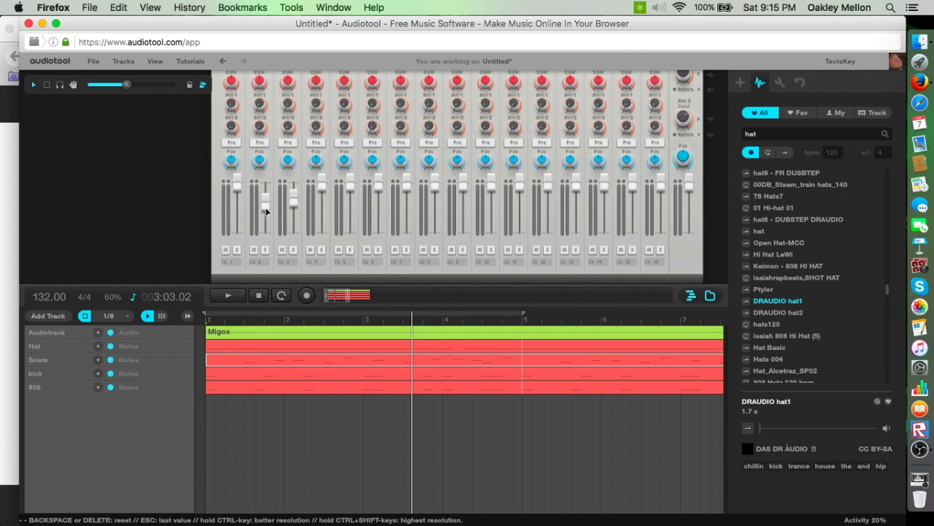
Replay the track, lower mixer channel 3 slightly further and bring down the channel 6 fader.
{"action": "double_click", "coordinate": [268, 346]}
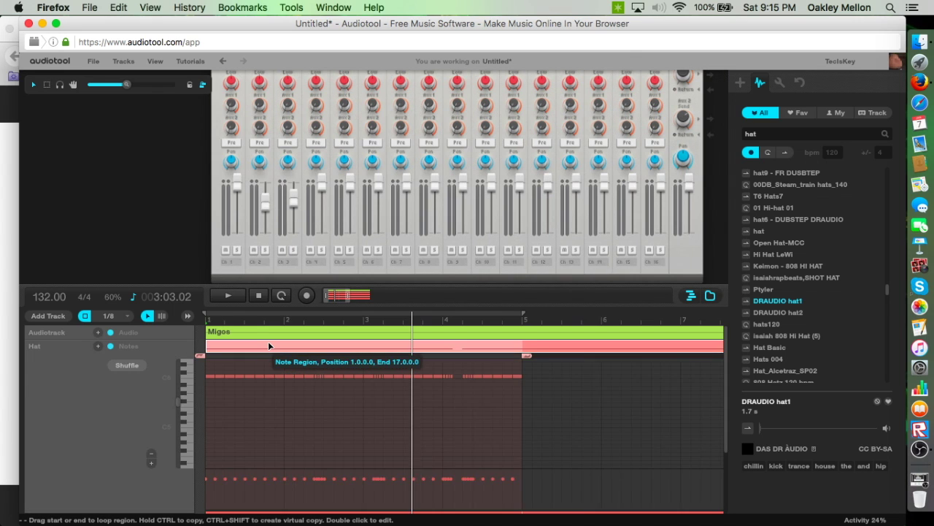
{"action": "double_click", "coordinate": [268, 341]}
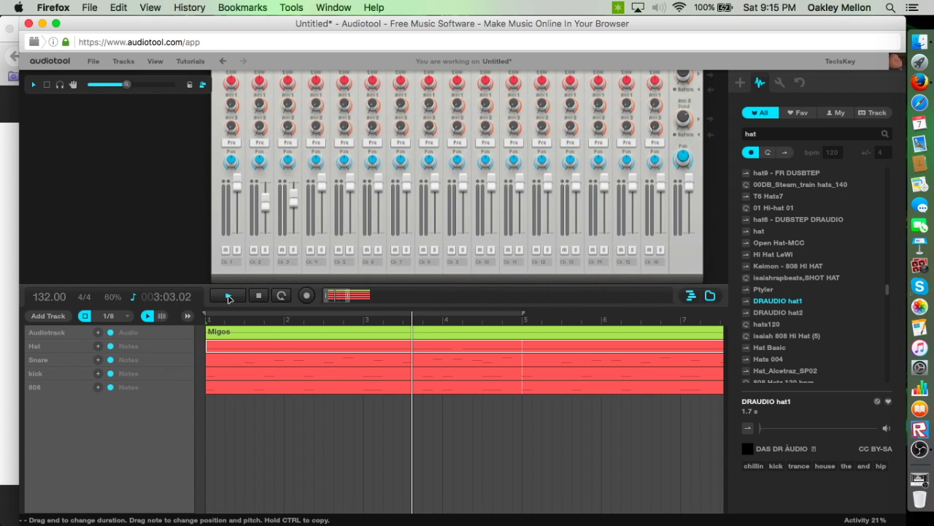
{"action": "left_click", "coordinate": [228, 296]}
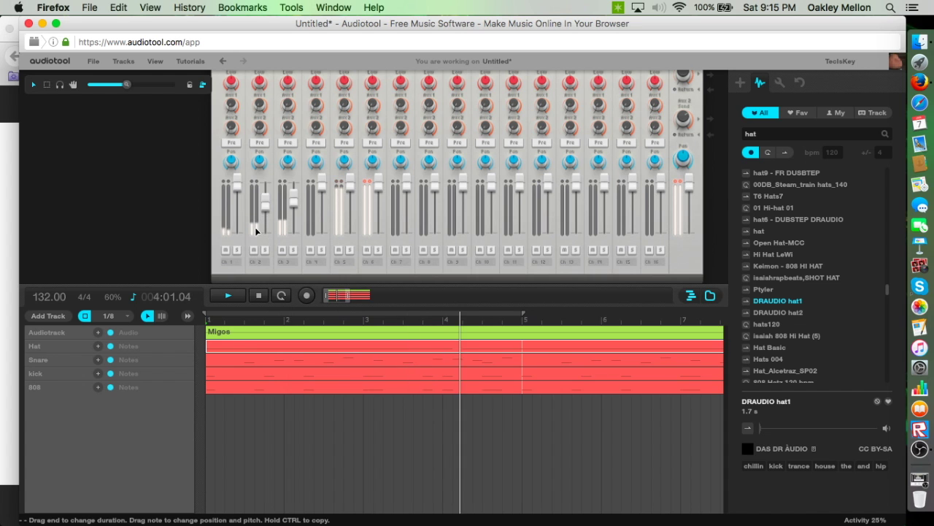
{"action": "left_click", "coordinate": [227, 297]}
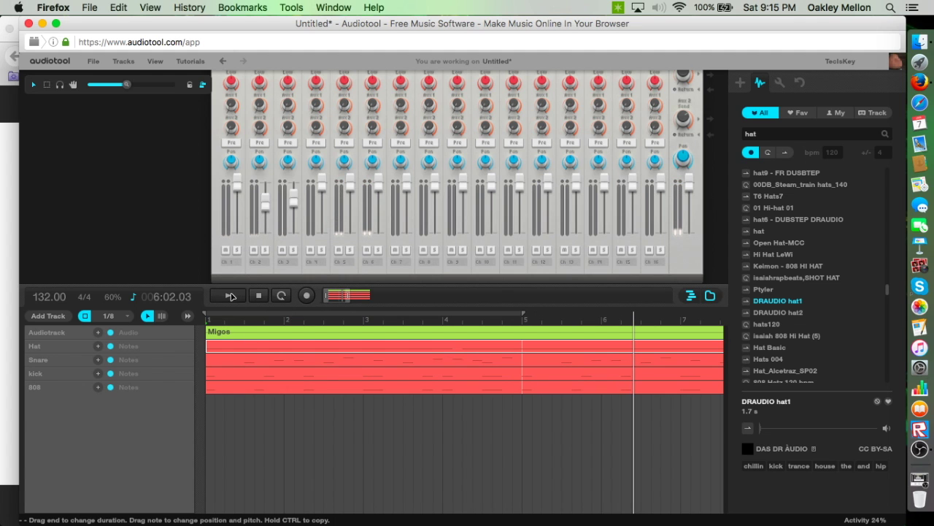
{"action": "left_click", "coordinate": [230, 296]}
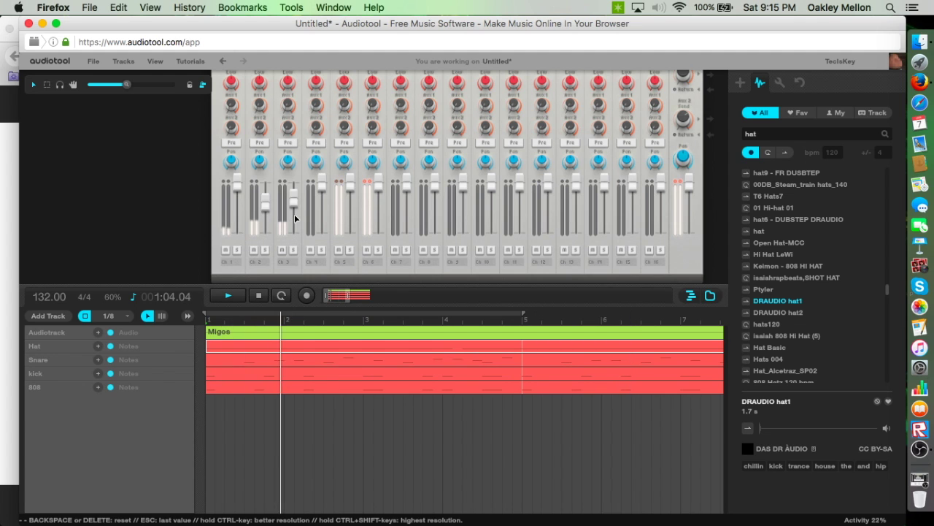
{"action": "mouse_move", "coordinate": [295, 196]}
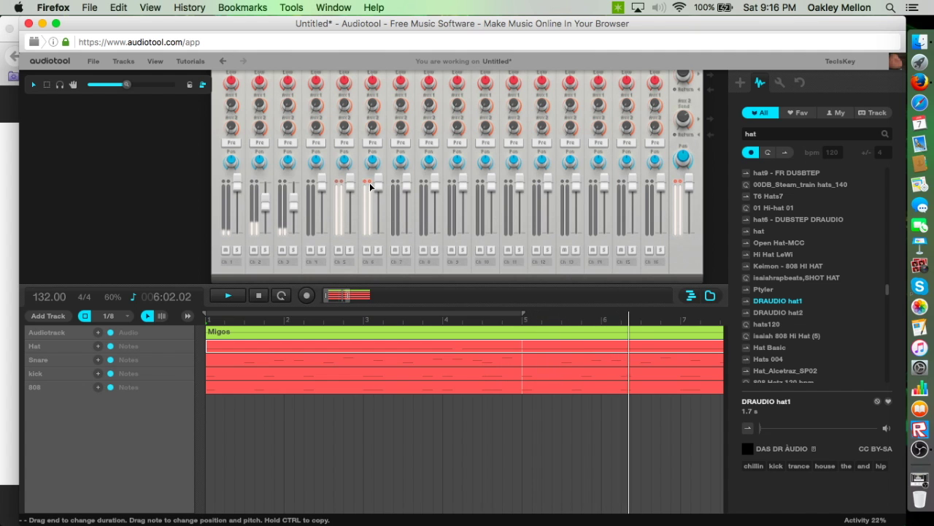
{"action": "left_click_drag", "start_coordinate": [379, 183], "coordinate": [349, 179]}
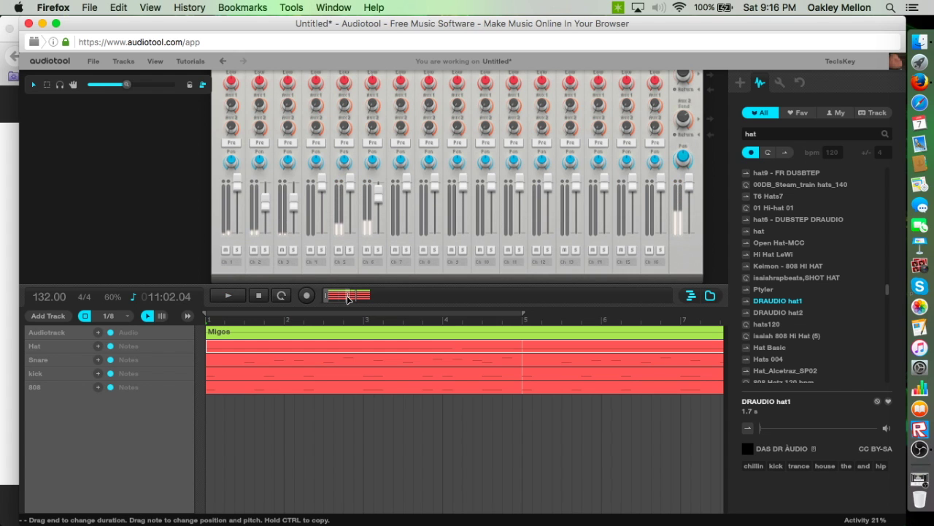
Search all samples for open hat.
{"action": "left_click_drag", "start_coordinate": [349, 296], "coordinate": [406, 276]}
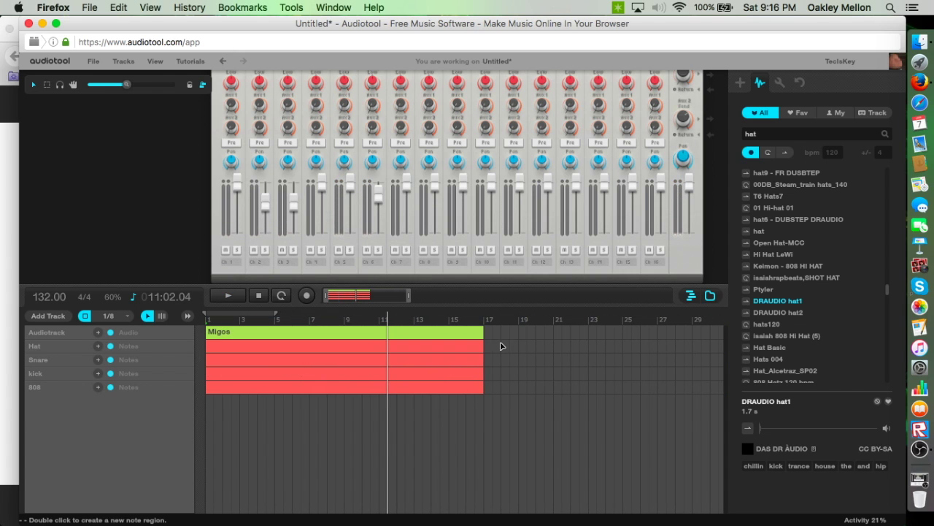
{"action": "left_click_drag", "start_coordinate": [409, 296], "coordinate": [376, 290]}
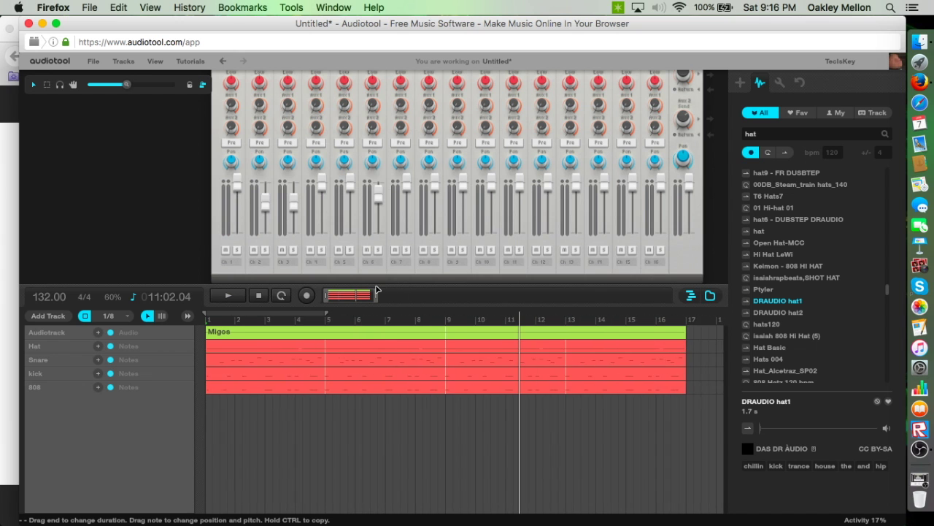
{"action": "key", "text": "Return"}
{"action": "left_click", "coordinate": [776, 173]}
{"action": "left_click_drag", "start_coordinate": [715, 214], "coordinate": [679, 138]}
{"action": "left_click", "coordinate": [774, 134]}
{"action": "type", "text": "open hat"}
{"action": "key", "text": "Return"}
Add a new Machiniste to the desktop.
{"action": "left_click", "coordinate": [740, 82]}
{"action": "scroll", "coordinate": [829, 183], "scroll_direction": "up", "scroll_amount": 2}
{"action": "left_click_drag", "start_coordinate": [868, 122], "coordinate": [575, 207]}
{"action": "left_click_drag", "start_coordinate": [708, 219], "coordinate": [641, 165]}
{"action": "scroll", "coordinate": [640, 165], "scroll_direction": "up", "scroll_amount": 1}
Preview the LEX OPEN HAT 3 sample and load it into the new Machiniste.
{"action": "left_click", "coordinate": [760, 83]}
{"action": "left_click", "coordinate": [774, 265]}
{"action": "left_click_drag", "start_coordinate": [773, 266], "coordinate": [308, 120]}
{"action": "left_click_drag", "start_coordinate": [694, 127], "coordinate": [703, 129]}
{"action": "left_click_drag", "start_coordinate": [167, 248], "coordinate": [203, 133]}
Rename the new Machiniste as Open hat and add a note track for it.
{"action": "double_click", "coordinate": [287, 211]}
{"action": "type", "text": "Open hat"}
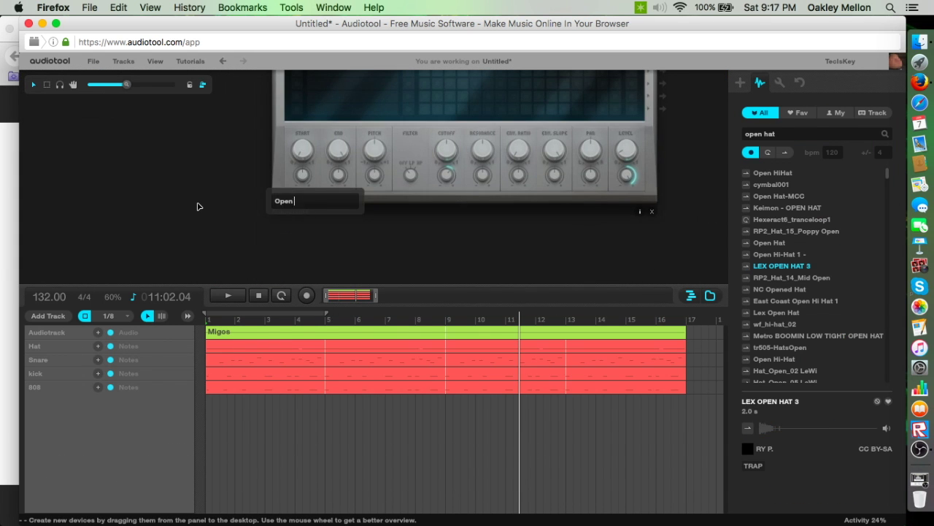
{"action": "key", "text": "Return"}
{"action": "left_click", "coordinate": [53, 316]}
{"action": "left_click", "coordinate": [146, 376]}
Create an Open hat region from bar 1 to 17, add a note on beat 2 and shorten its loop to half a bar.
{"action": "left_click_drag", "start_coordinate": [208, 401], "coordinate": [686, 400]}
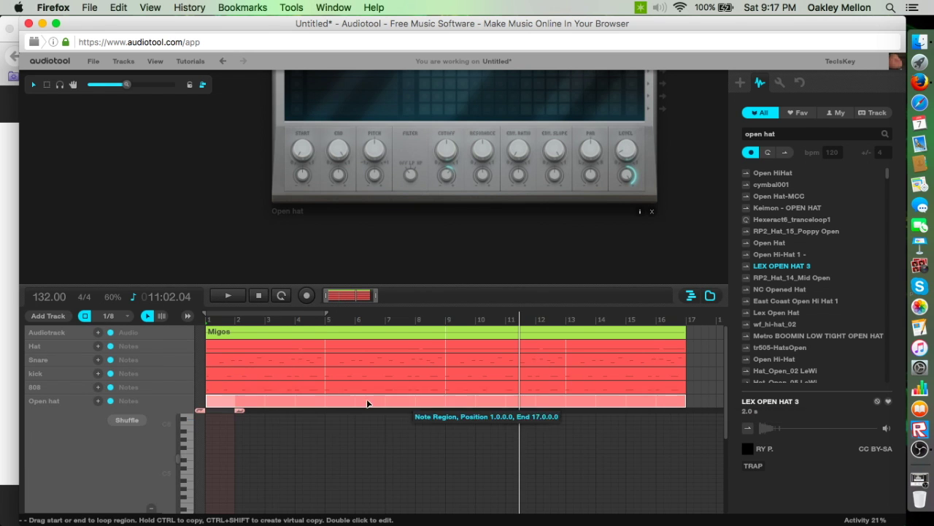
{"action": "left_click_drag", "start_coordinate": [378, 296], "coordinate": [328, 222]}
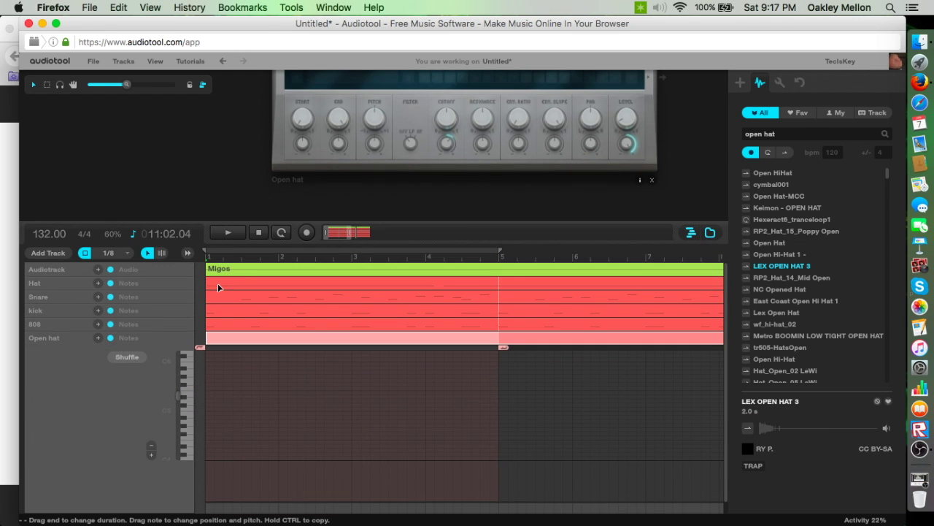
{"action": "left_click", "coordinate": [231, 237]}
{"action": "double_click", "coordinate": [229, 359]}
{"action": "left_click_drag", "start_coordinate": [503, 346], "coordinate": [243, 346]}
{"action": "double_click", "coordinate": [248, 339]}
Play the track from the start and lower the channel 4 fader on the mixer.
{"action": "left_click_drag", "start_coordinate": [349, 233], "coordinate": [391, 234]}
{"action": "left_click_drag", "start_coordinate": [292, 180], "coordinate": [376, 321]}
{"action": "left_click_drag", "start_coordinate": [253, 169], "coordinate": [311, 276]}
{"action": "key", "text": "space"}
{"action": "left_click_drag", "start_coordinate": [297, 123], "coordinate": [296, 139]}
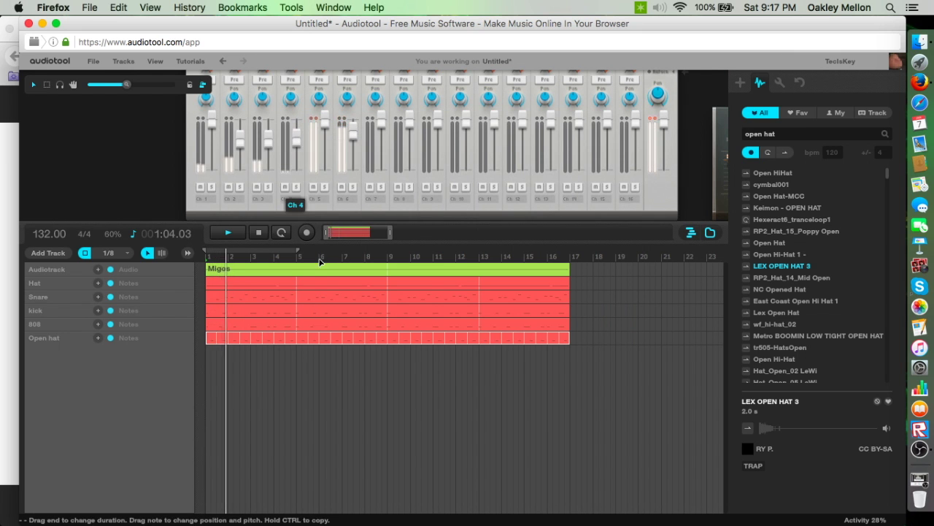
{"action": "left_click", "coordinate": [386, 368]}
{"action": "left_click_drag", "start_coordinate": [247, 385], "coordinate": [348, 284]}
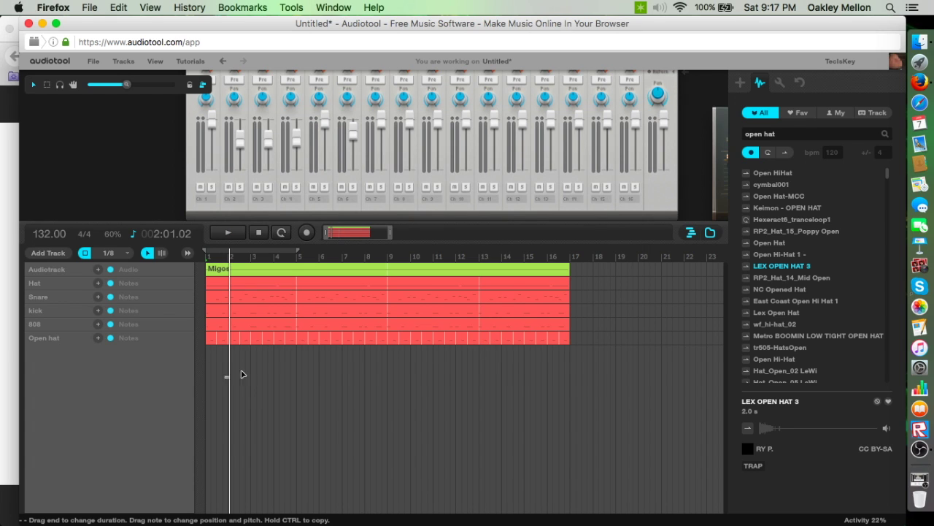
{"action": "left_click_drag", "start_coordinate": [319, 372], "coordinate": [326, 394]}
{"action": "left_click_drag", "start_coordinate": [306, 434], "coordinate": [353, 409]}
{"action": "left_click_drag", "start_coordinate": [417, 441], "coordinate": [434, 381]}
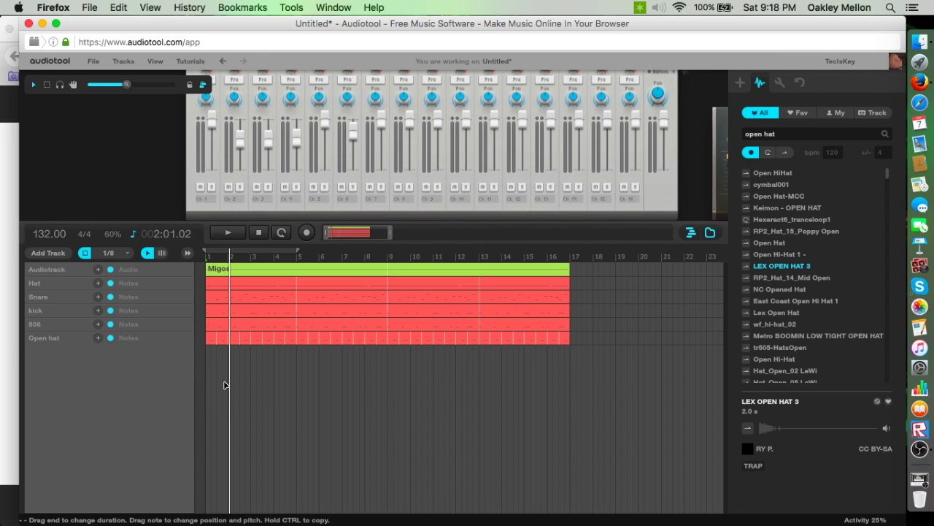
Move all five note regions to start at bar 9 and extend the Migos region to bar 25.
{"action": "left_click_drag", "start_coordinate": [250, 380], "coordinate": [453, 292]}
{"action": "left_click", "coordinate": [459, 406]}
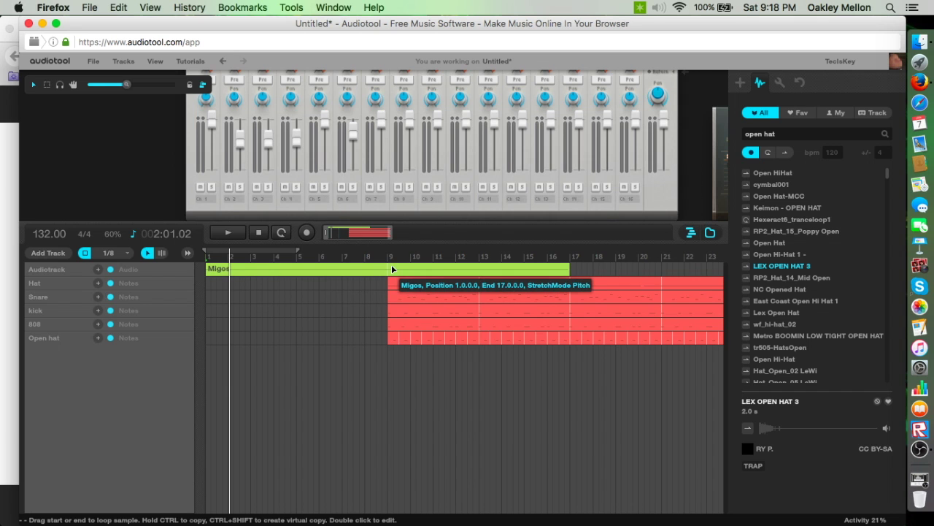
{"action": "left_click_drag", "start_coordinate": [391, 234], "coordinate": [424, 238]}
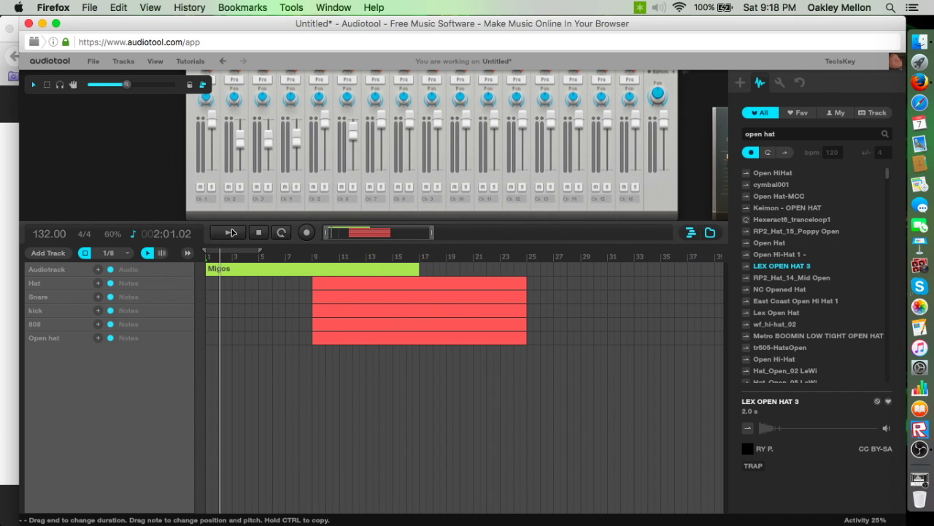
{"action": "left_click_drag", "start_coordinate": [418, 267], "coordinate": [523, 261]}
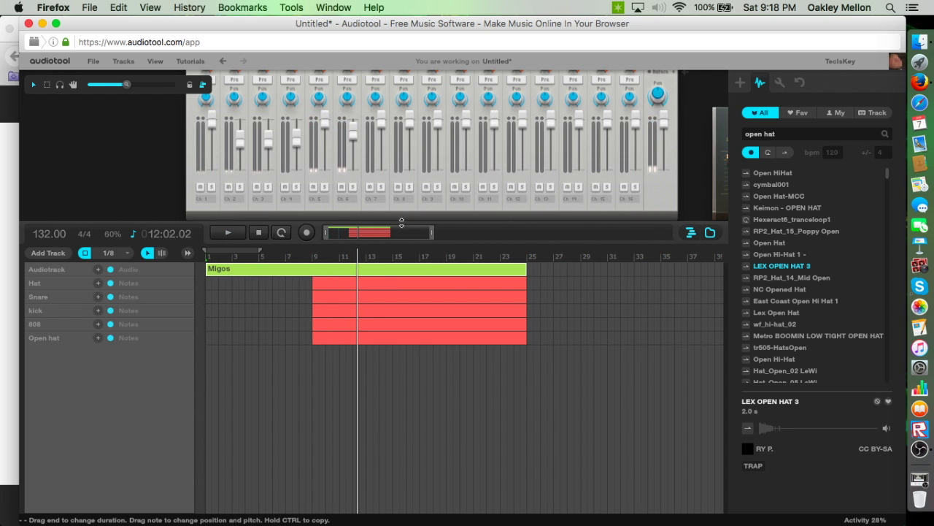
Shift the five note regions to start at bar 17 and extend the Migos region to bar 33.
{"action": "left_click_drag", "start_coordinate": [428, 232], "coordinate": [407, 232]}
{"action": "left_click_drag", "start_coordinate": [277, 285], "coordinate": [535, 288]}
{"action": "mouse_move", "coordinate": [412, 234]}
{"action": "left_mouse_down"}
{"action": "mouse_move", "coordinate": [382, 233]}
{"action": "mouse_move", "coordinate": [420, 233]}
{"action": "left_mouse_up"}
{"action": "left_click_drag", "start_coordinate": [577, 268], "coordinate": [673, 264]}
Extend the 808 and Snare regions backward so both start at bar 9.
{"action": "left_click_drag", "start_coordinate": [422, 231], "coordinate": [358, 234]}
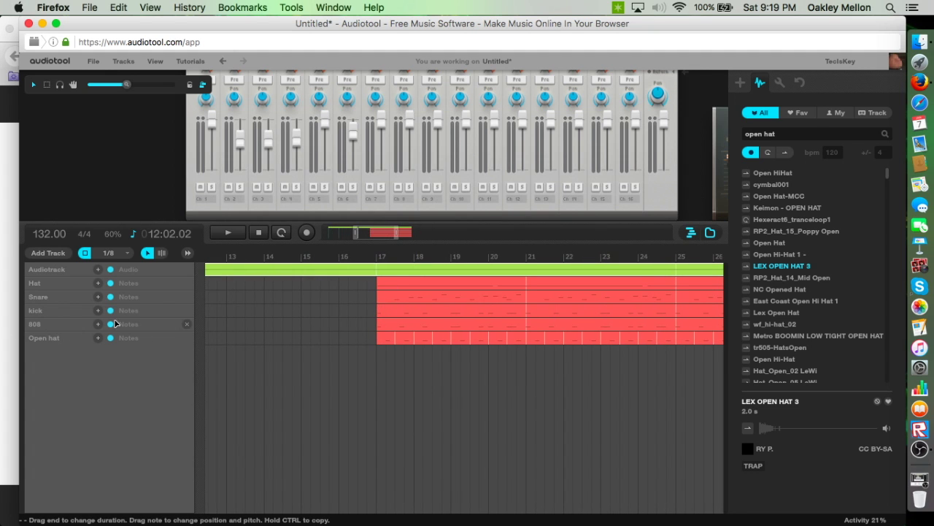
{"action": "left_click", "coordinate": [379, 324]}
{"action": "left_click_drag", "start_coordinate": [380, 325], "coordinate": [269, 311]}
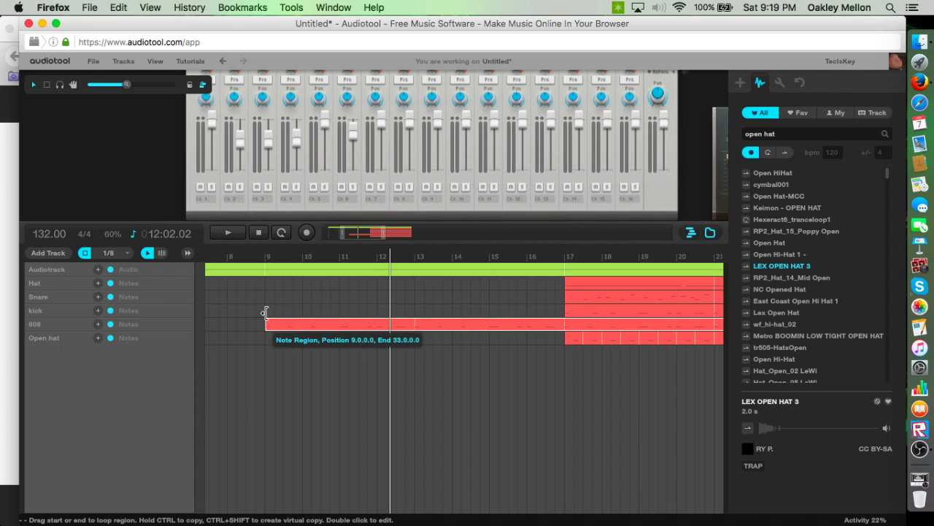
{"action": "left_click", "coordinate": [346, 306]}
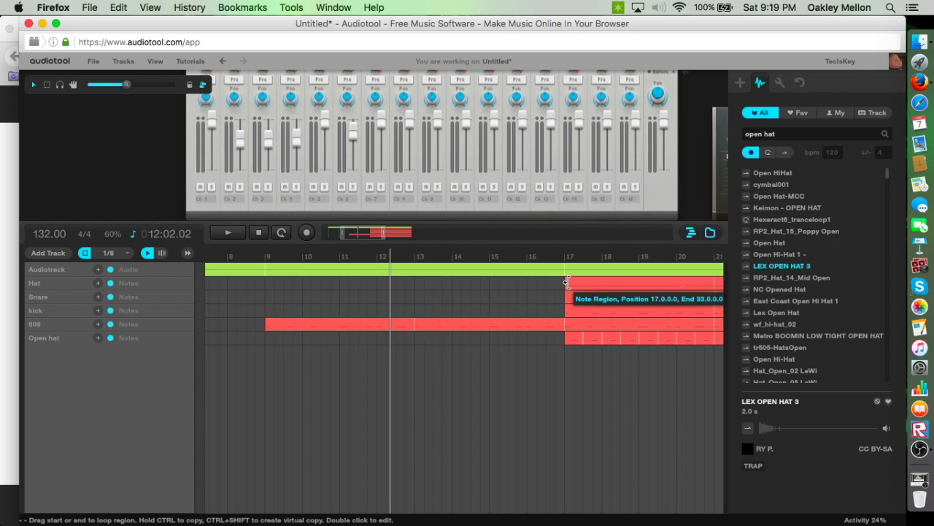
{"action": "left_click_drag", "start_coordinate": [566, 282], "coordinate": [266, 292]}
Play the arrangement from bar 9 into bar 17 with the full timeline in view.
{"action": "left_click", "coordinate": [266, 257]}
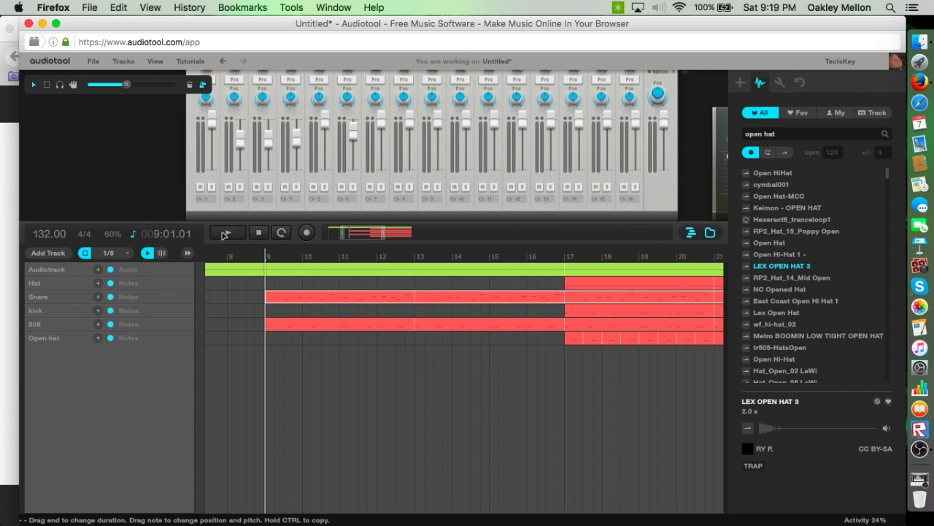
{"action": "left_click", "coordinate": [224, 234]}
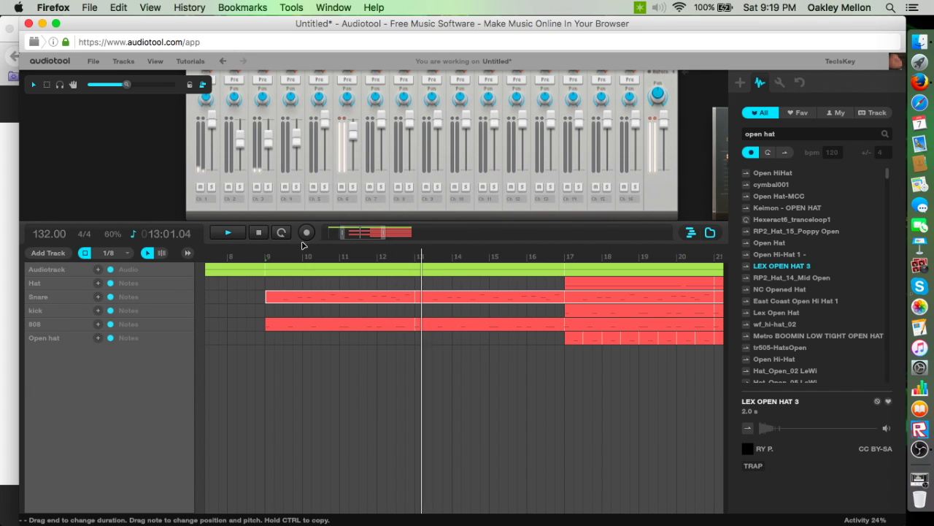
{"action": "left_click_drag", "start_coordinate": [384, 233], "coordinate": [420, 232]}
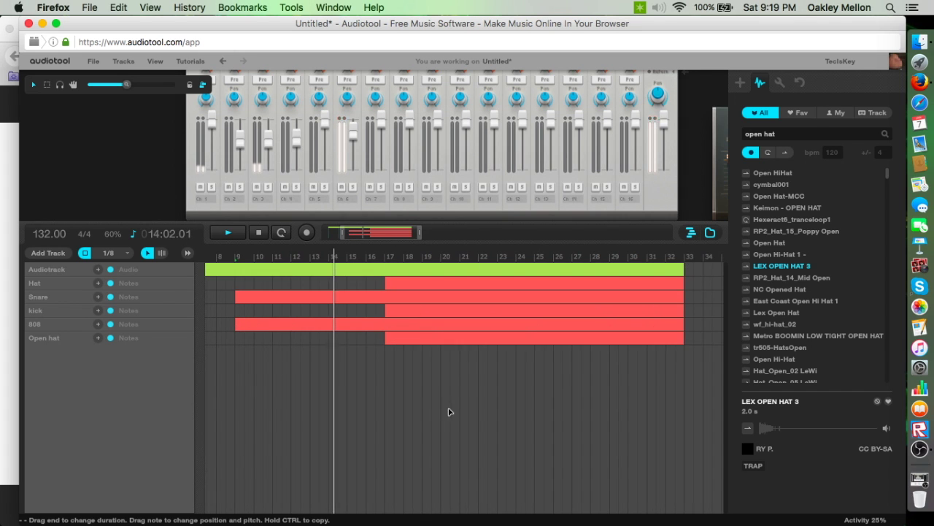
{"action": "left_click_drag", "start_coordinate": [274, 221], "coordinate": [274, 243]}
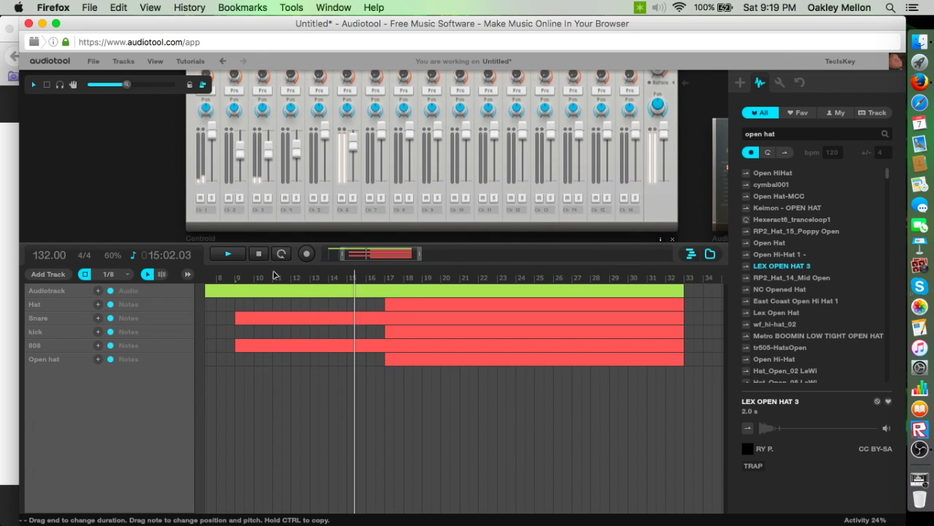
{"action": "scroll", "coordinate": [248, 271], "scroll_direction": "down", "scroll_amount": 2}
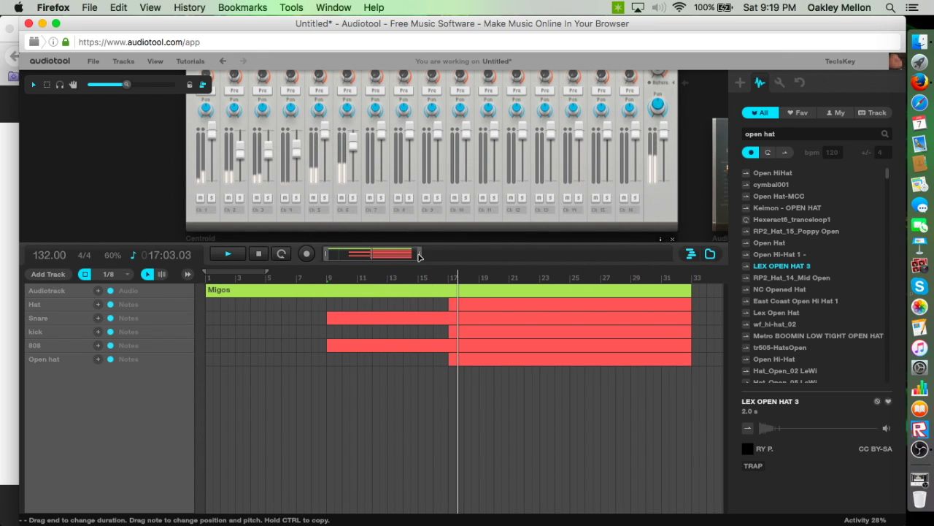
Play the arrangement from bar 1 with all regions up to bar 33 in view.
{"action": "left_click_drag", "start_coordinate": [418, 254], "coordinate": [484, 255]}
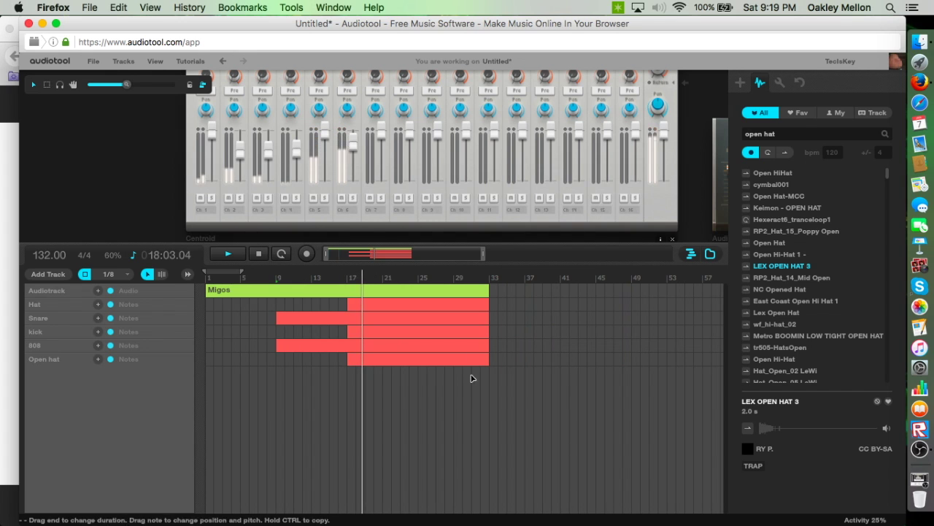
{"action": "left_click_drag", "start_coordinate": [482, 254], "coordinate": [444, 254]}
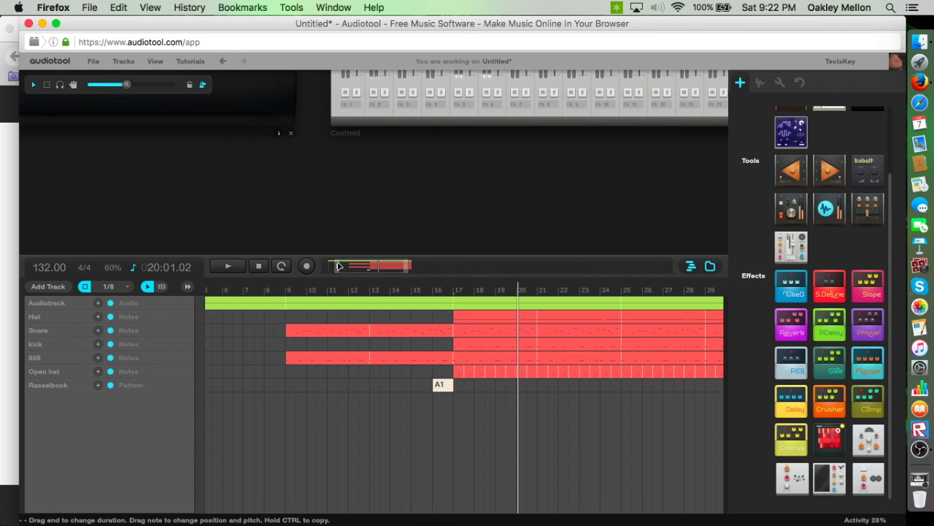
{"action": "left_click_drag", "start_coordinate": [338, 266], "coordinate": [326, 265]}
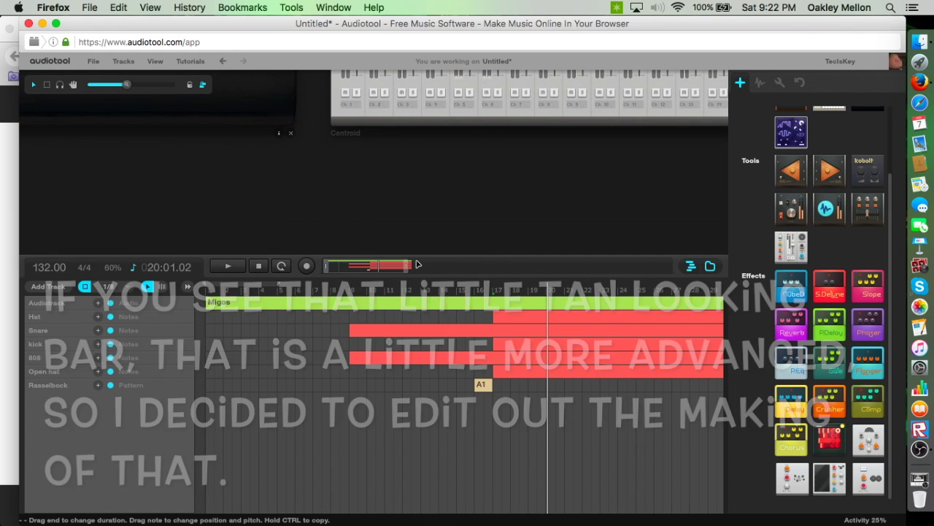
{"action": "left_click_drag", "start_coordinate": [415, 265], "coordinate": [442, 265]}
{"action": "left_click", "coordinate": [207, 292]}
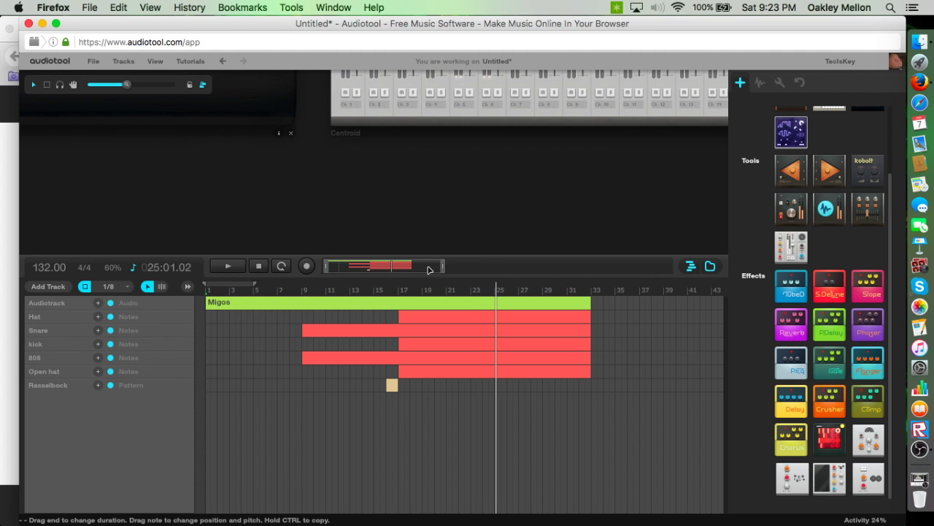
{"action": "left_click_drag", "start_coordinate": [457, 265], "coordinate": [459, 265]}
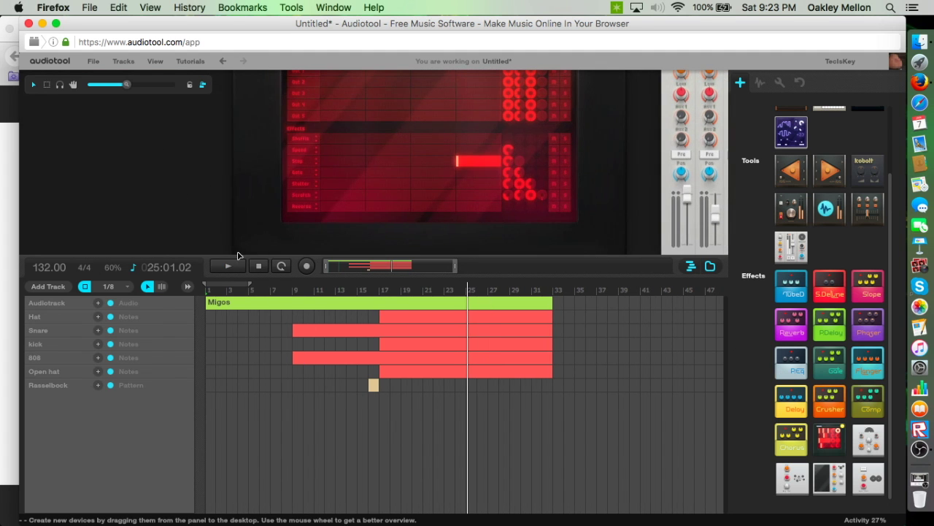
Enlarge the device workspace and examine the Rasselbock effect, the Centroid mixer, the Audiotrack device and the drum machines.
{"action": "left_click_drag", "start_coordinate": [227, 257], "coordinate": [226, 319]}
{"action": "left_click_drag", "start_coordinate": [156, 206], "coordinate": [2, 143]}
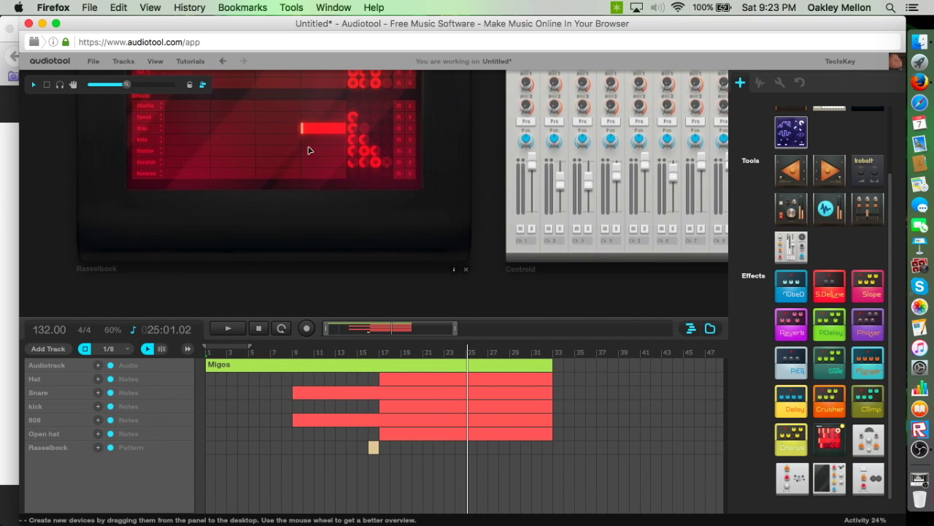
{"action": "left_click_drag", "start_coordinate": [487, 136], "coordinate": [443, 359]}
{"action": "left_click_drag", "start_coordinate": [454, 149], "coordinate": [3, 136]}
{"action": "left_click_drag", "start_coordinate": [607, 164], "coordinate": [131, 102]}
{"action": "left_click_drag", "start_coordinate": [249, 125], "coordinate": [60, 43]}
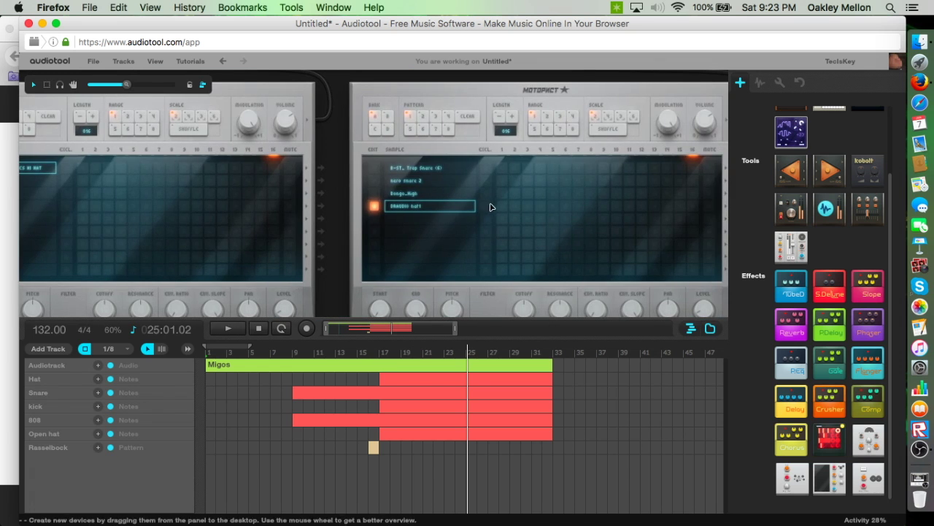
{"action": "left_click_drag", "start_coordinate": [326, 146], "coordinate": [781, 123]}
{"action": "left_click_drag", "start_coordinate": [365, 141], "coordinate": [399, 79]}
{"action": "left_click_drag", "start_coordinate": [407, 167], "coordinate": [395, 146]}
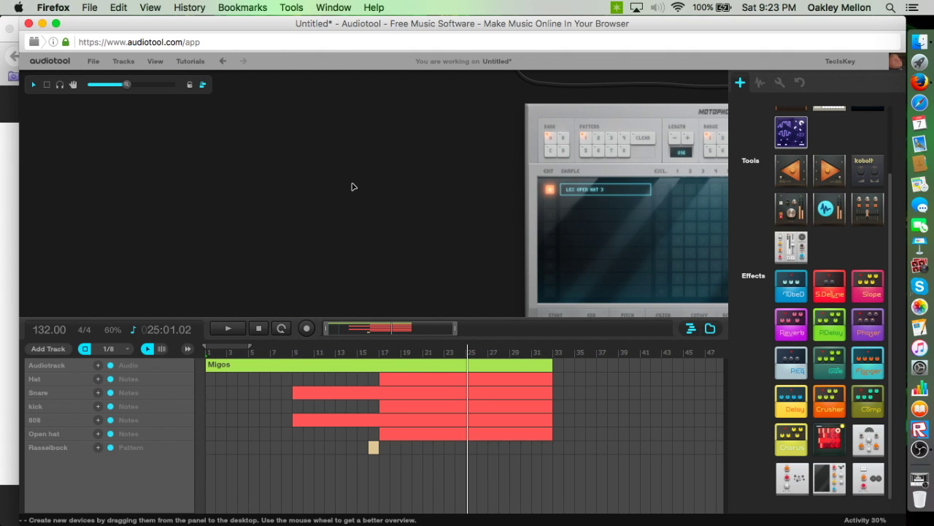
{"action": "left_click_drag", "start_coordinate": [419, 136], "coordinate": [303, 369]}
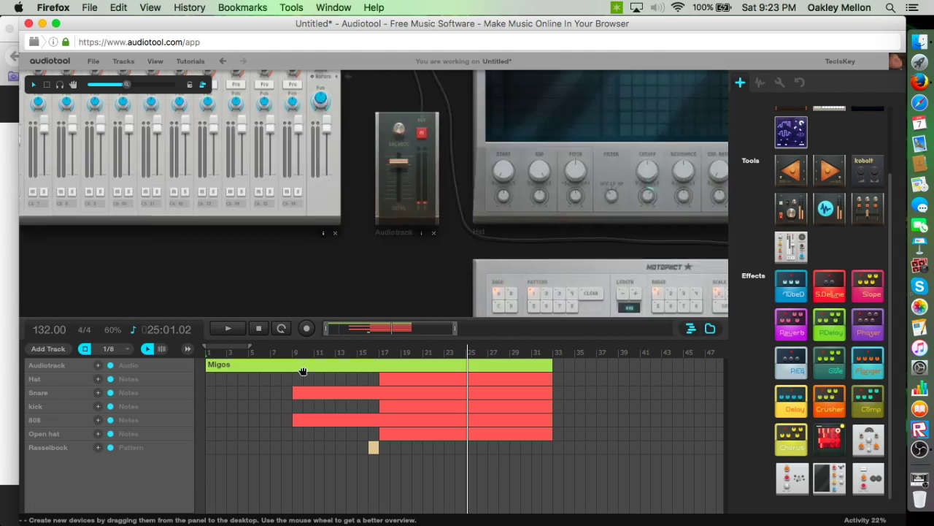
{"action": "left_click_drag", "start_coordinate": [386, 126], "coordinate": [228, 220]}
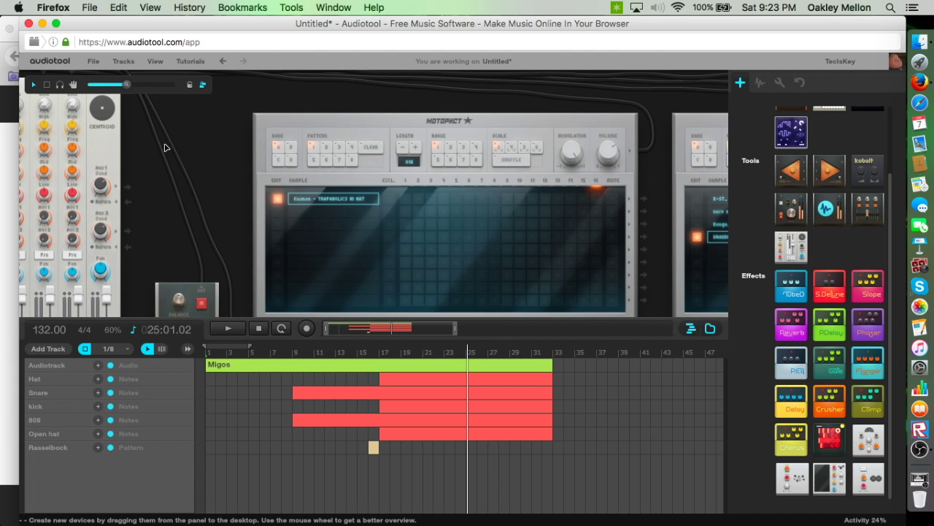